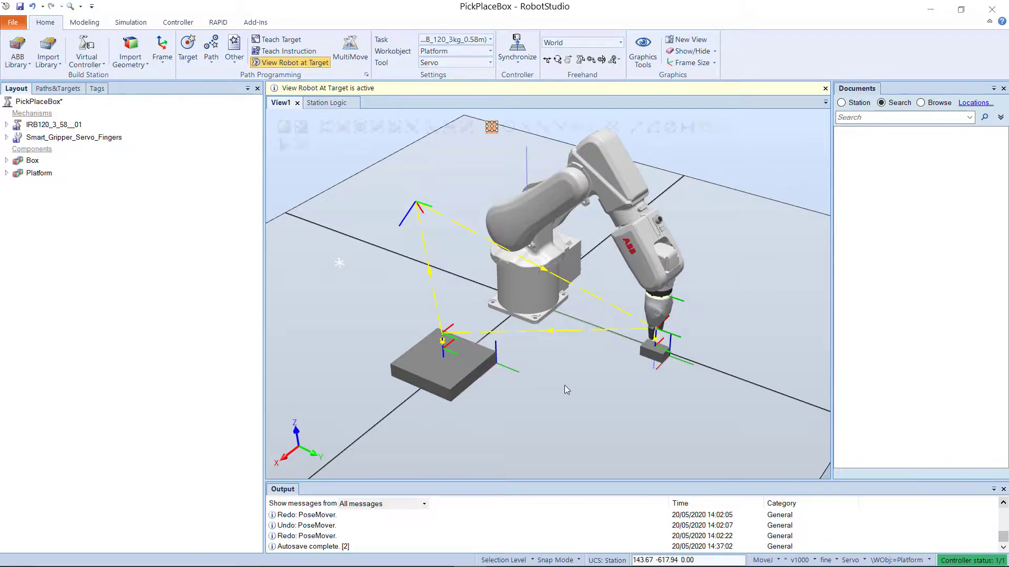
Step: Open the station logic editor for the PickPlaceBox station
left_click(145, 27)
left_click(93, 50)
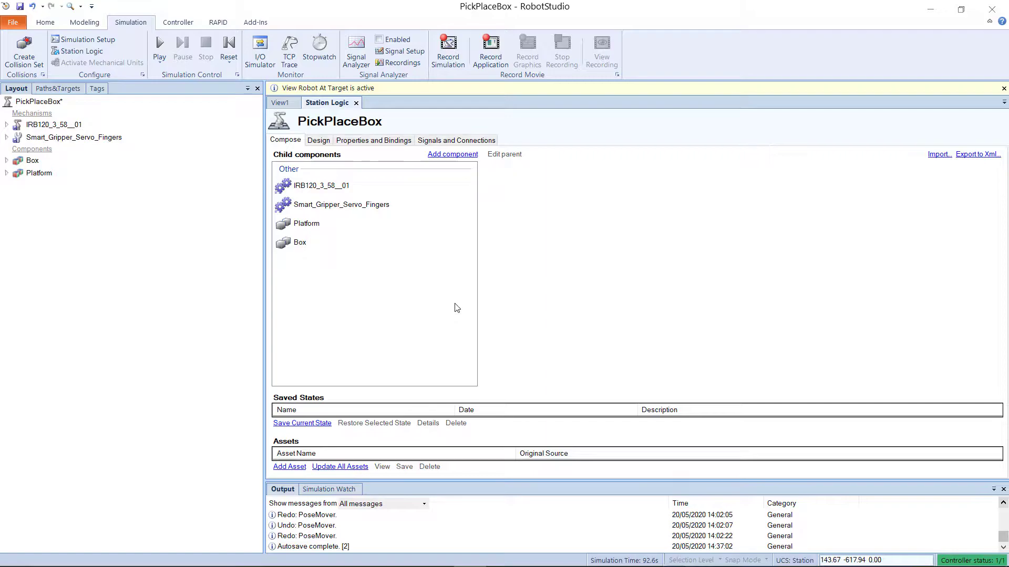
left_click(451, 158)
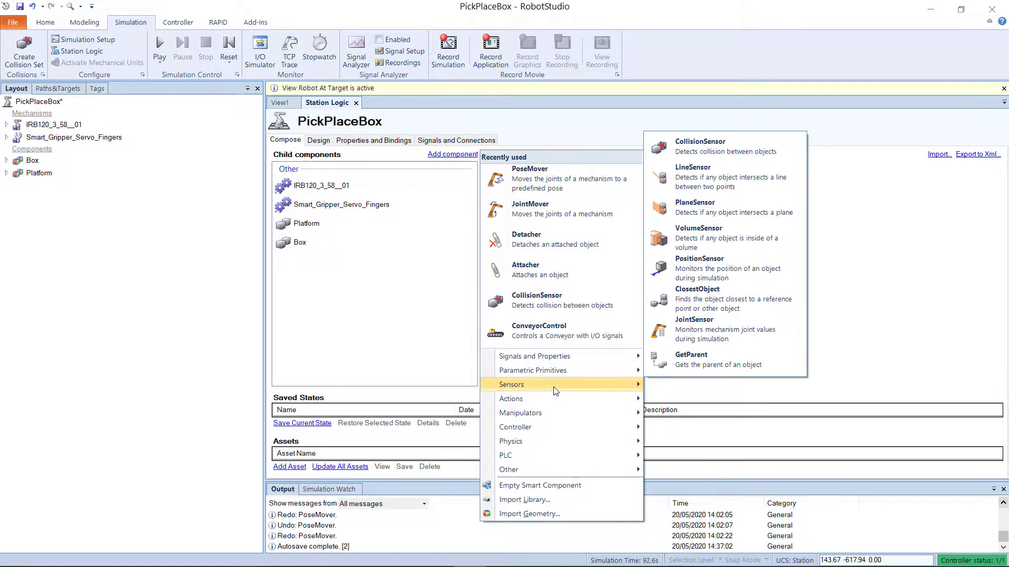
mouse_move(557, 402)
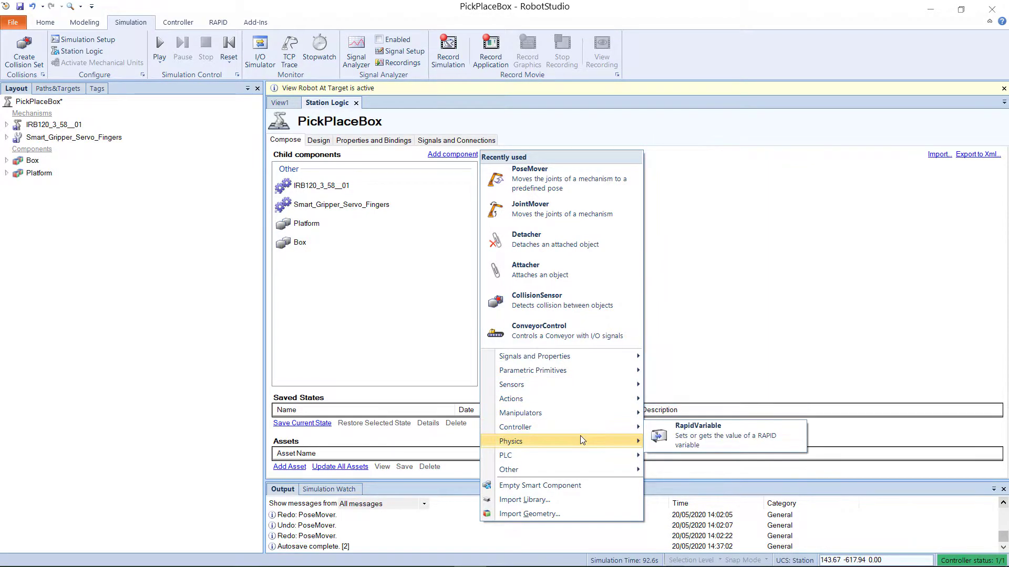
mouse_move(585, 460)
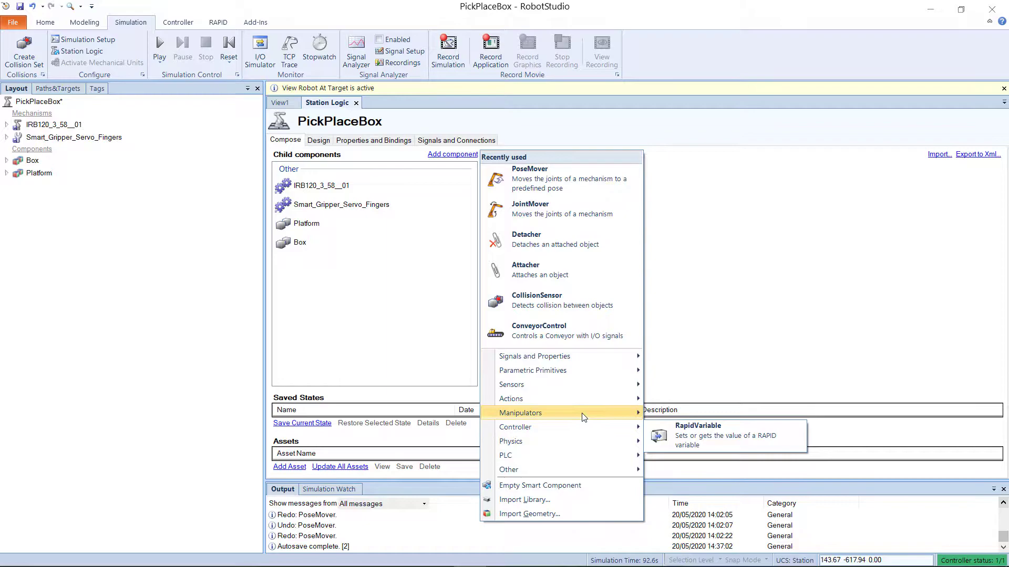
left_click(427, 319)
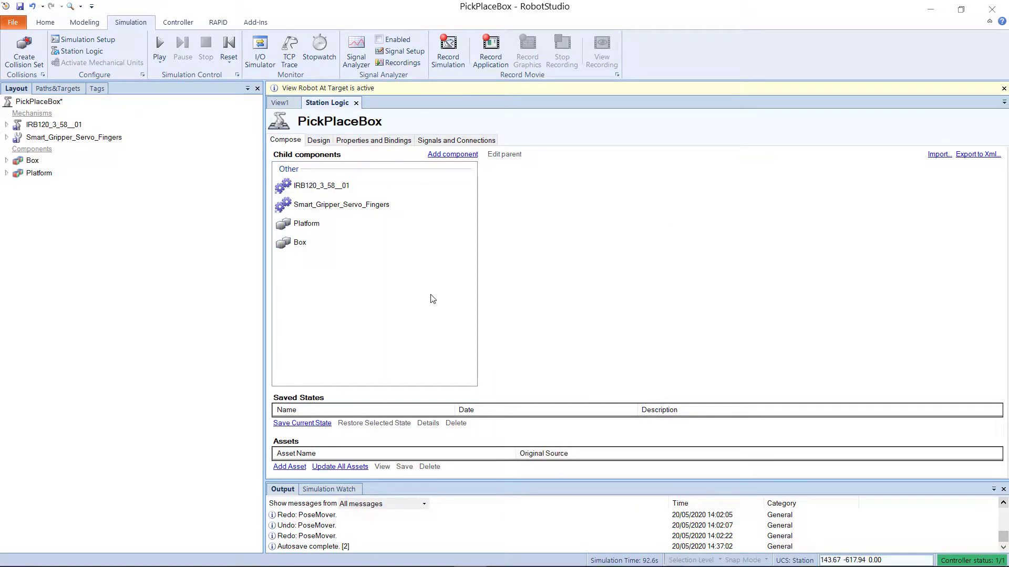
Step: Open the Edit poses dialog for Smart_Gripper_Servo_Fingers and inspect its HomePosition and SyncPosition poses
left_click(281, 103)
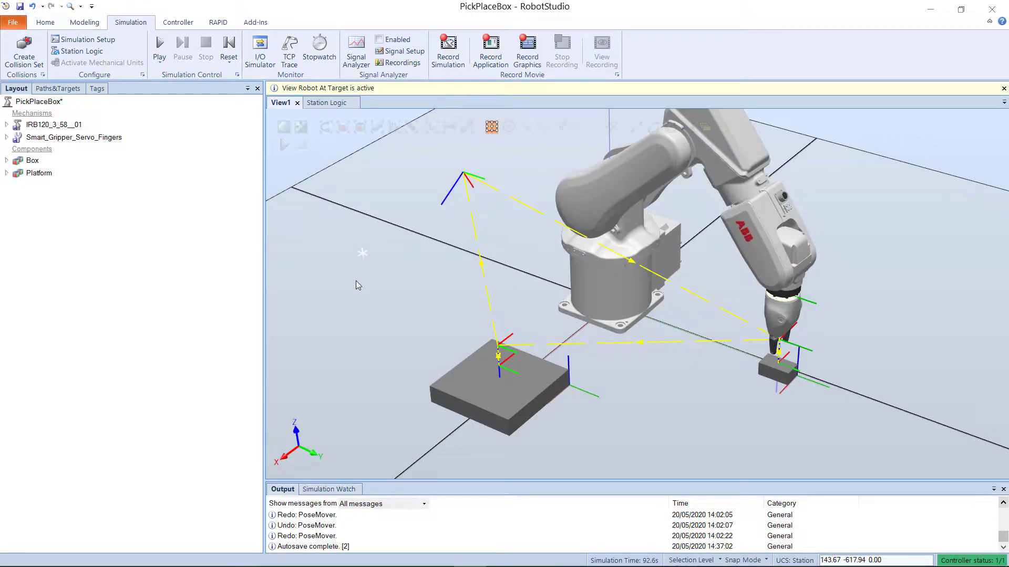
scroll(808, 334, "up", 5)
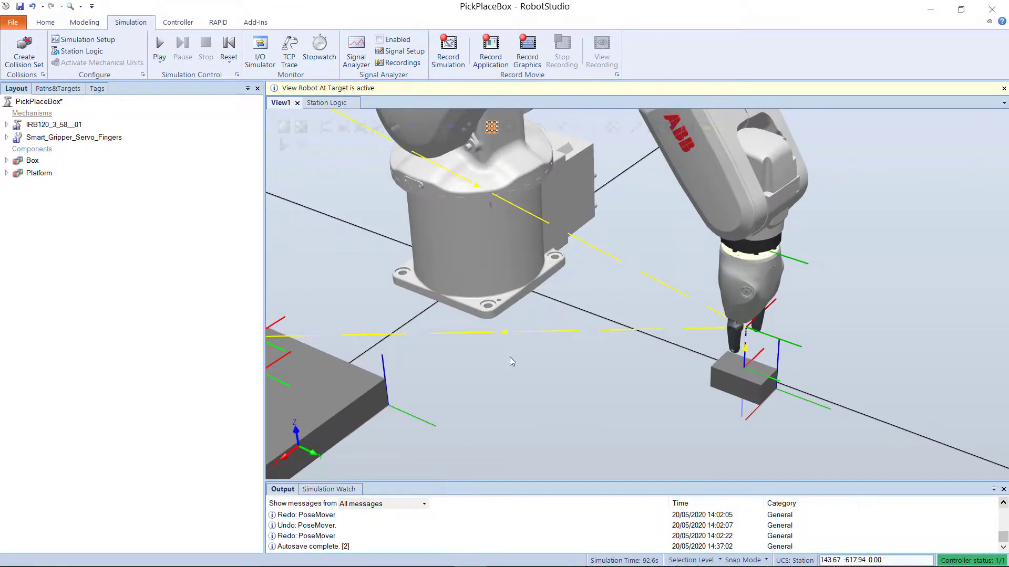
scroll(411, 307, "down", 5)
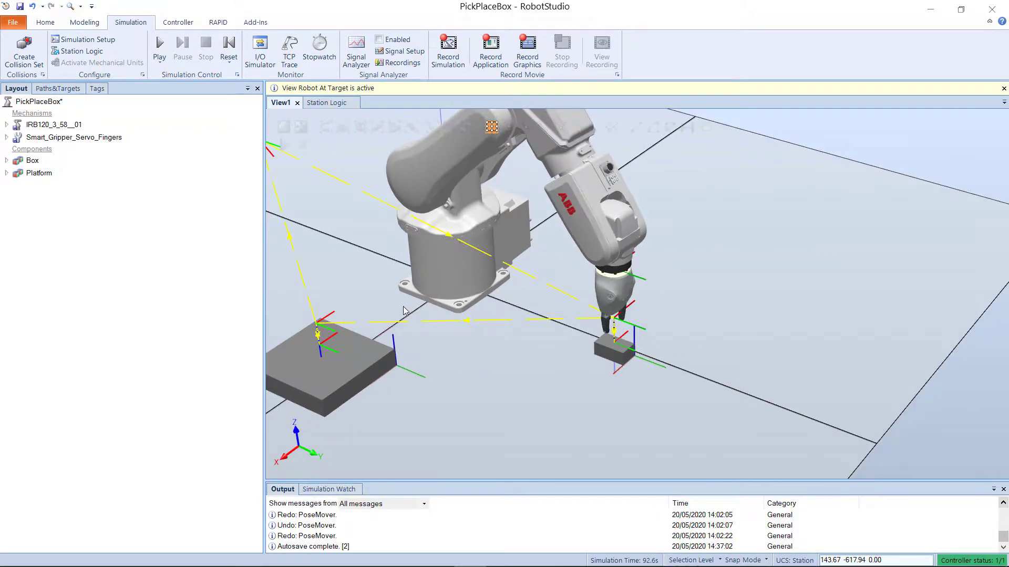
left_click(48, 139)
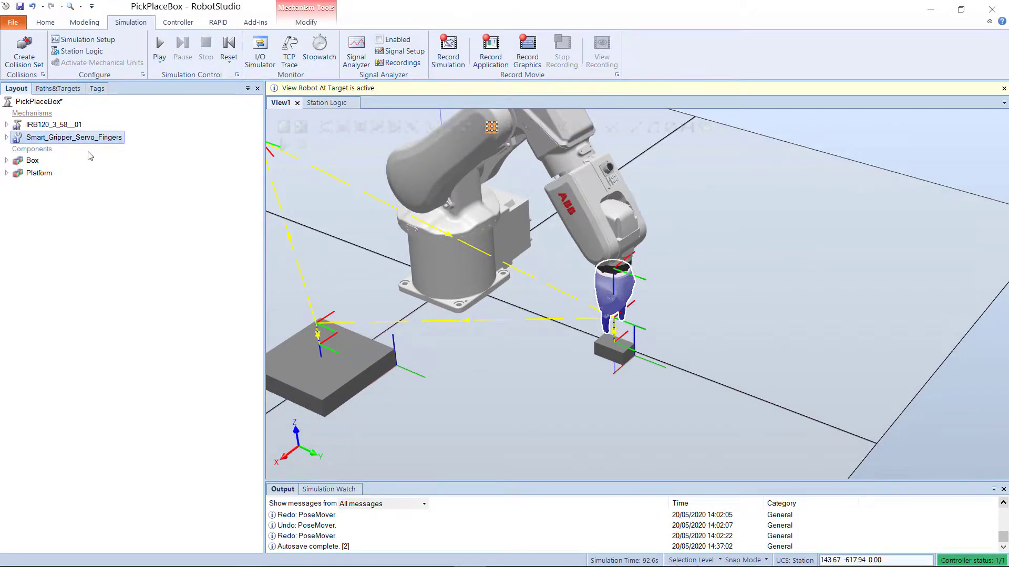
left_click(316, 24)
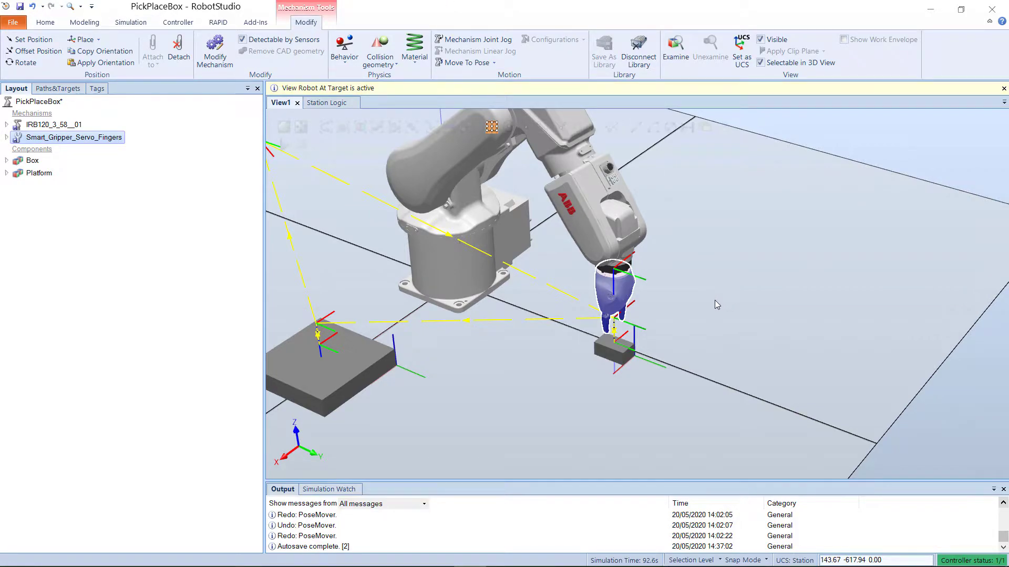
scroll(661, 314, "up", 3)
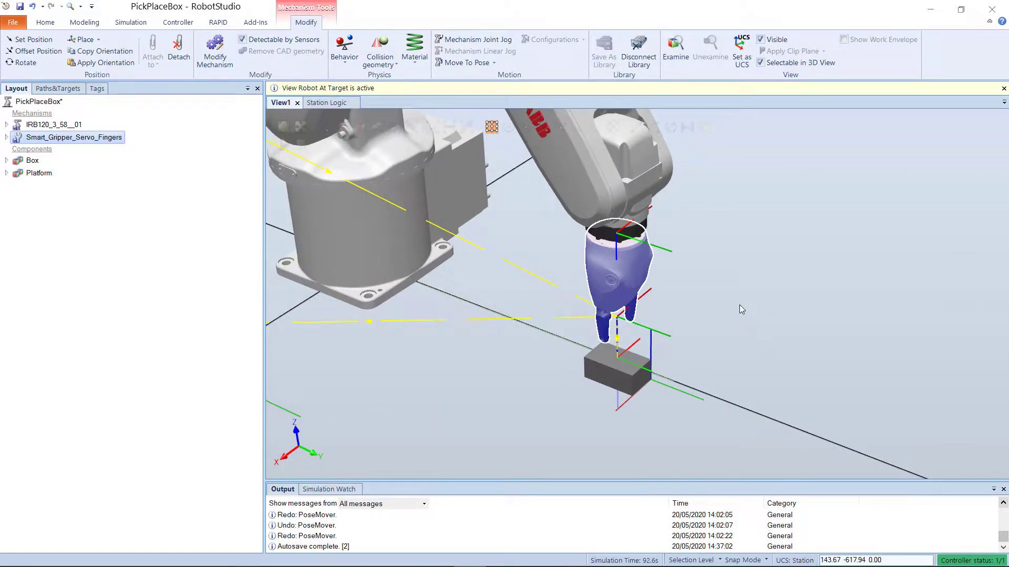
left_click(493, 63)
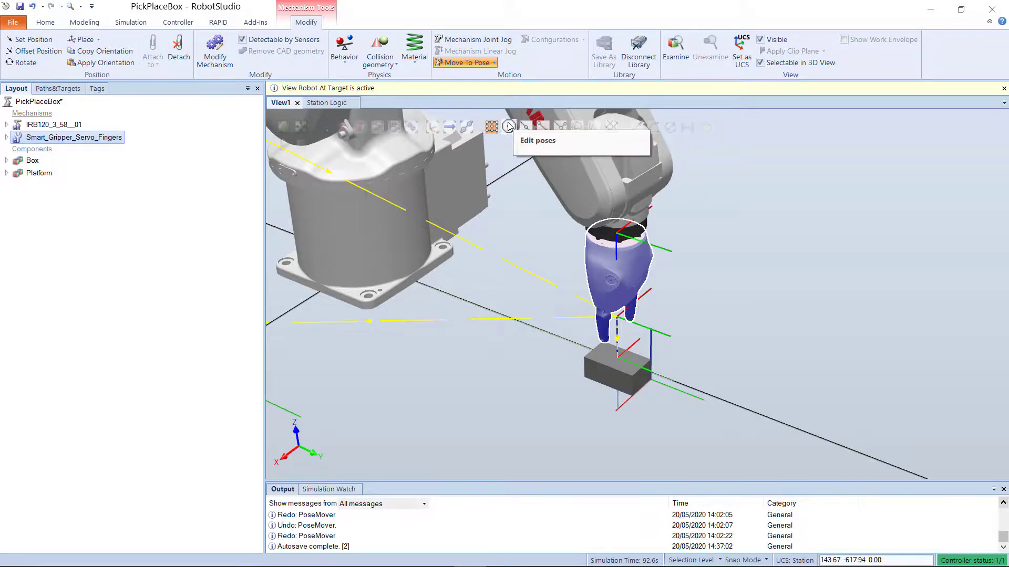
left_click(509, 124)
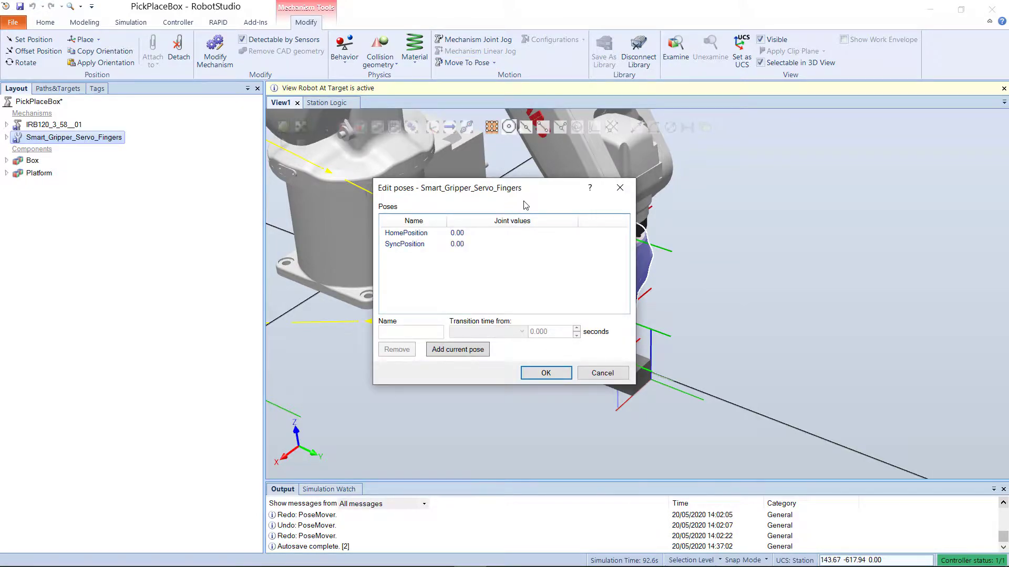
left_click(426, 232)
left_click(424, 245)
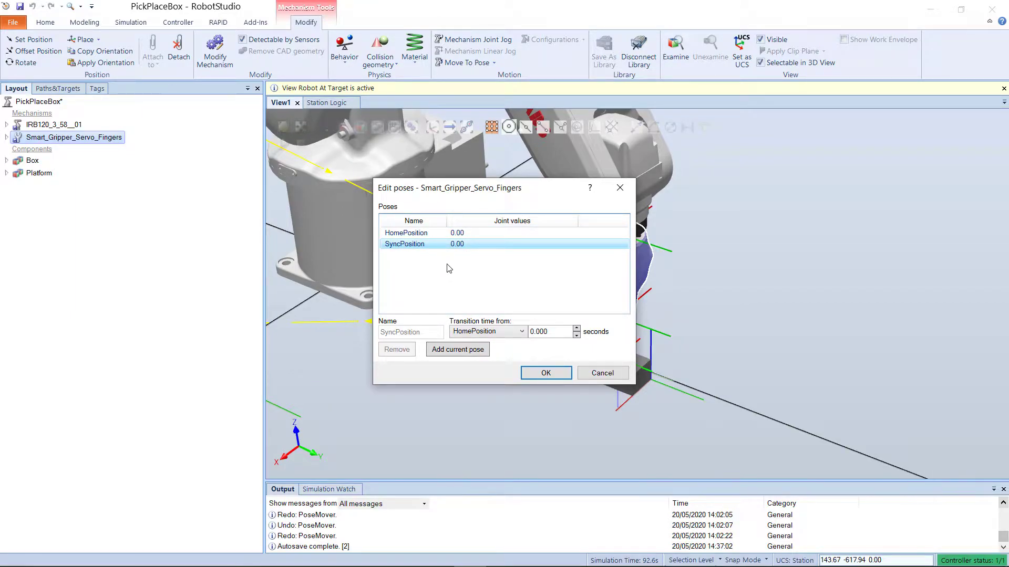
left_click(427, 233)
left_click(430, 245)
left_click(440, 235)
left_click(443, 245)
left_click_drag(429, 191, 351, 193)
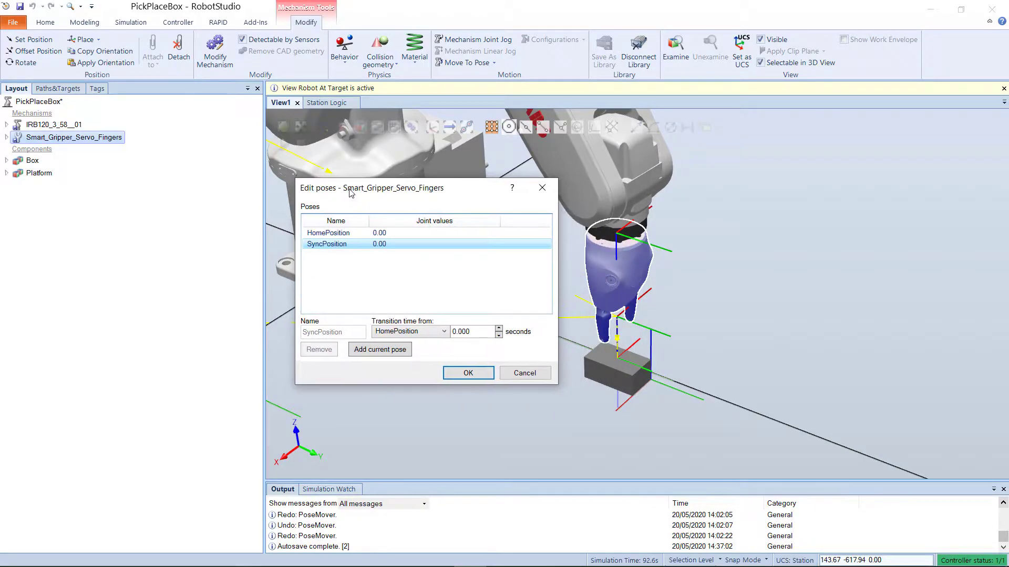
Step: Add the gripper's current finger position as a new pose named OpenGrip and confirm the dialog
left_click(397, 351)
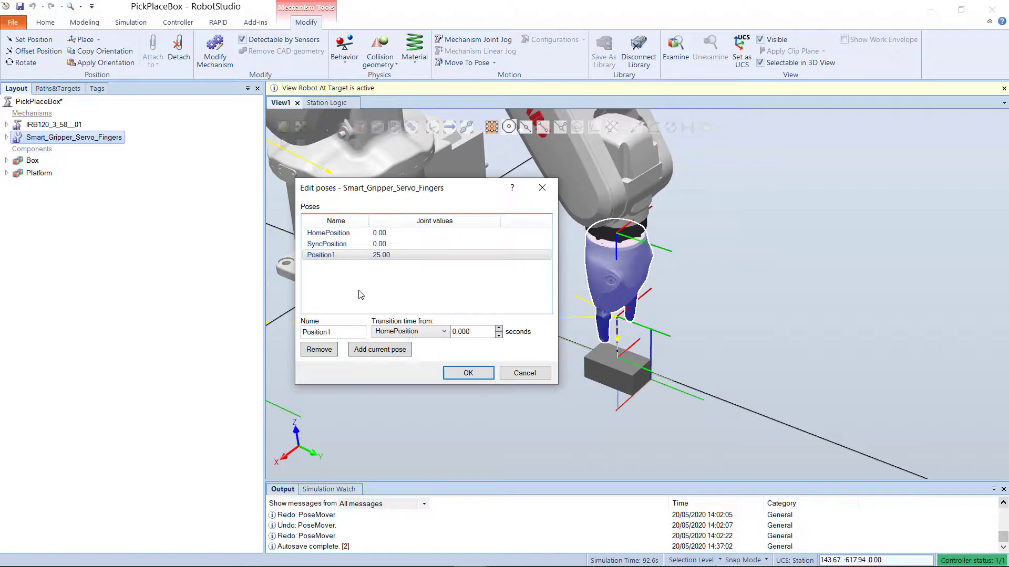
double_click(336, 332)
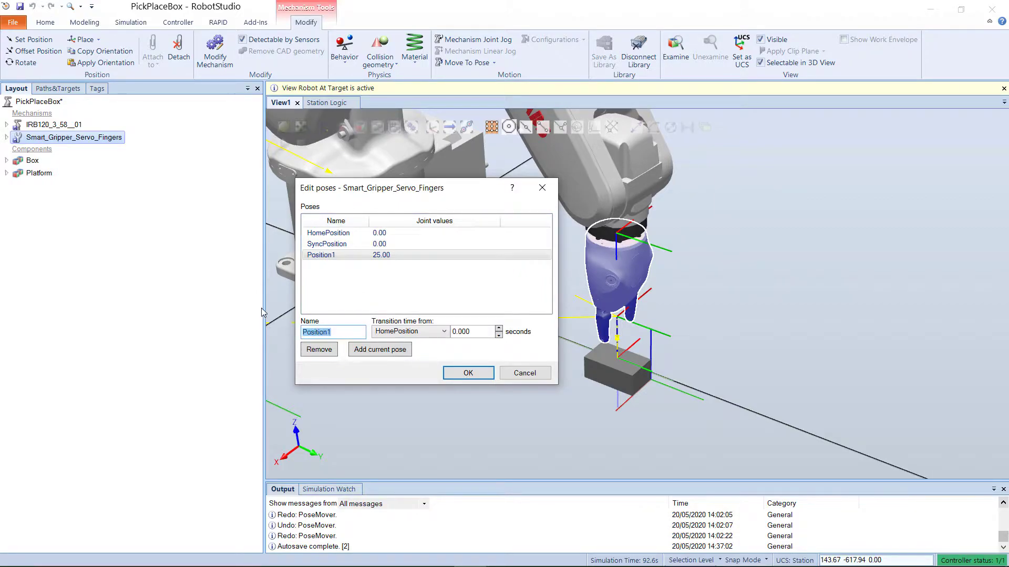
type("OpenGrip")
left_click(458, 376)
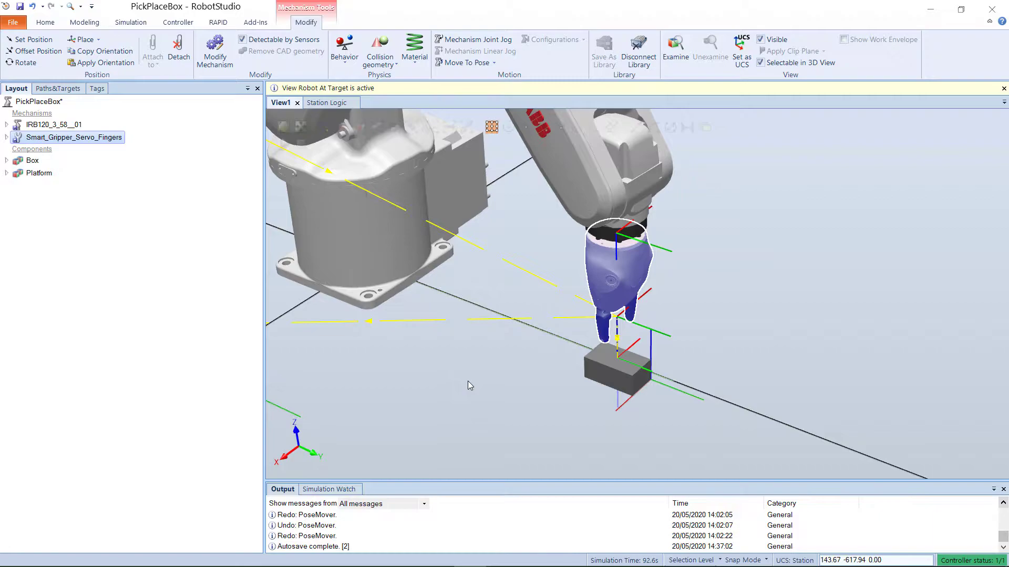
Step: Move the gripper through its HomePosition, SyncPosition and OpenGrip poses, finishing in HomePosition
left_click(466, 64)
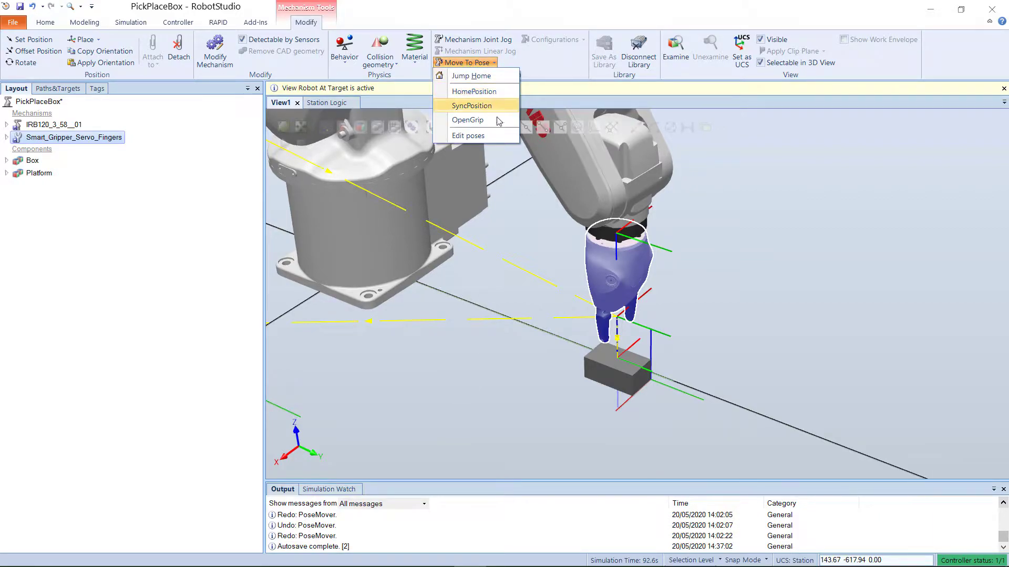
left_click(503, 92)
left_click(466, 62)
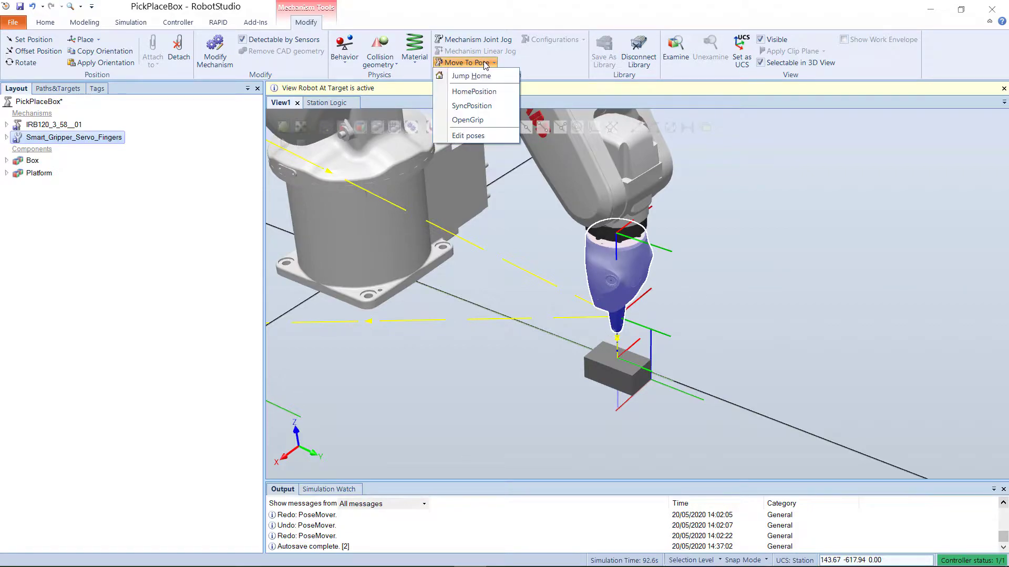
left_click(494, 113)
left_click(489, 64)
left_click(486, 93)
left_click(489, 64)
left_click(492, 121)
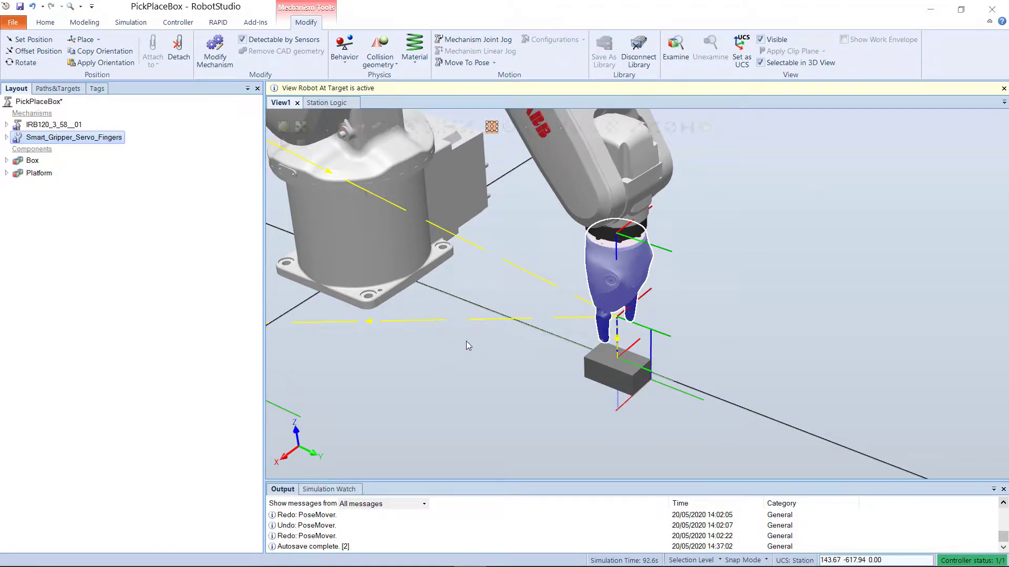
left_click(481, 64)
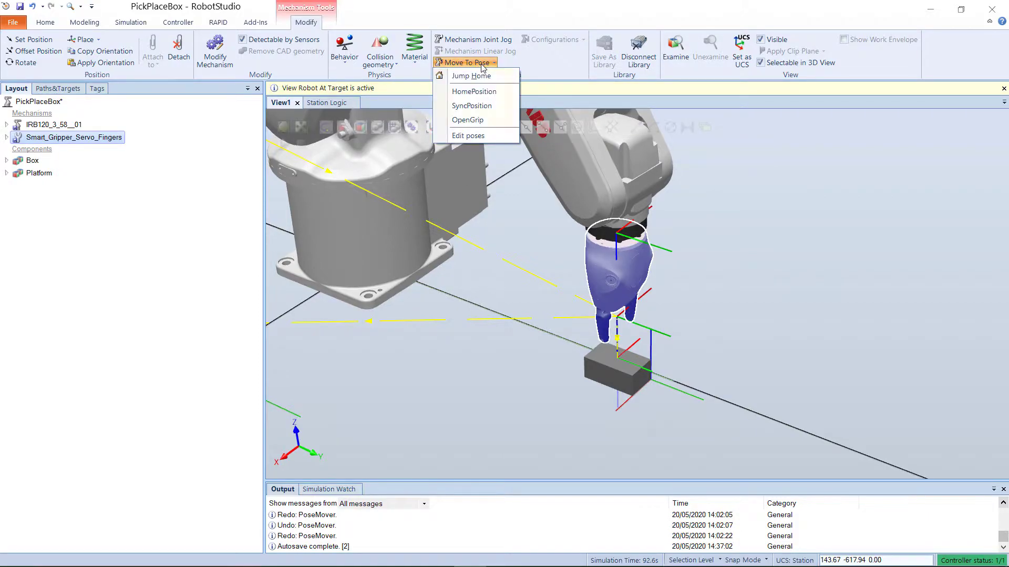
left_click(484, 93)
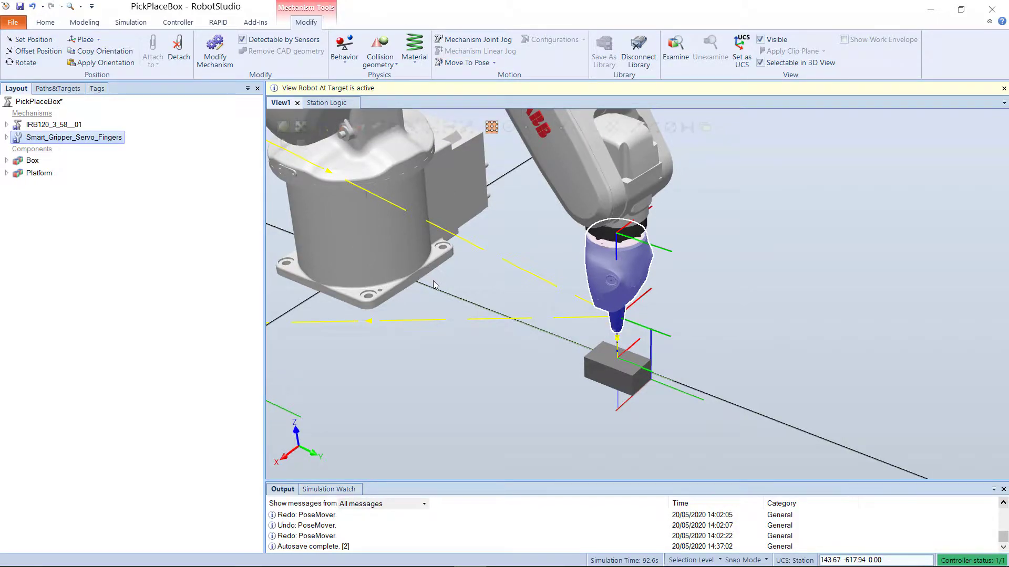
Step: Add a PoseMover manipulator smart component to the station logic
left_click(328, 103)
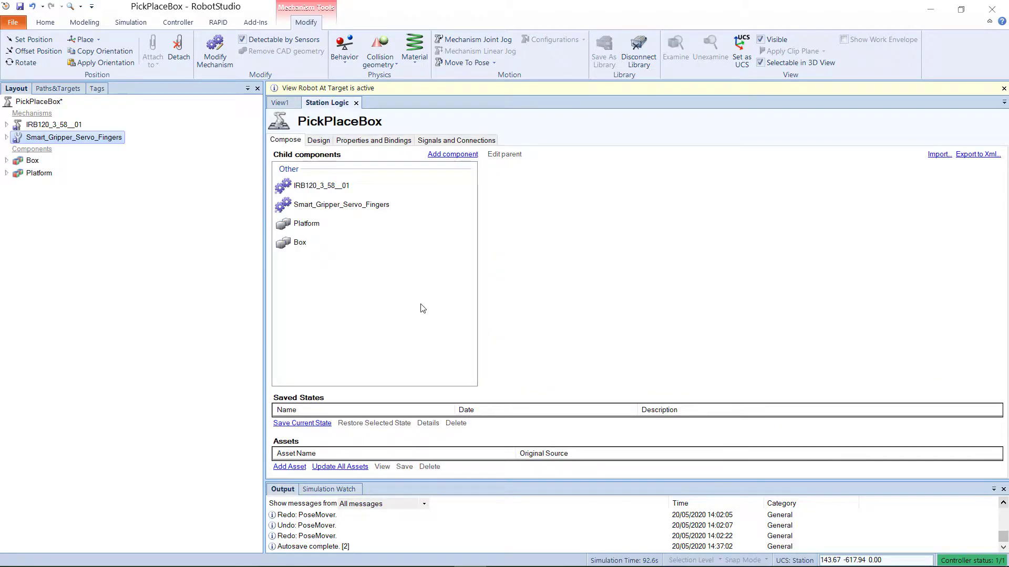
left_click(431, 155)
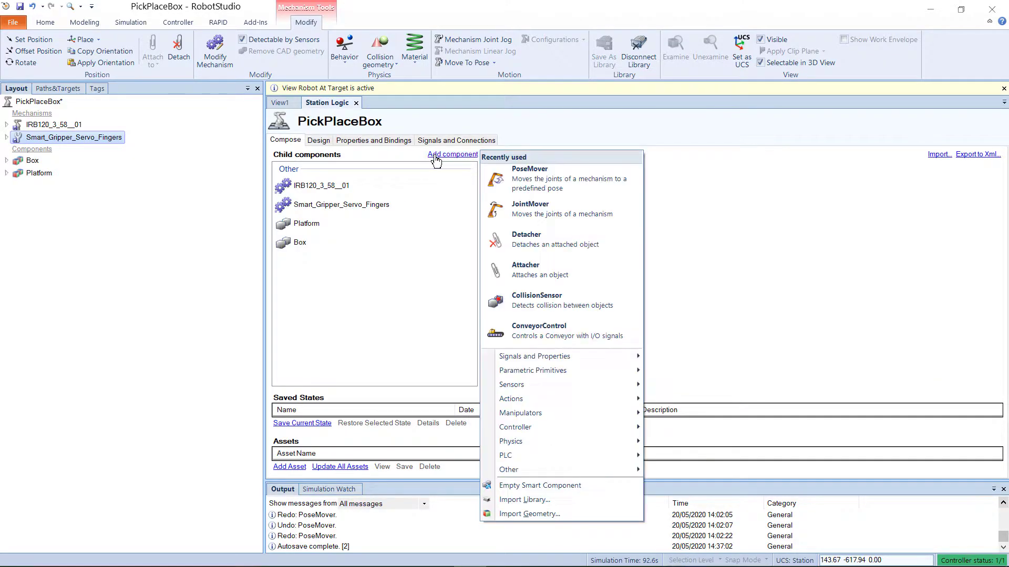
mouse_move(599, 415)
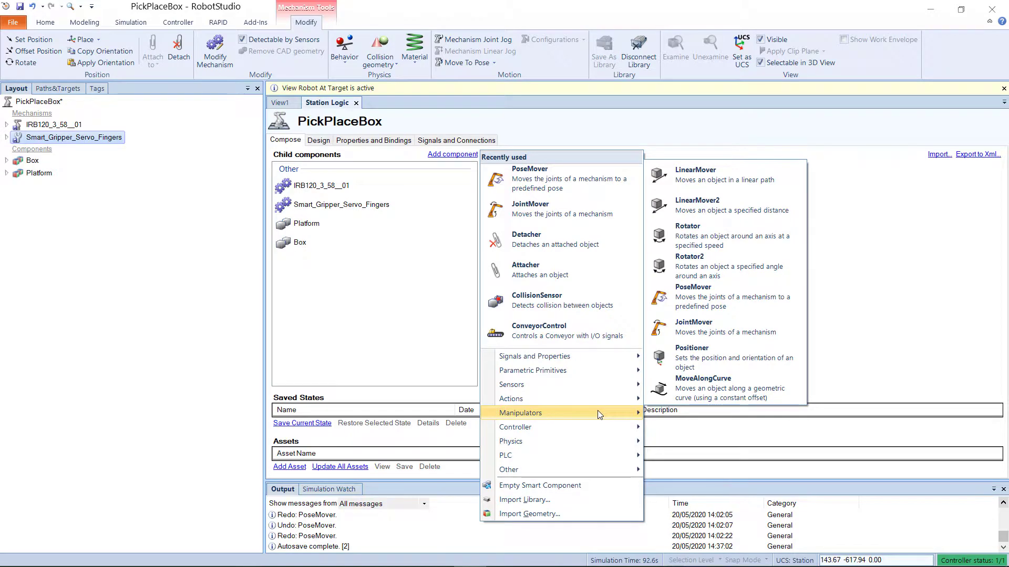
left_click(733, 310)
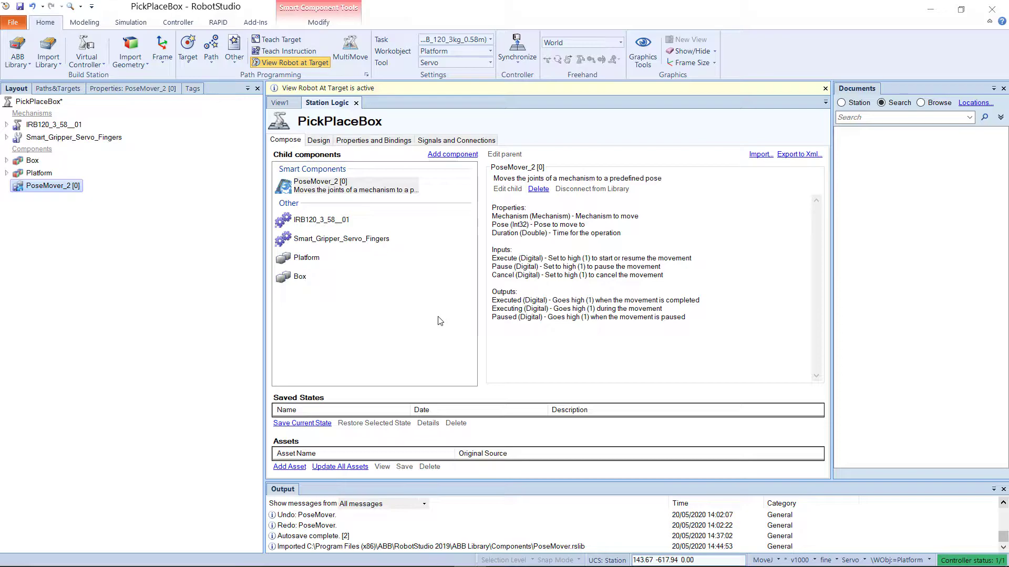
Step: Arrange the PoseMover and IRB_120_3kg_0.58m blocks in the station logic design view
left_click(318, 140)
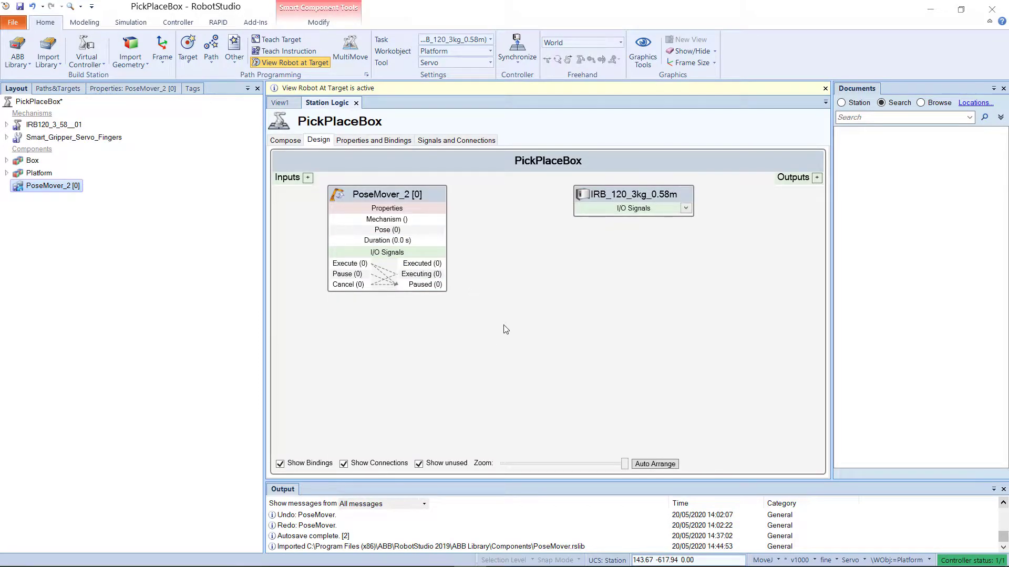
left_click_drag(435, 200, 456, 209)
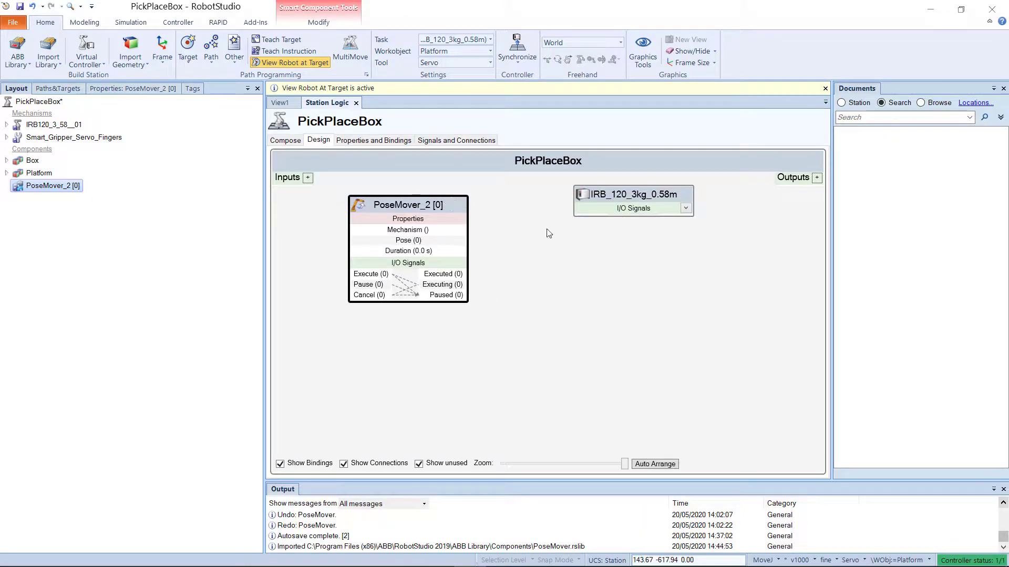
left_click(548, 232)
left_click_drag(609, 204, 603, 212)
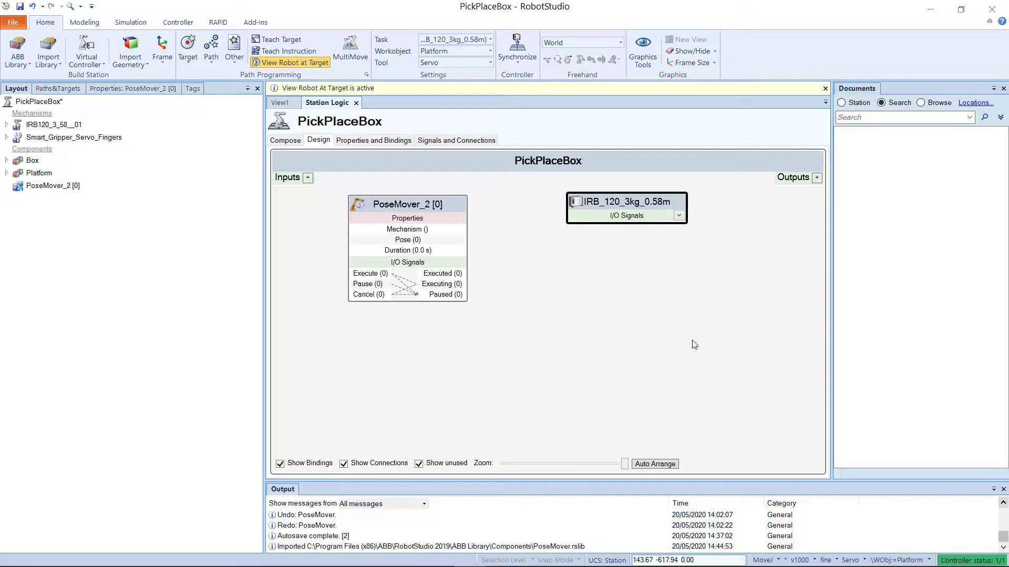
Step: Show the controller's OpenGrip, GripOpened, CloseGrip, GripClosed and StartSim I/O signals on its design block
left_click(679, 215)
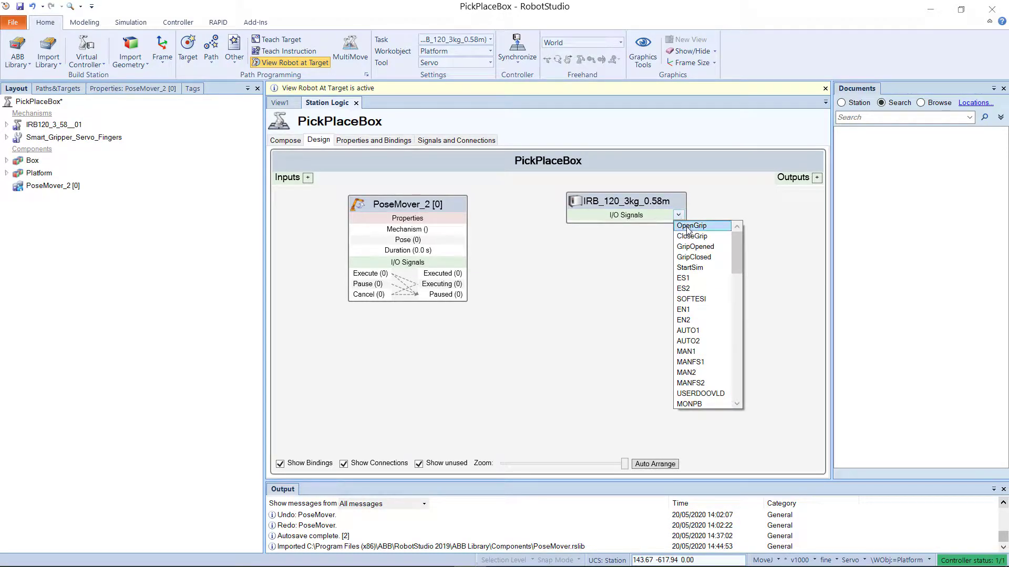
left_click(689, 227)
left_click(678, 215)
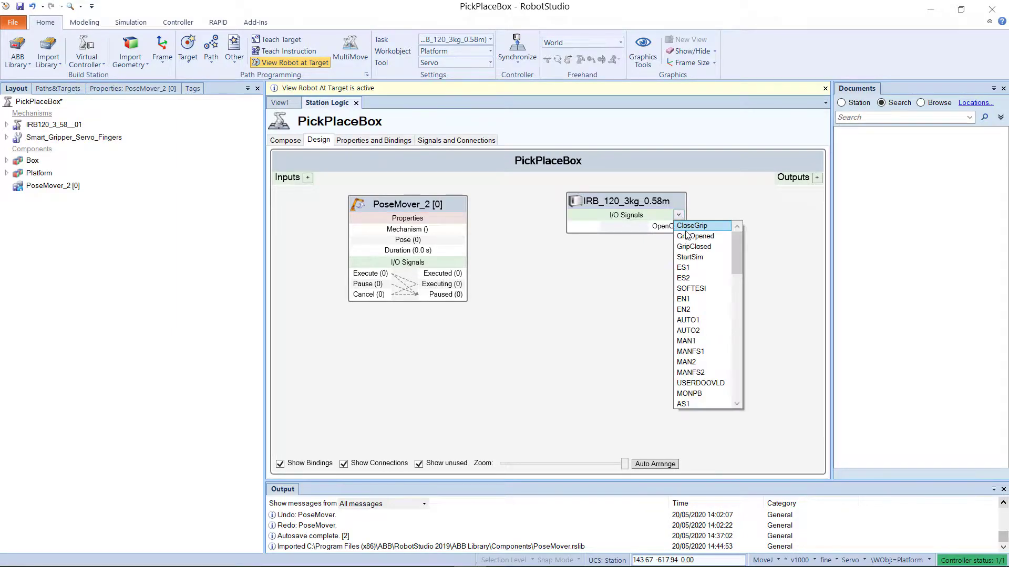
left_click(691, 240)
left_click(679, 215)
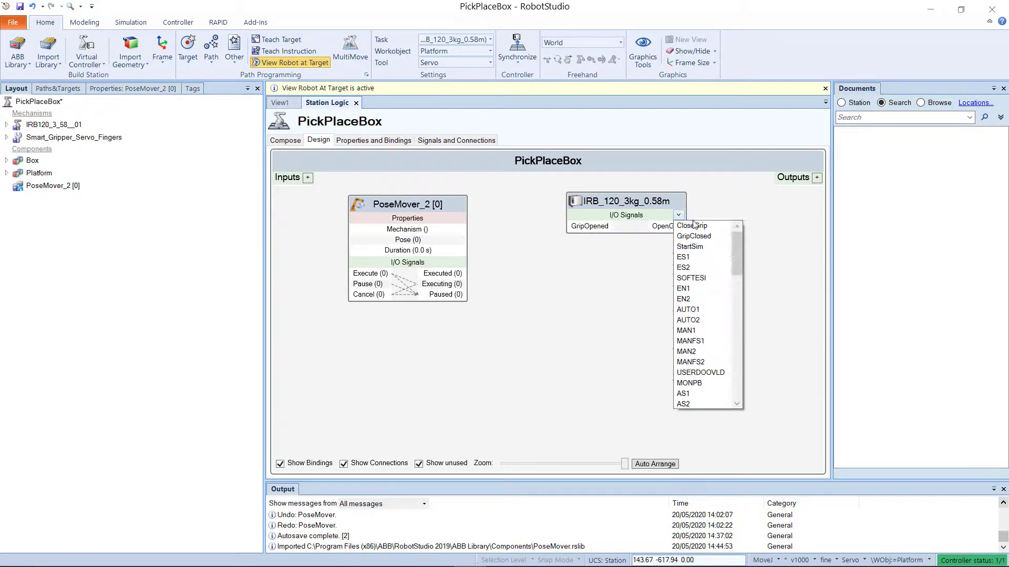
left_click(694, 227)
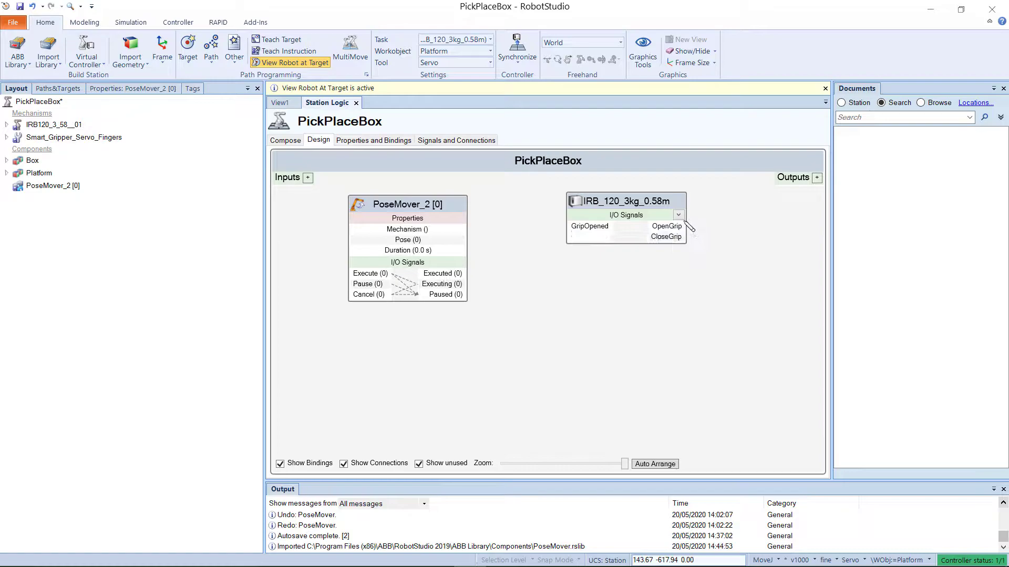
left_click(678, 215)
left_click(688, 227)
left_click(679, 216)
left_click(690, 227)
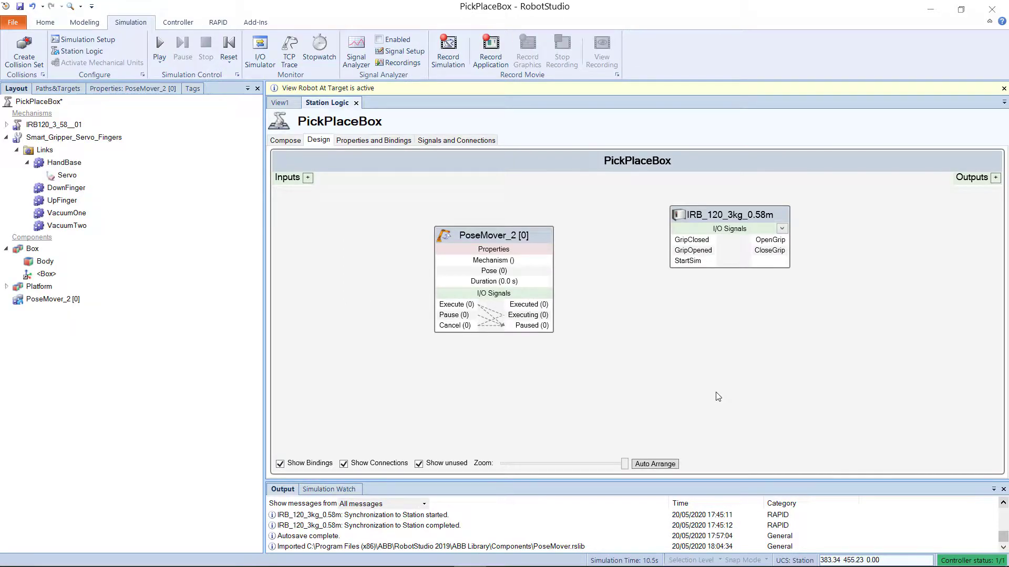
Step: Configure PoseMover_2 to use mechanism Smart_Gripper_Servo_Fingers, pose OpenGrip and a duration of 1 second
left_click(516, 235)
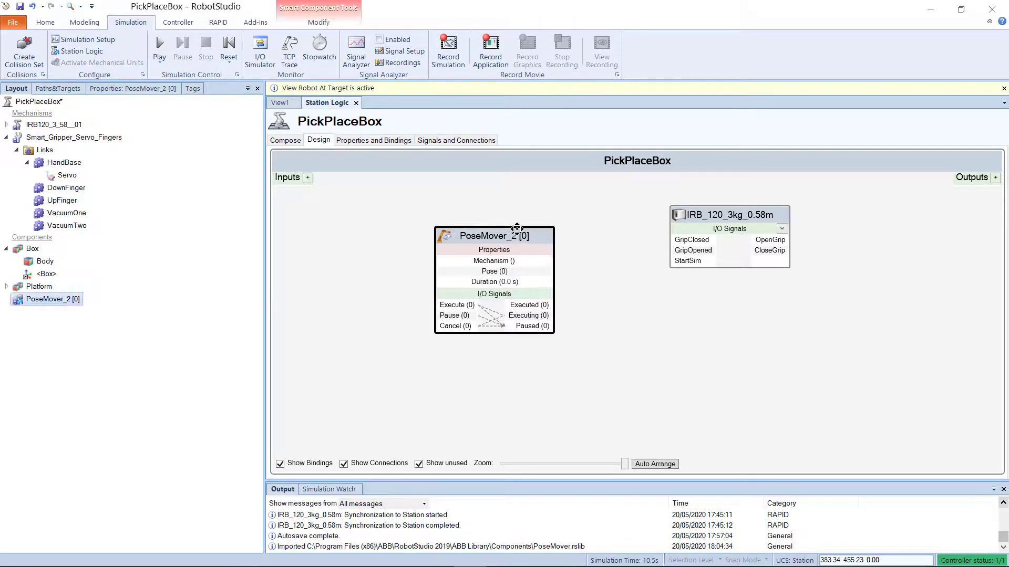
left_click(146, 90)
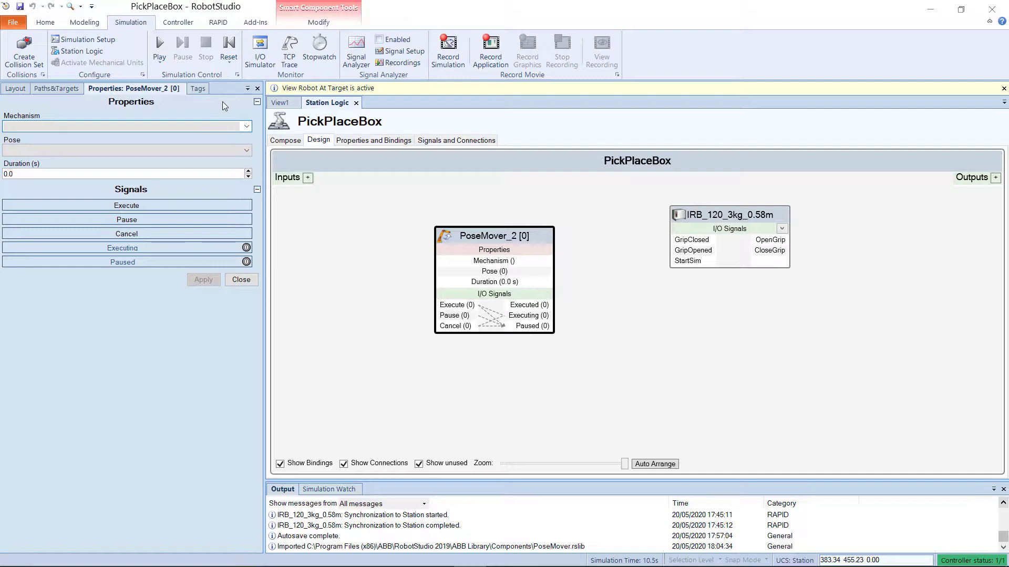
left_click(246, 127)
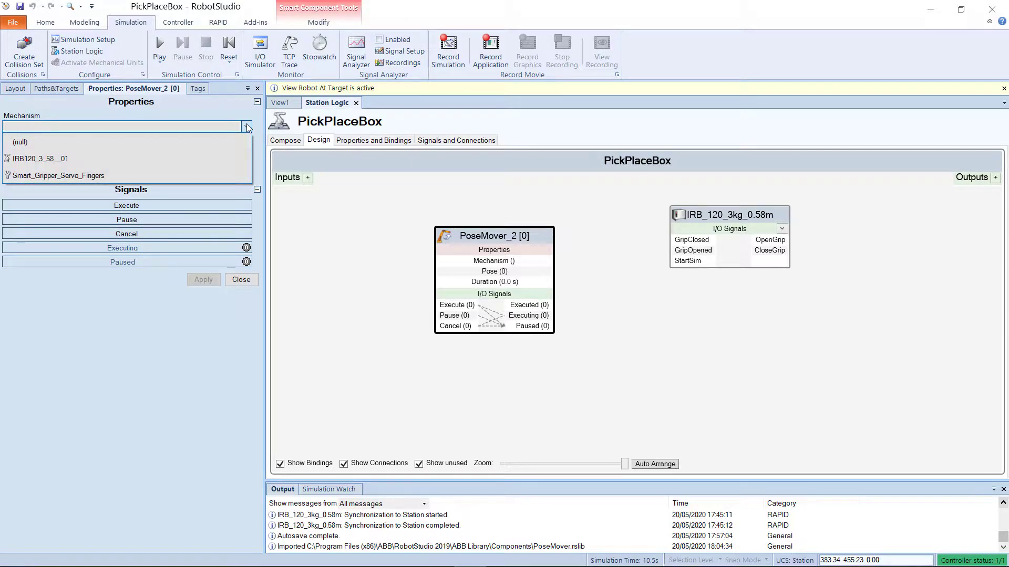
left_click(218, 175)
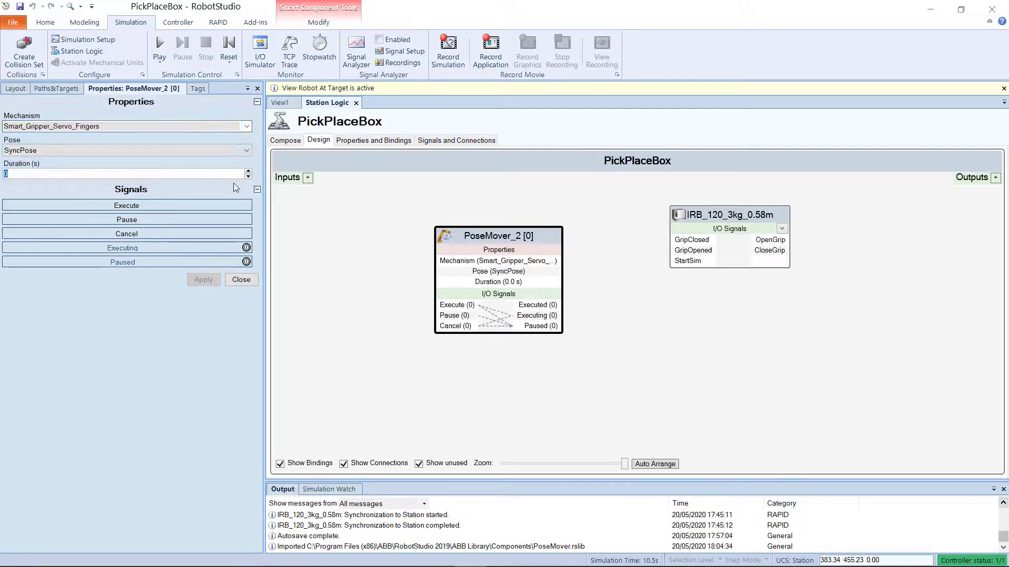
left_click(244, 151)
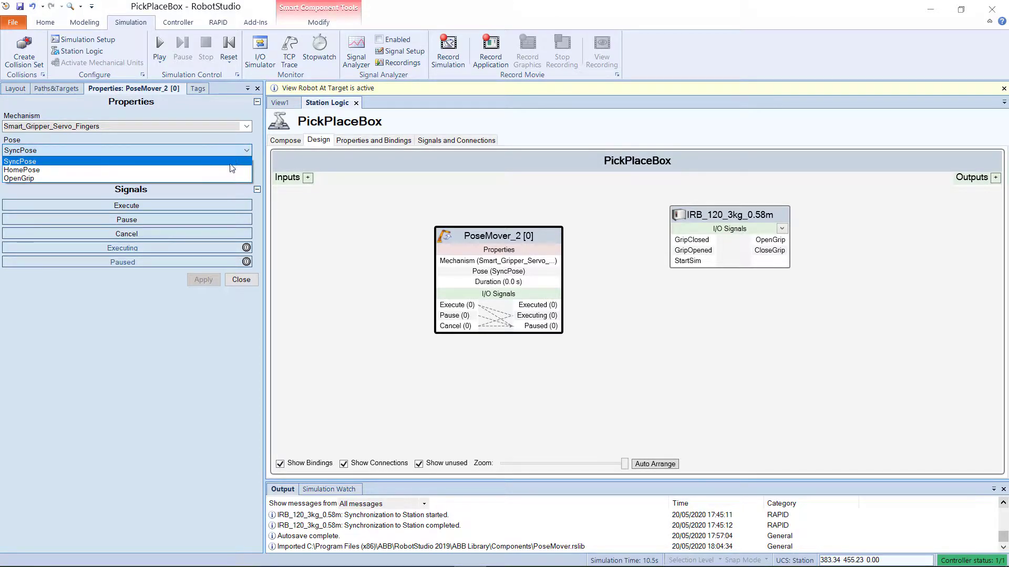
left_click(229, 178)
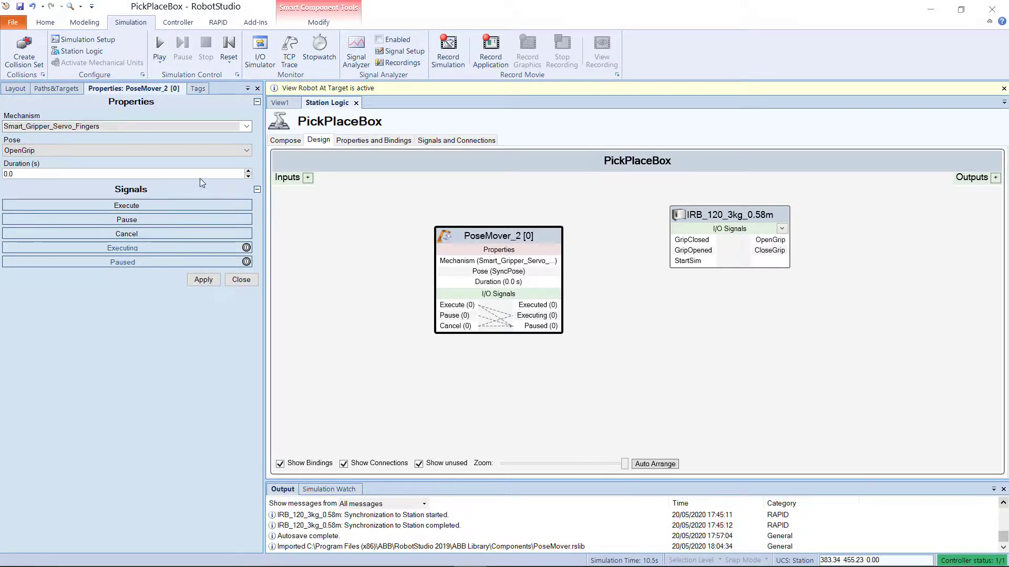
left_click(204, 173)
type("1")
left_click(203, 280)
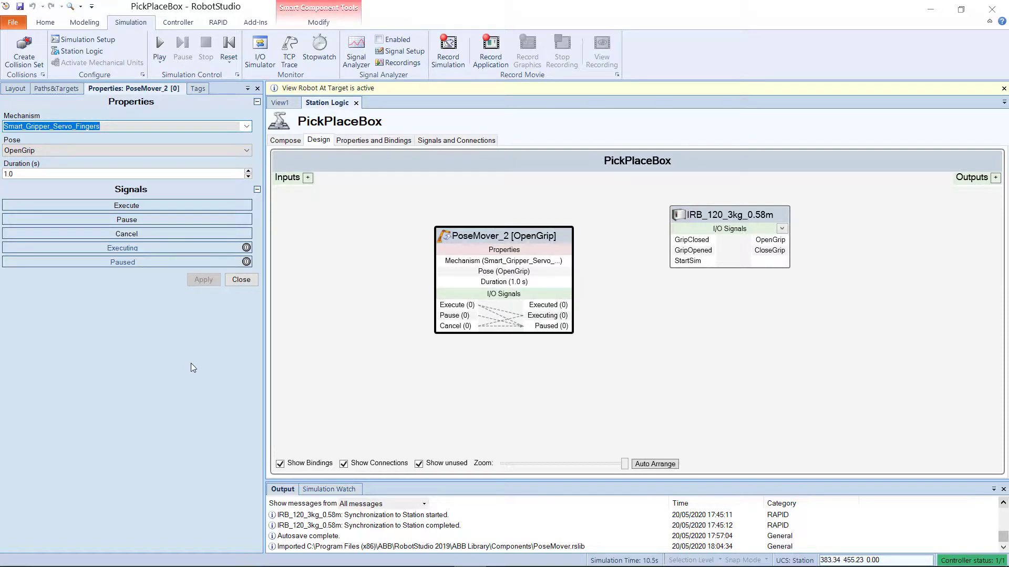
left_click(241, 280)
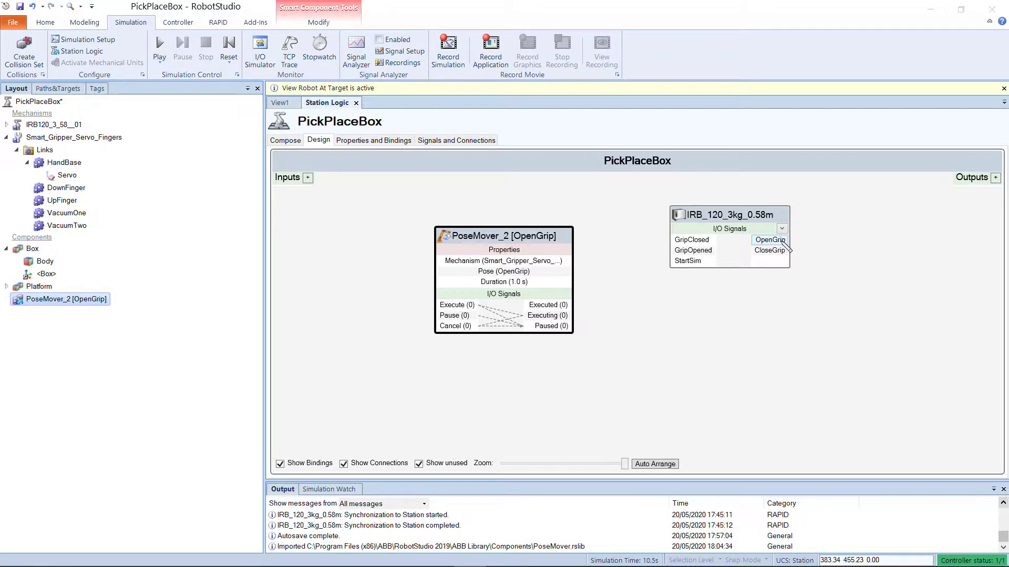
Step: Connect the controller's OpenGrip output to PoseMover_2's Execute, and its Executed output to the controller's GripOpened input
left_click_drag(777, 241, 449, 305)
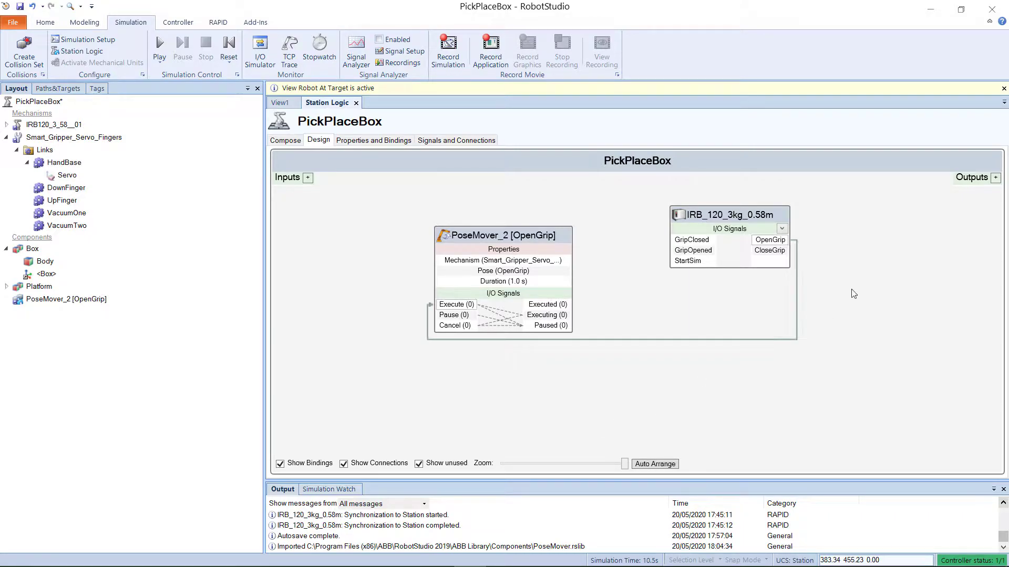
left_click(797, 278)
left_click(864, 321)
left_click_drag(569, 306, 707, 251)
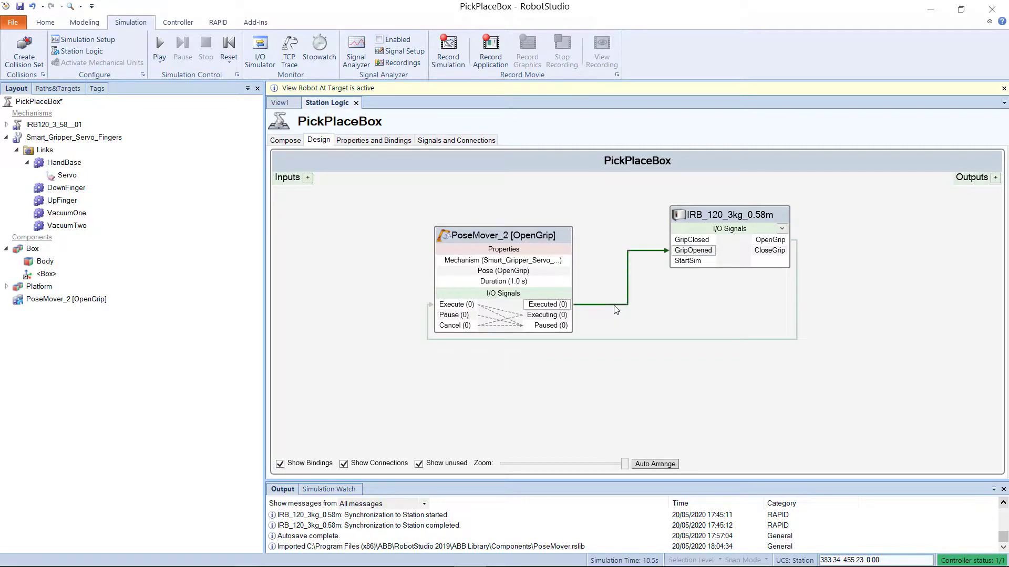
left_click(638, 378)
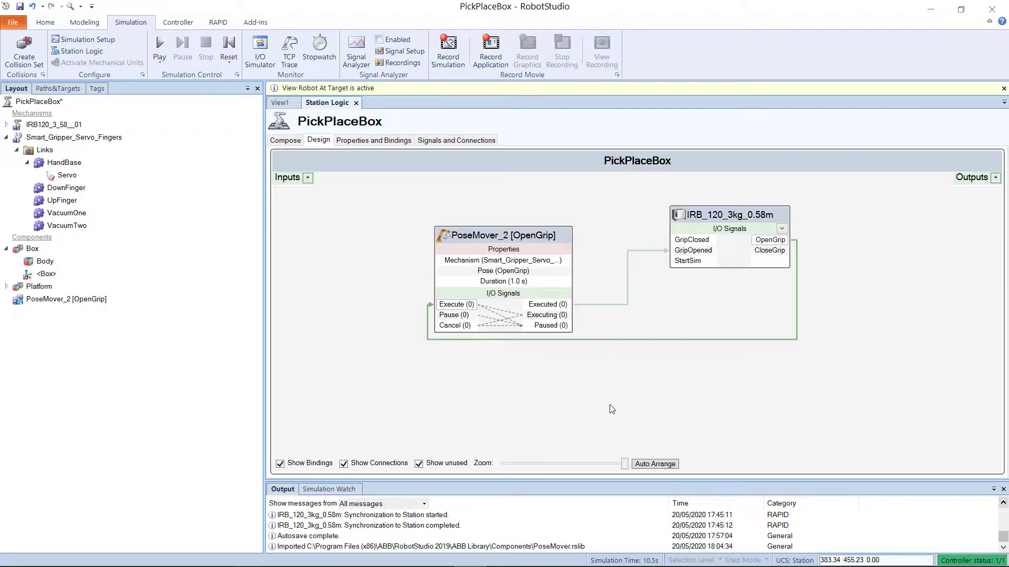
Step: Add an auto-reset digital input station signal named StartSim
left_click(281, 103)
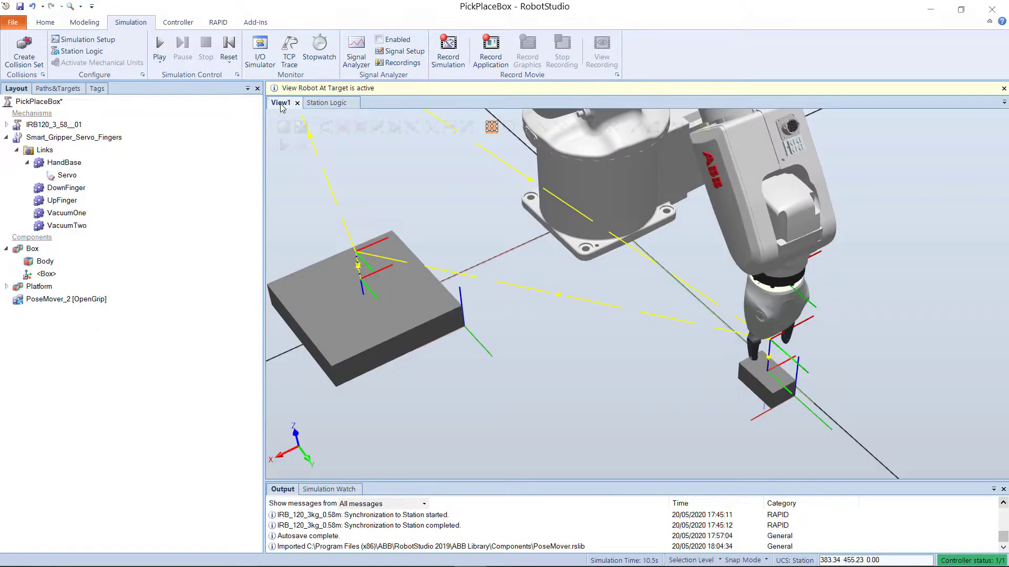
left_click(326, 103)
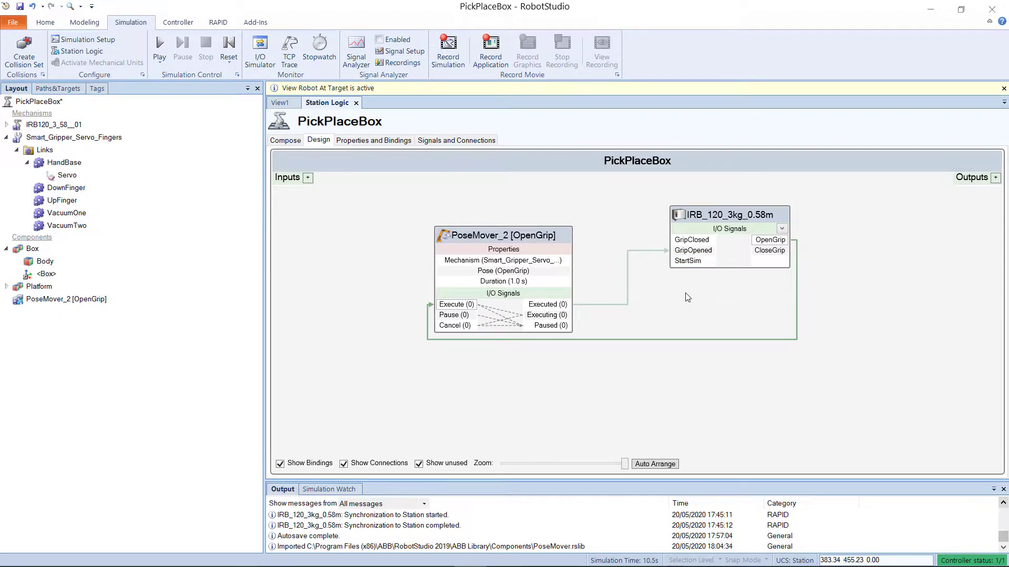
left_click(649, 250)
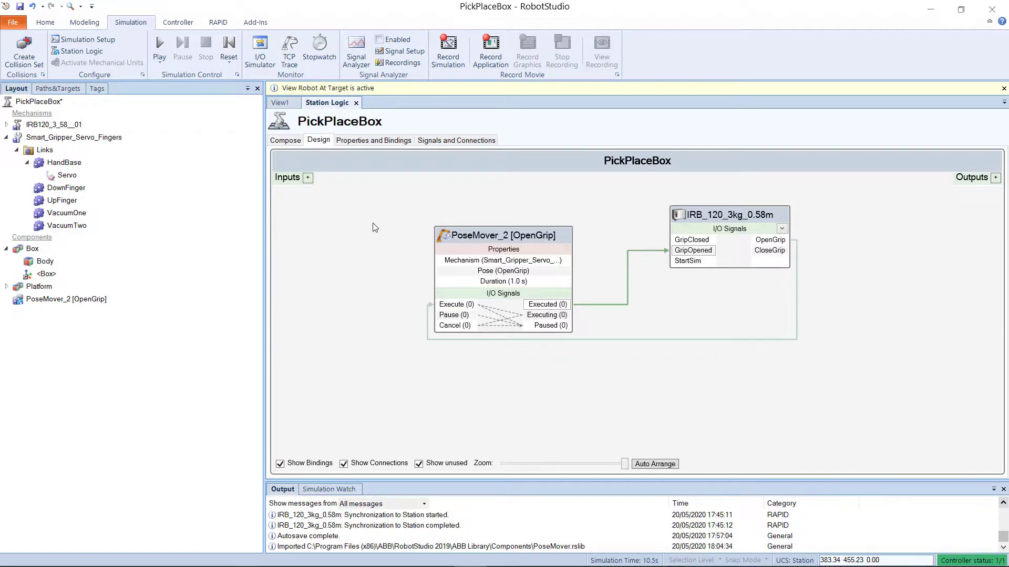
left_click(308, 179)
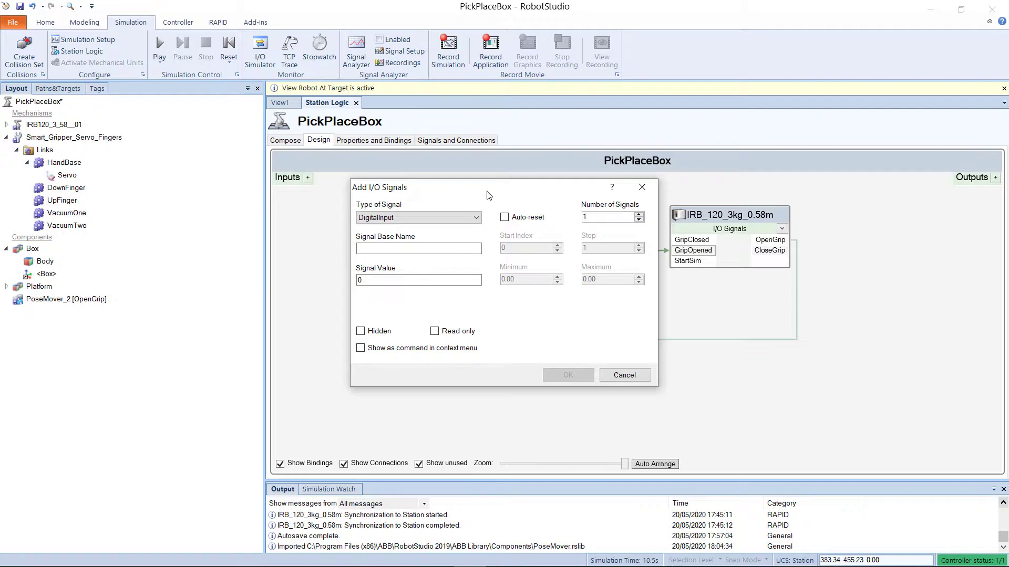
left_click(504, 219)
left_click(468, 248)
type("StartSim")
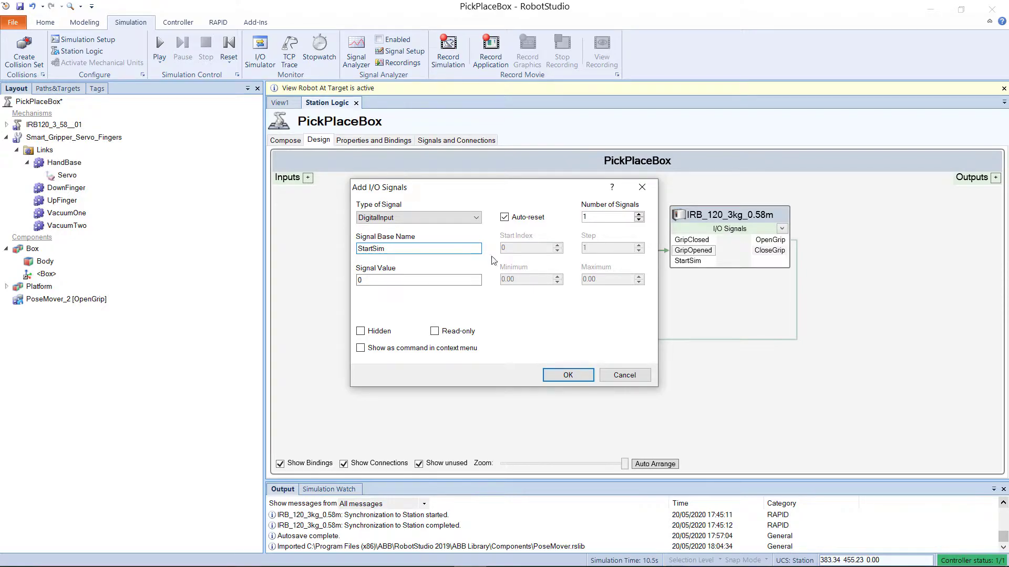
left_click(568, 375)
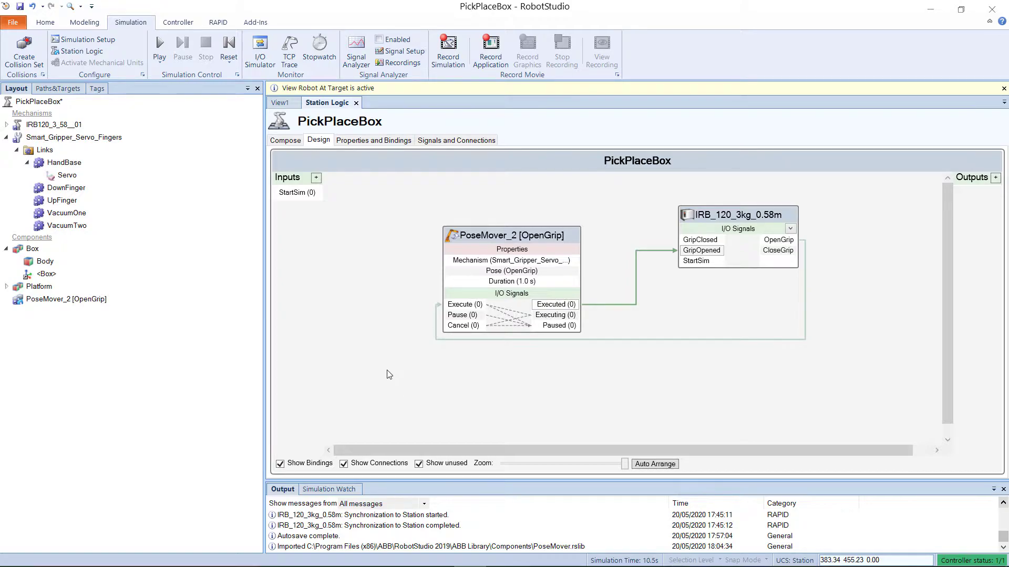
Step: Connect the StartSim station input to the controller's StartSim input
left_click_drag(309, 193, 675, 273)
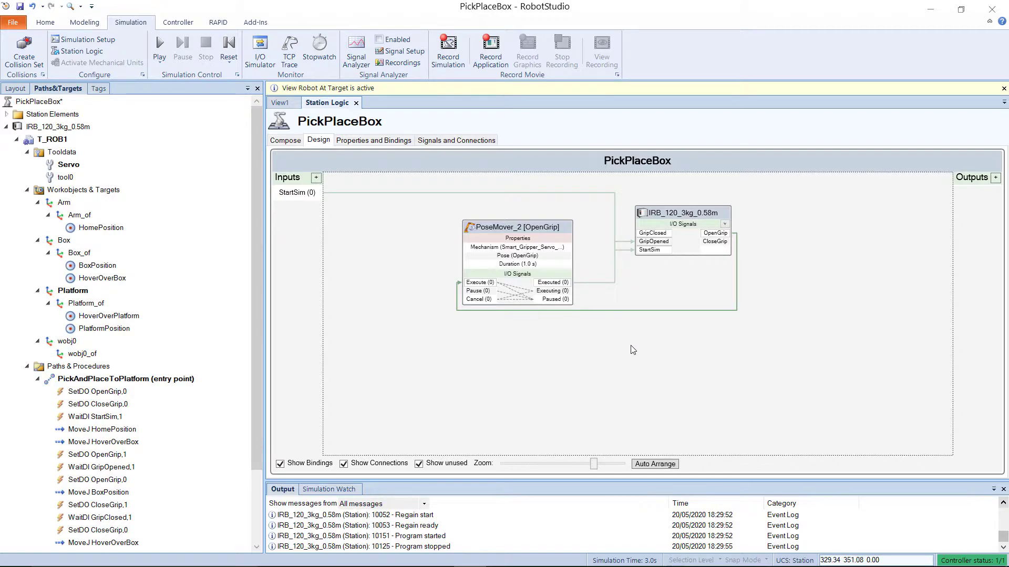
left_click(280, 102)
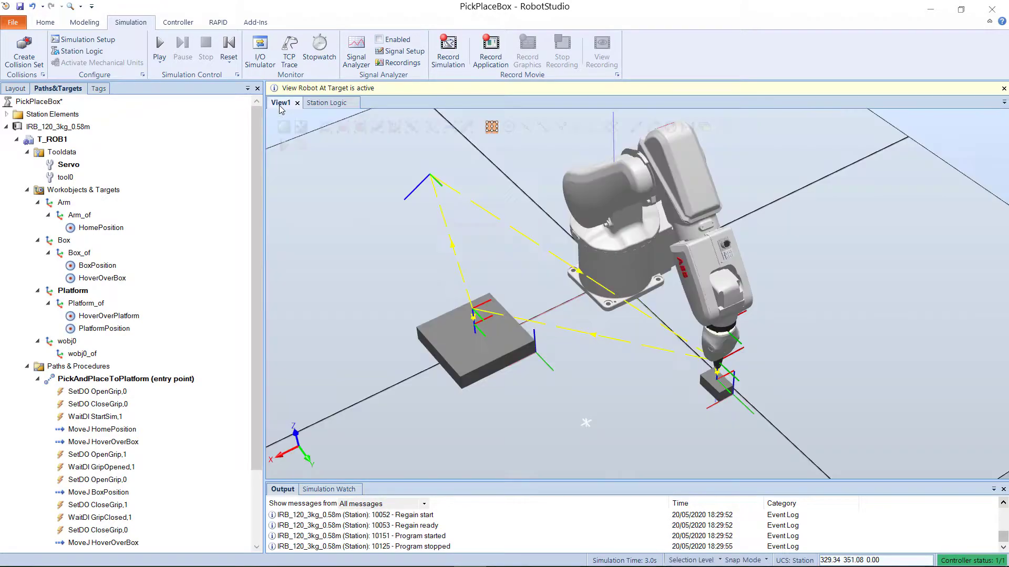
Step: Run the simulation, trigger StartSim from the I/O Simulator's Station Signals, and stop the simulation
left_click(261, 56)
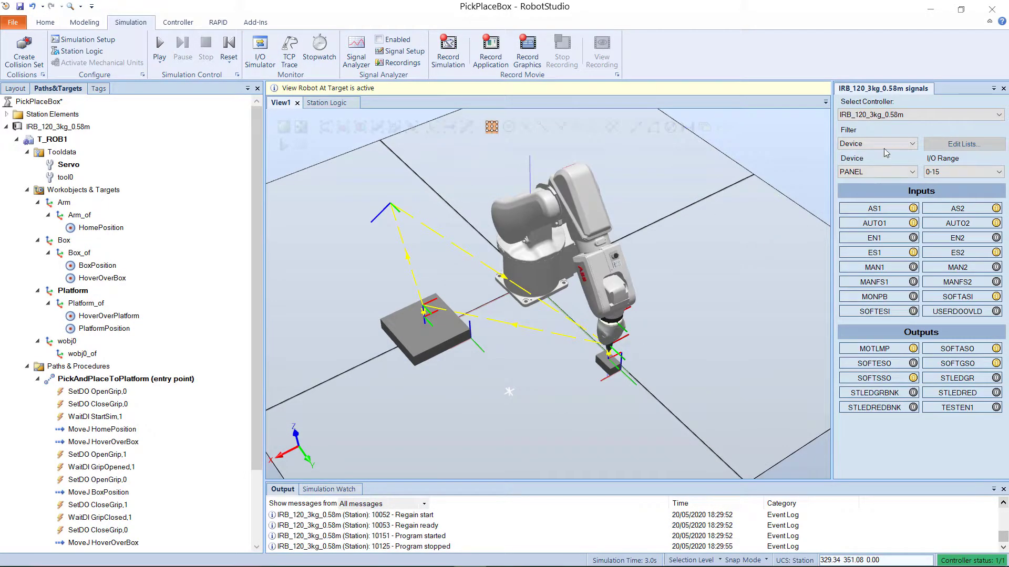
left_click(913, 115)
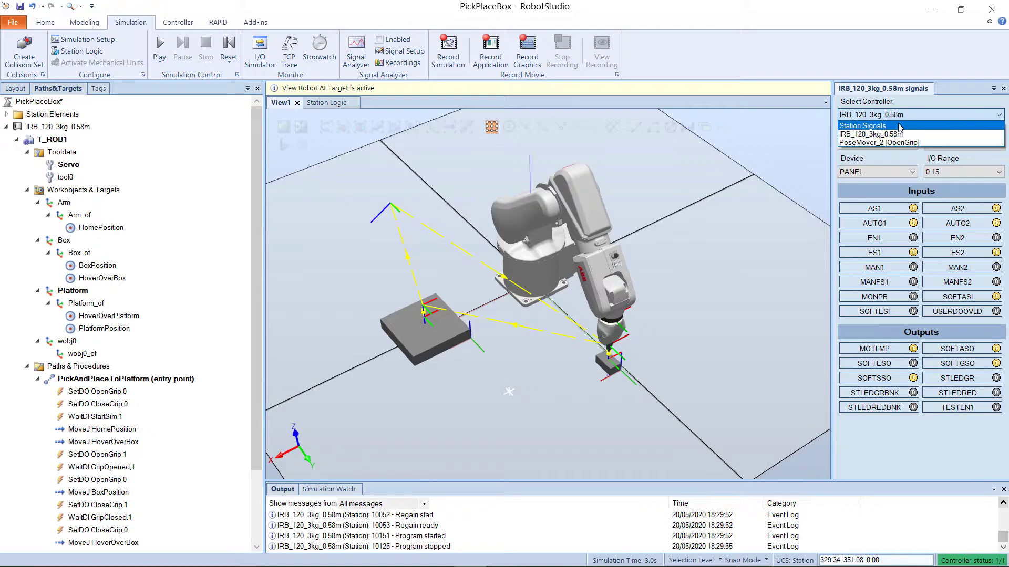
left_click(900, 127)
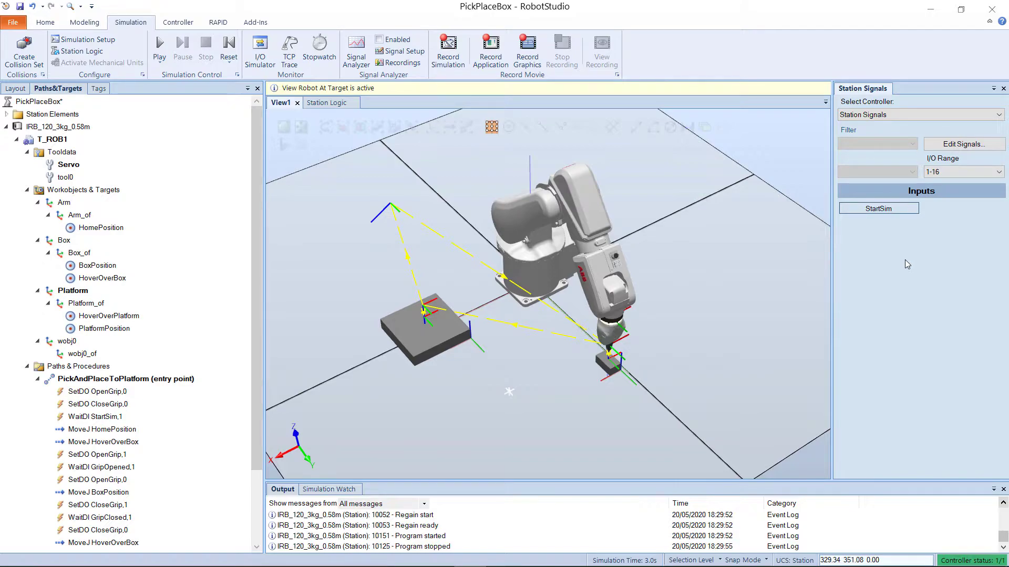
left_click(162, 43)
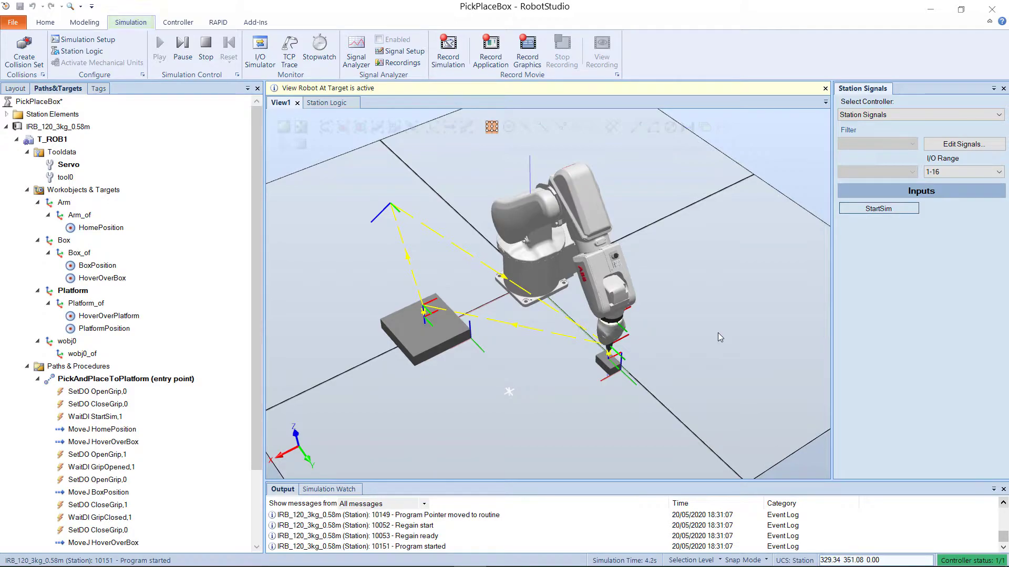
left_click(875, 211)
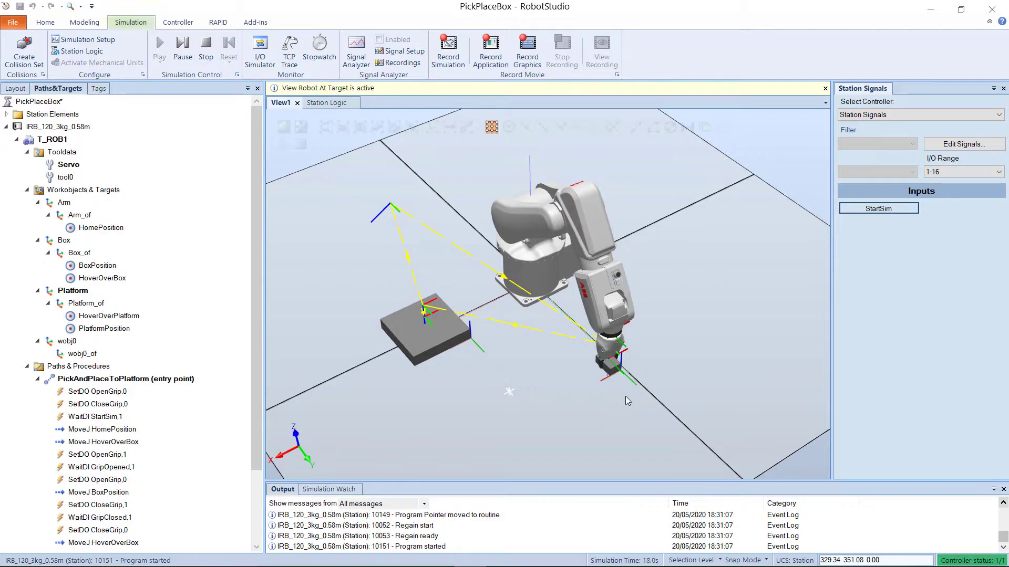
left_click(205, 46)
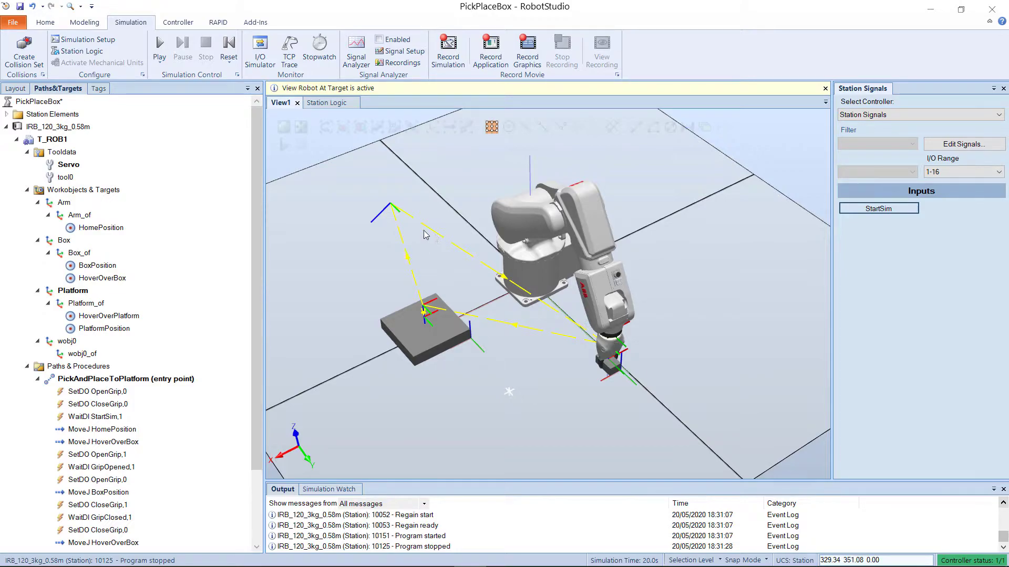
Step: Add a second PoseMover smart component and place it beside the controller block
left_click(320, 103)
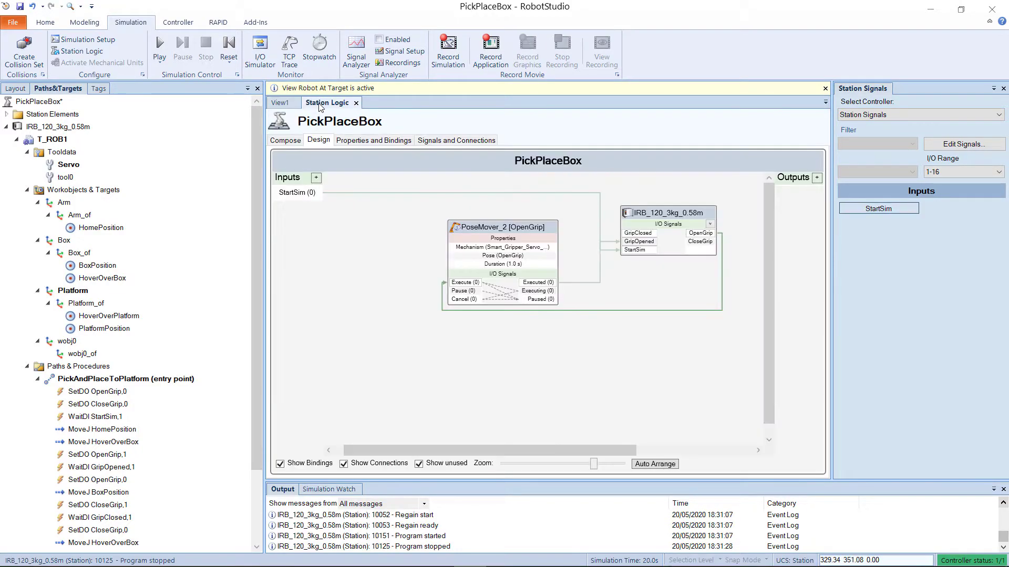
left_click(1004, 89)
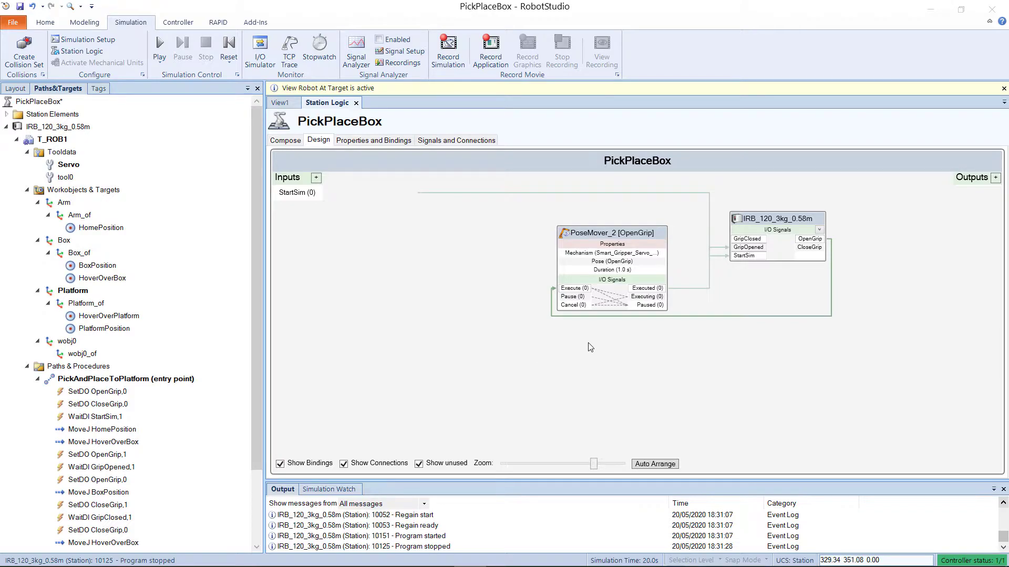
right_click(591, 281)
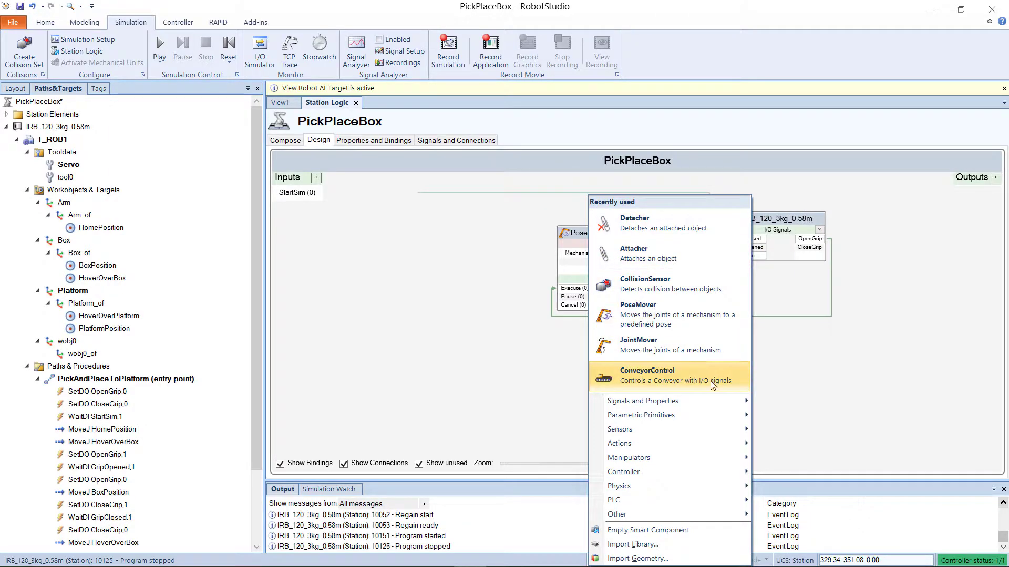
left_click(698, 325)
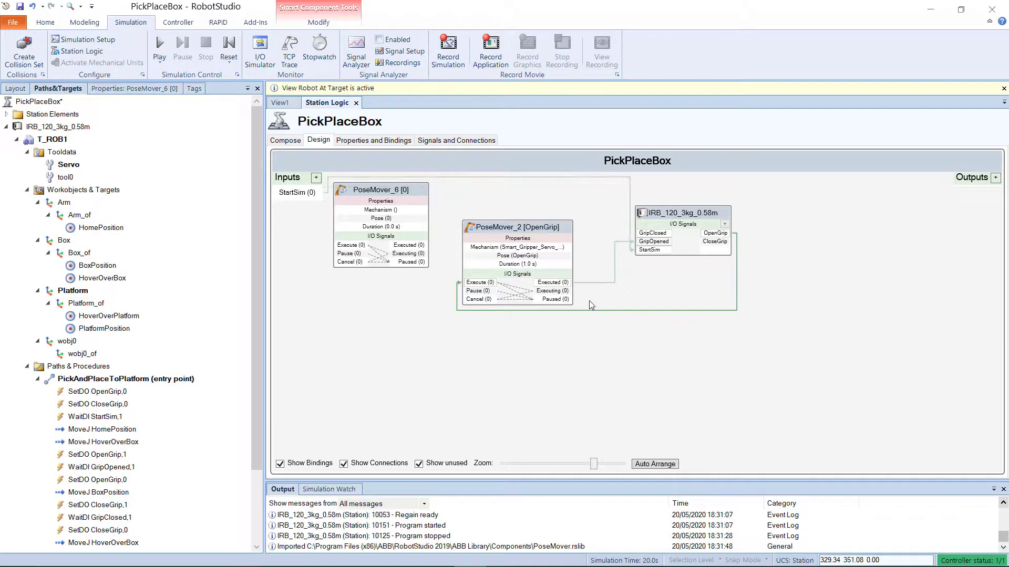
left_click_drag(395, 195, 839, 231)
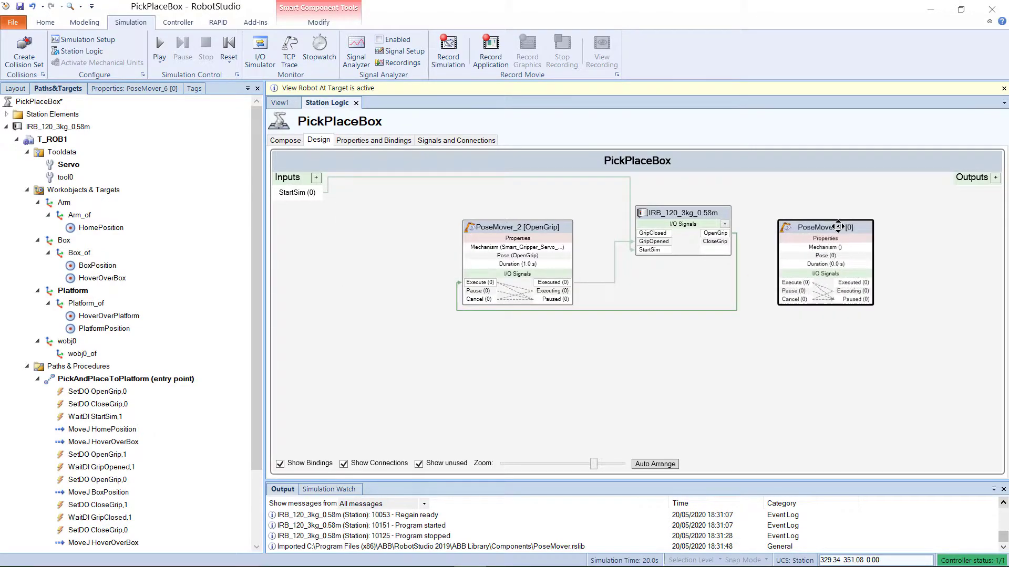
Step: Configure PoseMover_6 to use mechanism Smart_Gripper_Servo_Fingers, pose HomePose and a duration of 1 second
left_click(108, 89)
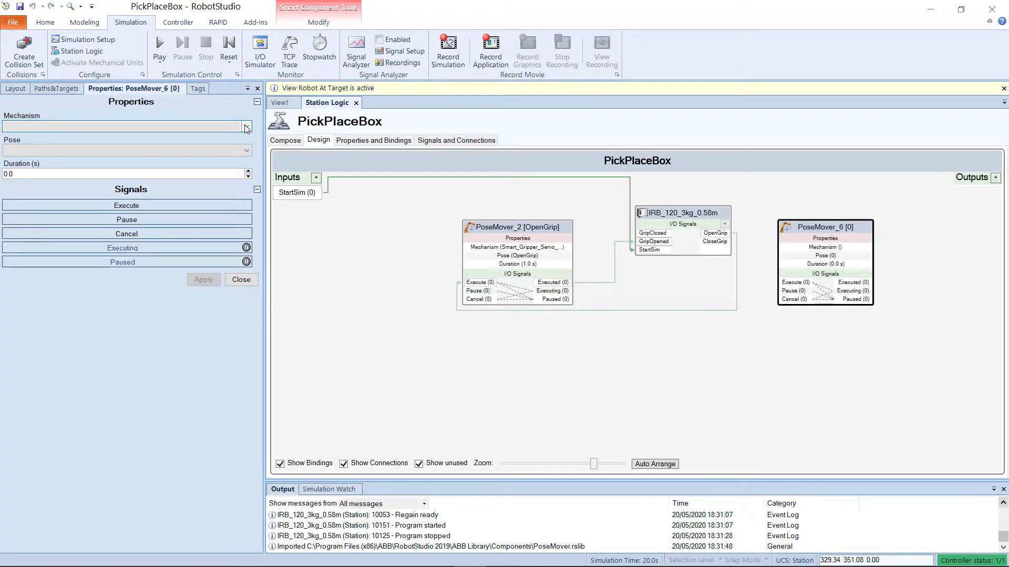
left_click(246, 126)
left_click(188, 178)
left_click(210, 152)
left_click(192, 169)
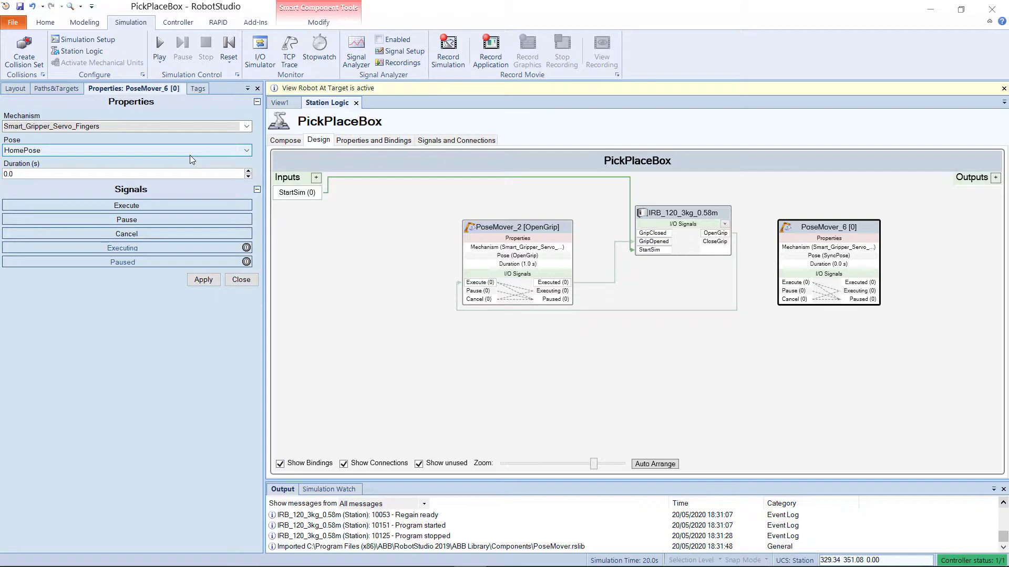
left_click(221, 174)
key("BackSpace")
key("BackSpace")
key("BackSpace")
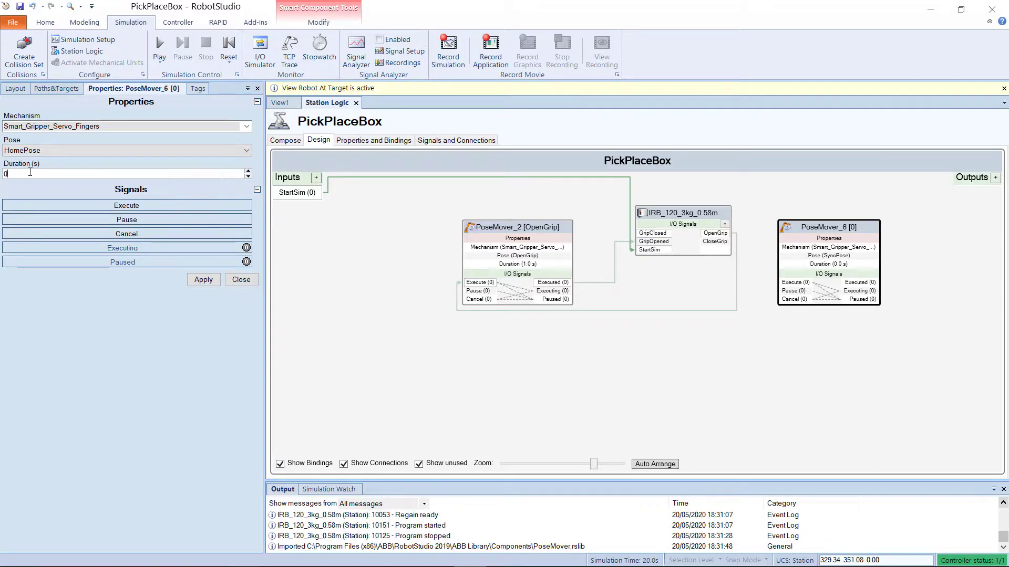
type("1")
left_click(195, 280)
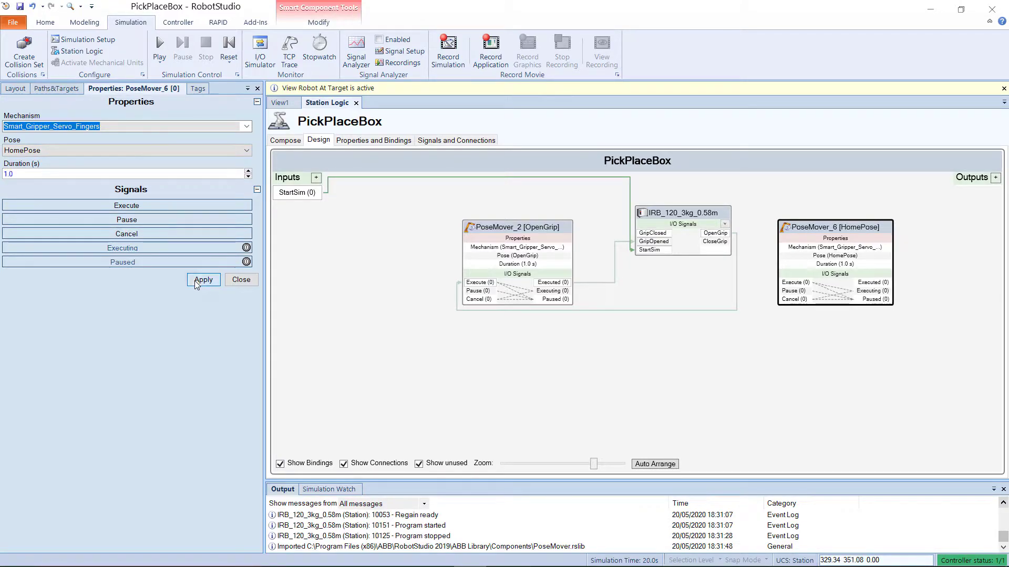
left_click(857, 371)
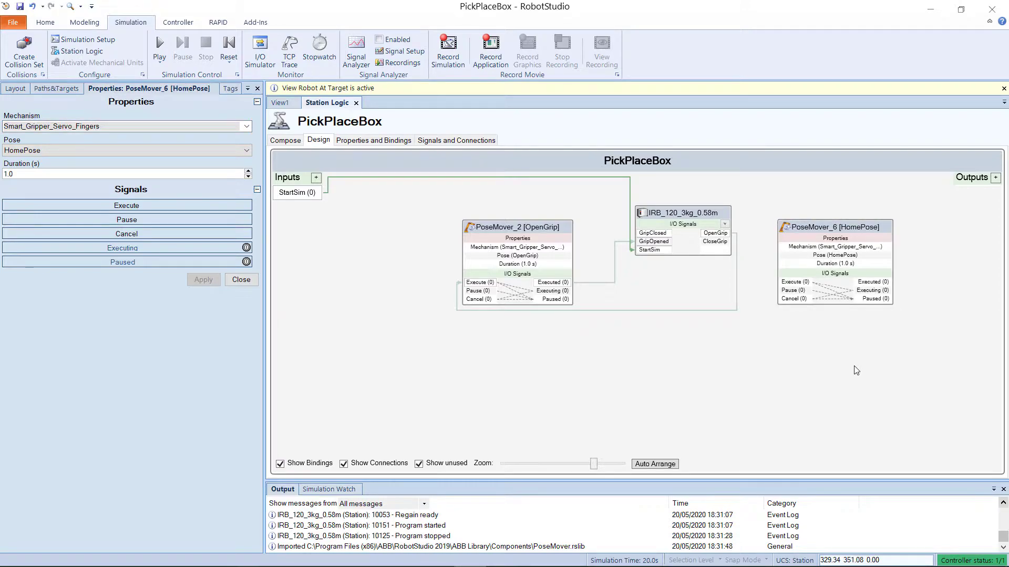
Step: Connect the controller's CloseGrip output to PoseMover_6's Execute input and check the gripper in the 3D view
left_click_drag(715, 241, 793, 283)
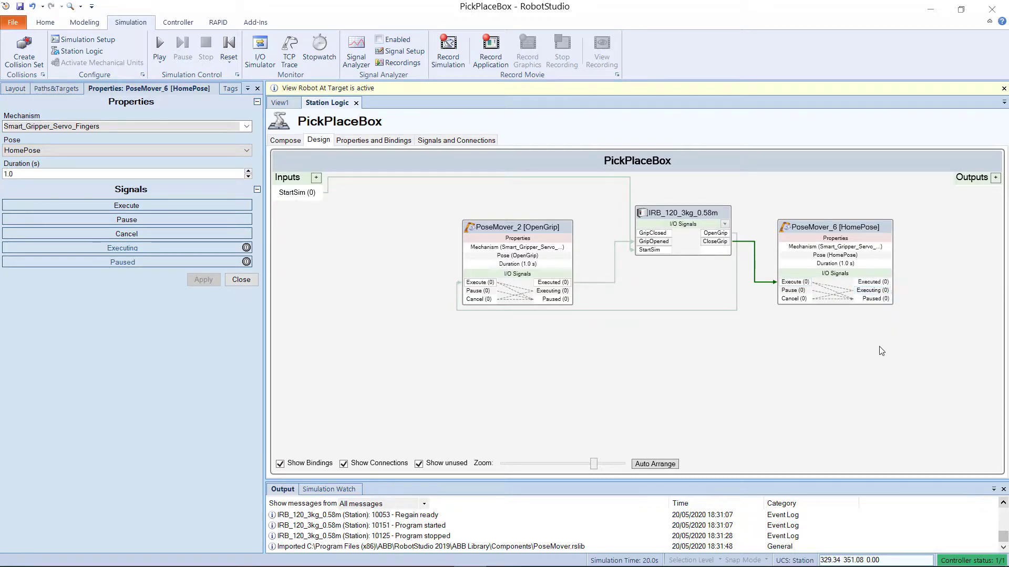
left_click(280, 103)
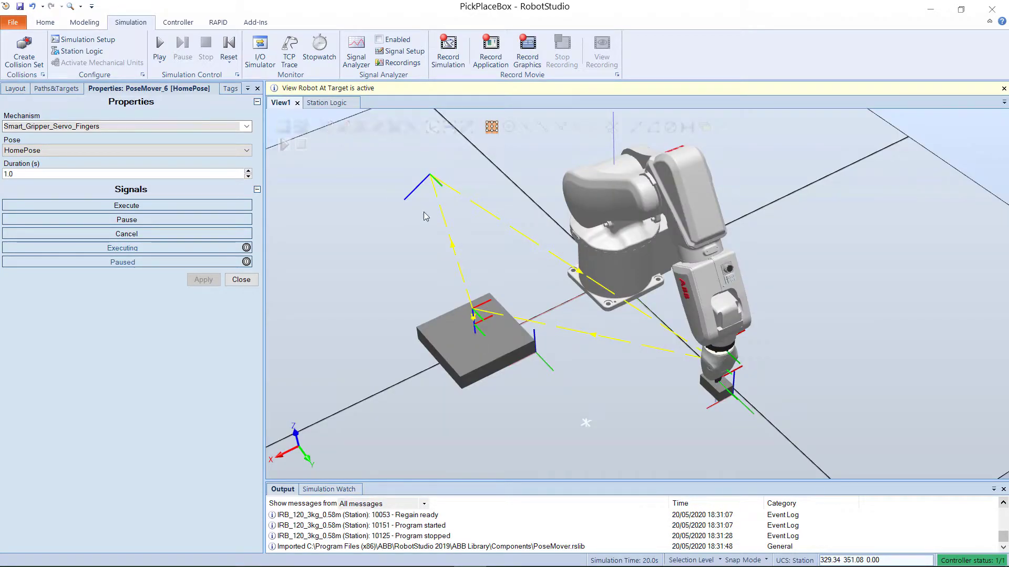
scroll(718, 393, "up", 1)
scroll(719, 393, "up", 1)
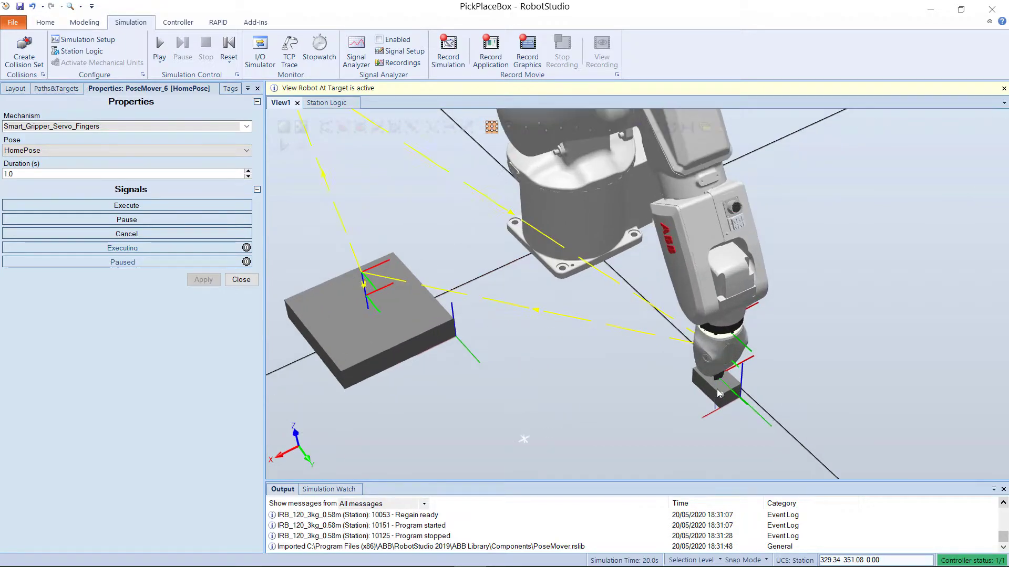
scroll(719, 393, "down", 2)
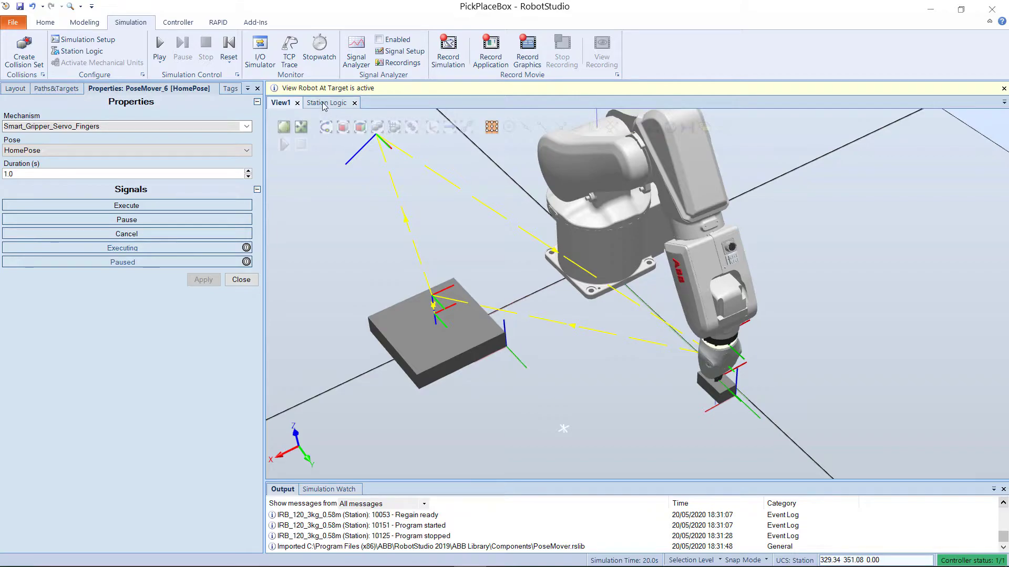
scroll(719, 389, "up", 3)
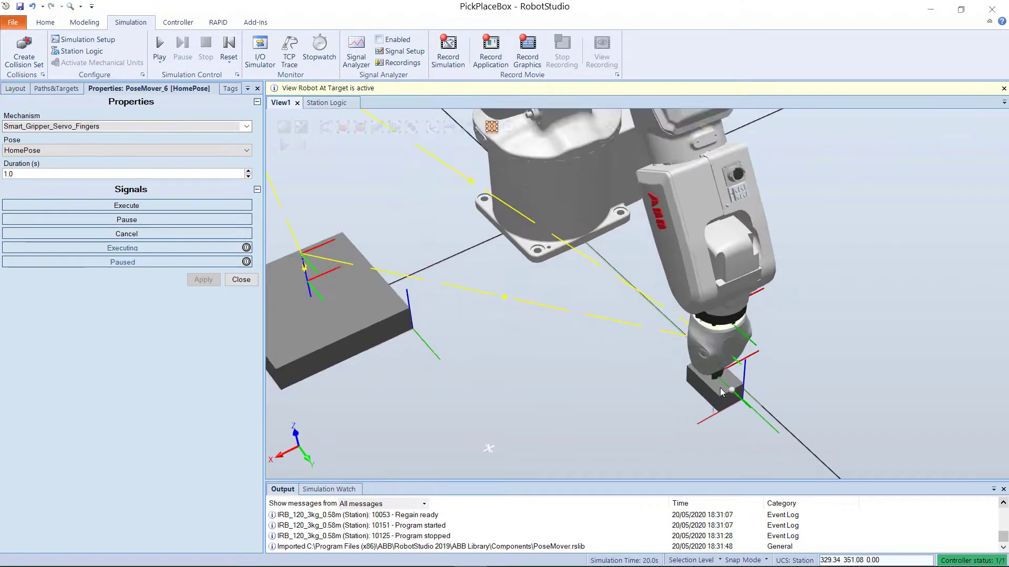
scroll(706, 382, "down", 3)
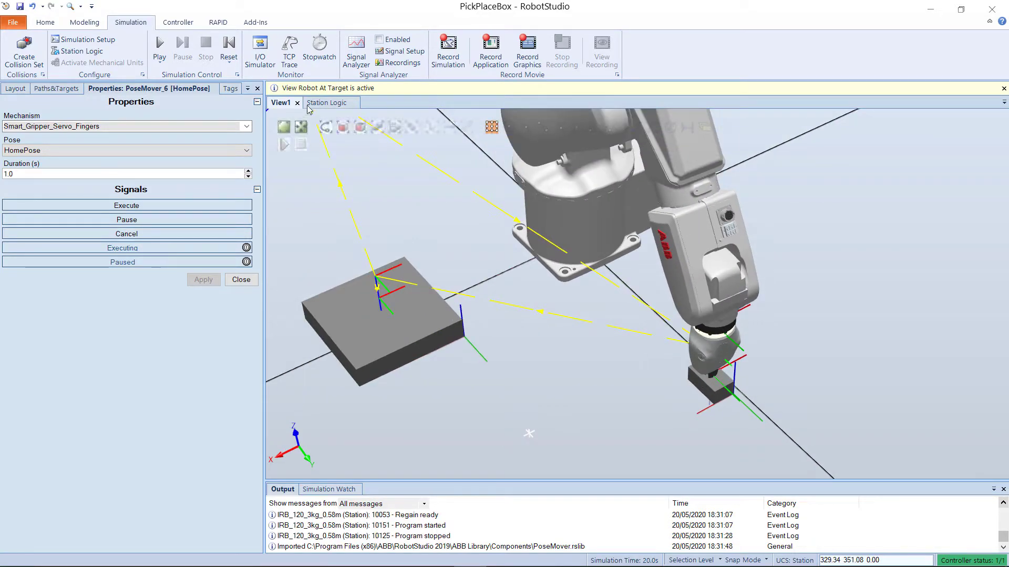
left_click(325, 103)
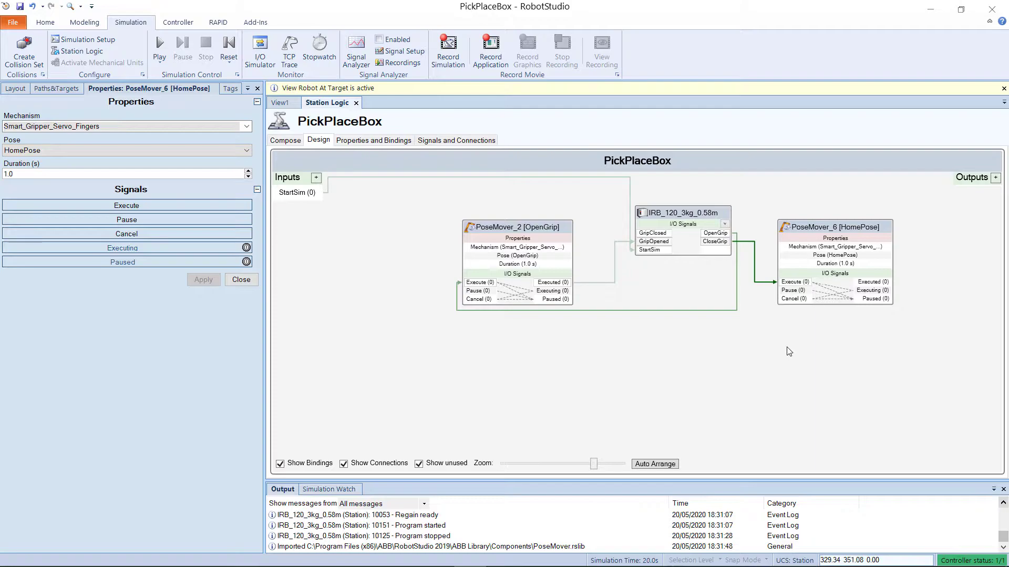
Step: Add a CollisionSensor smart component and place it below the controller block
right_click(711, 337)
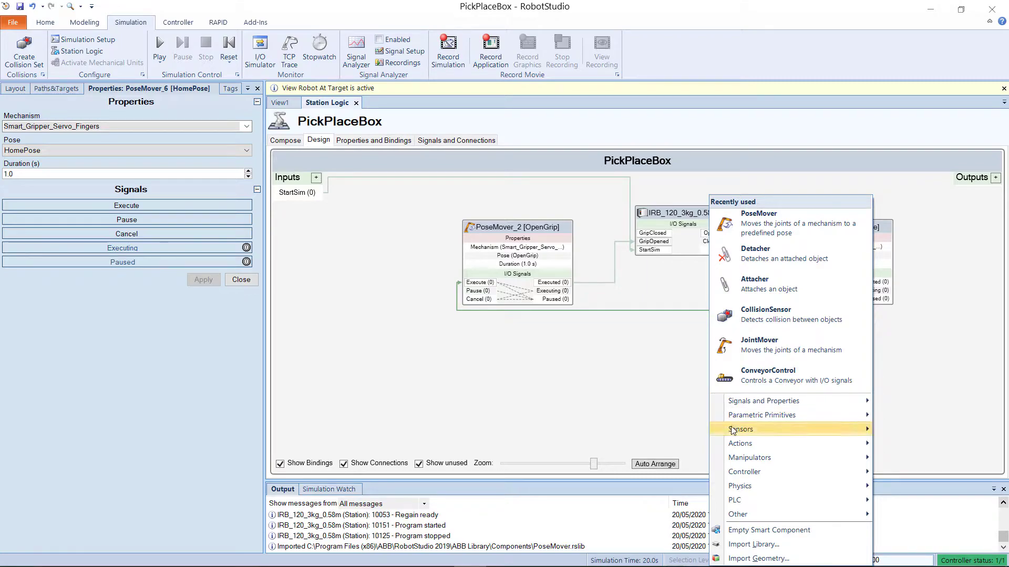
mouse_move(735, 431)
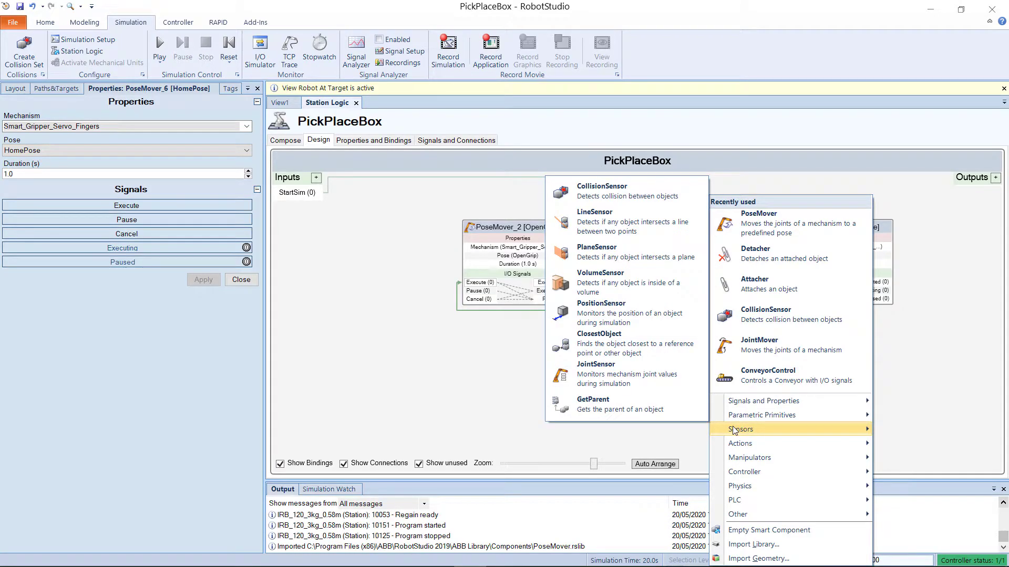
left_click(623, 200)
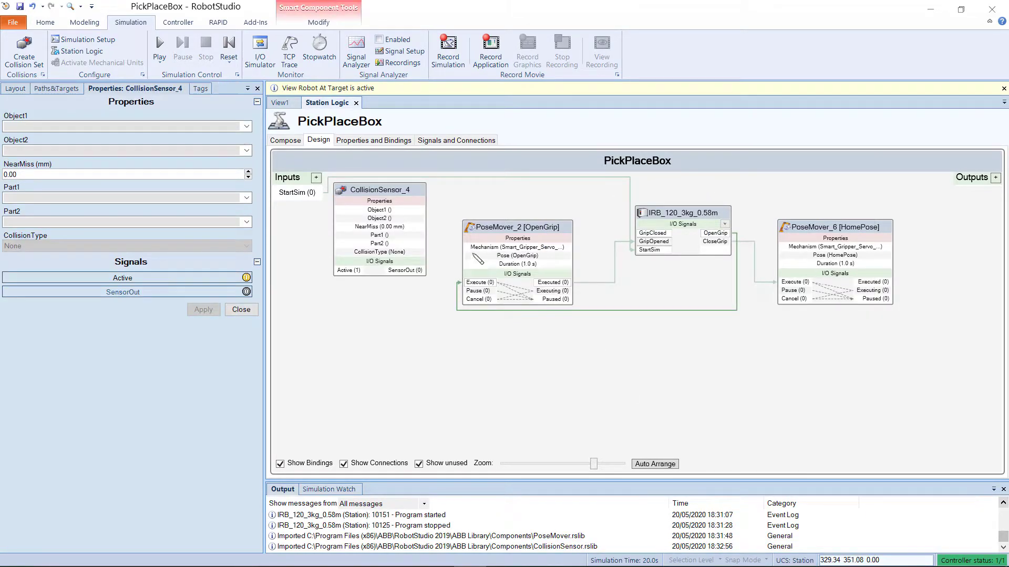
left_click_drag(407, 190, 726, 334)
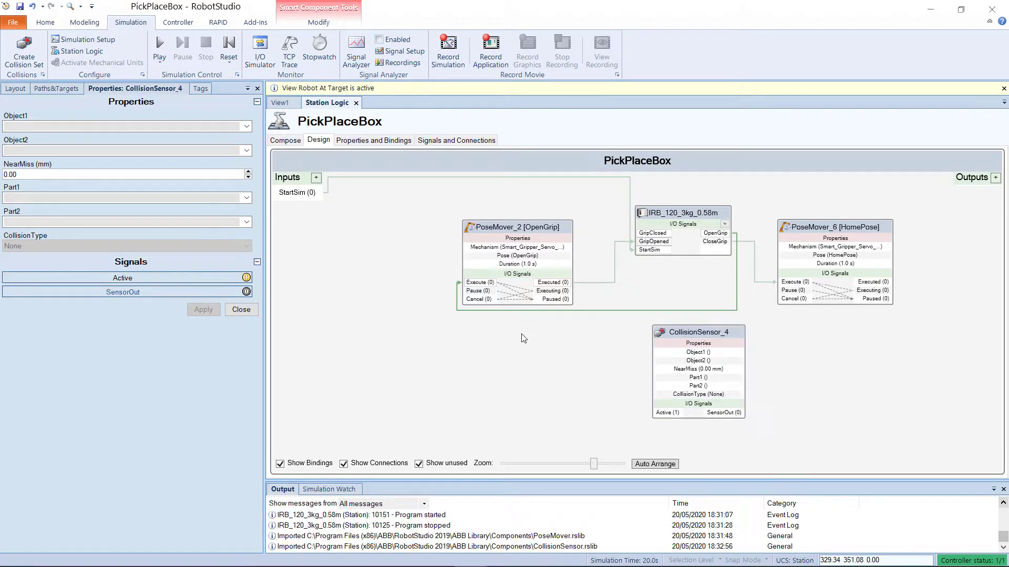
Step: Add an Attacher smart component and place it beside the CollisionSensor block
right_click(523, 336)
mouse_move(651, 440)
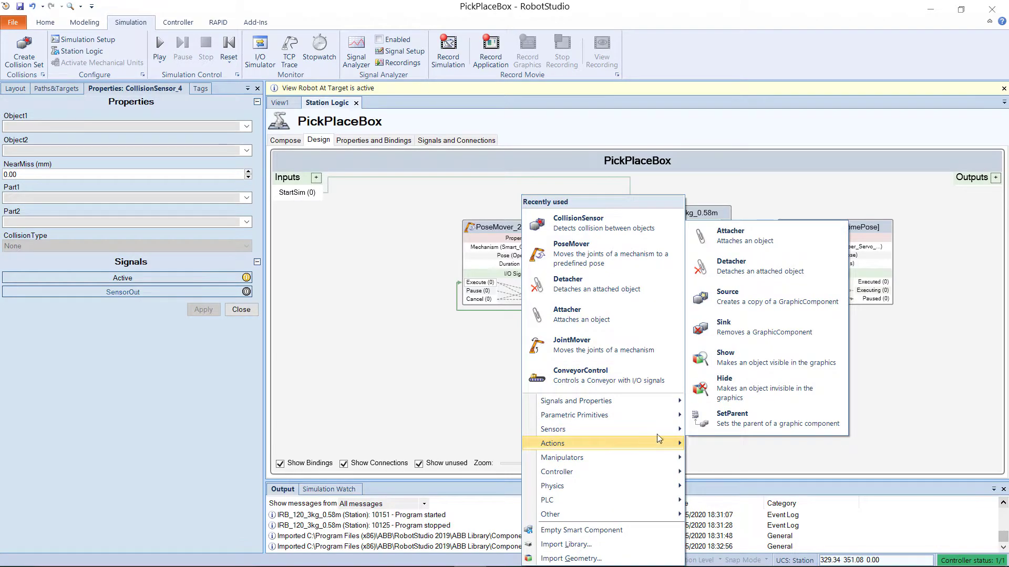
left_click(739, 241)
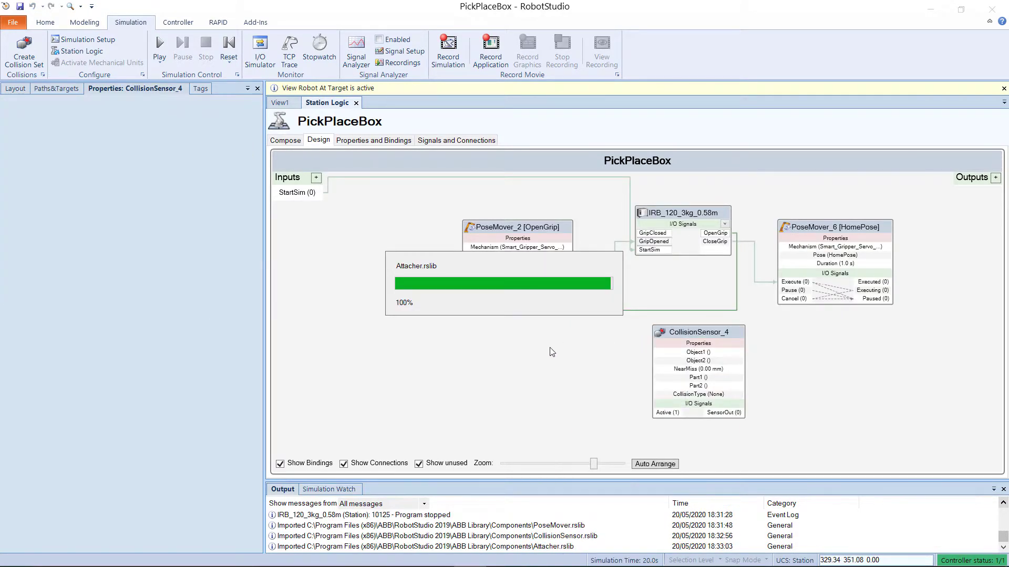
left_click_drag(353, 185, 591, 345)
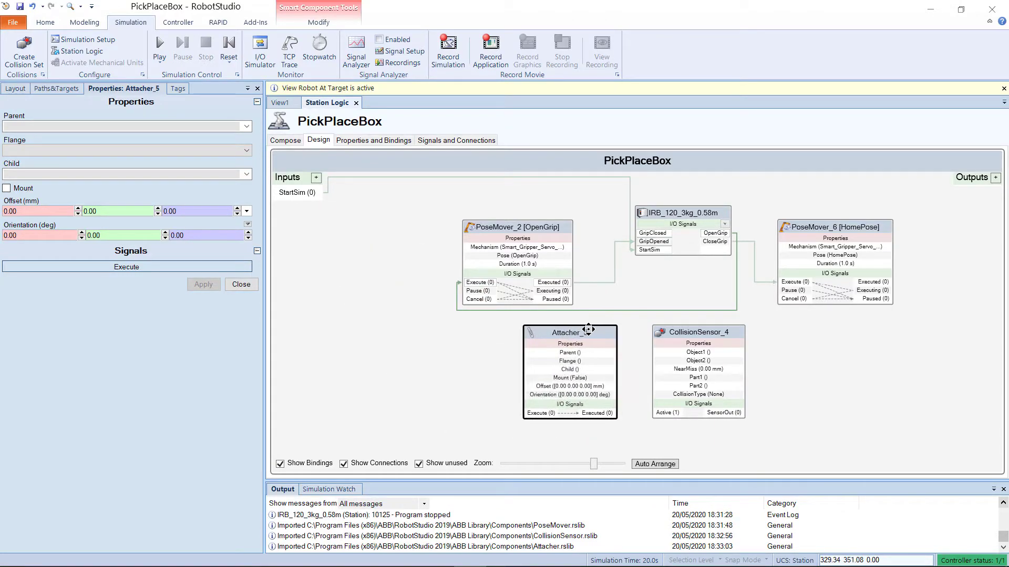
scroll(720, 247, "down", 2)
scroll(710, 256, "up", 3)
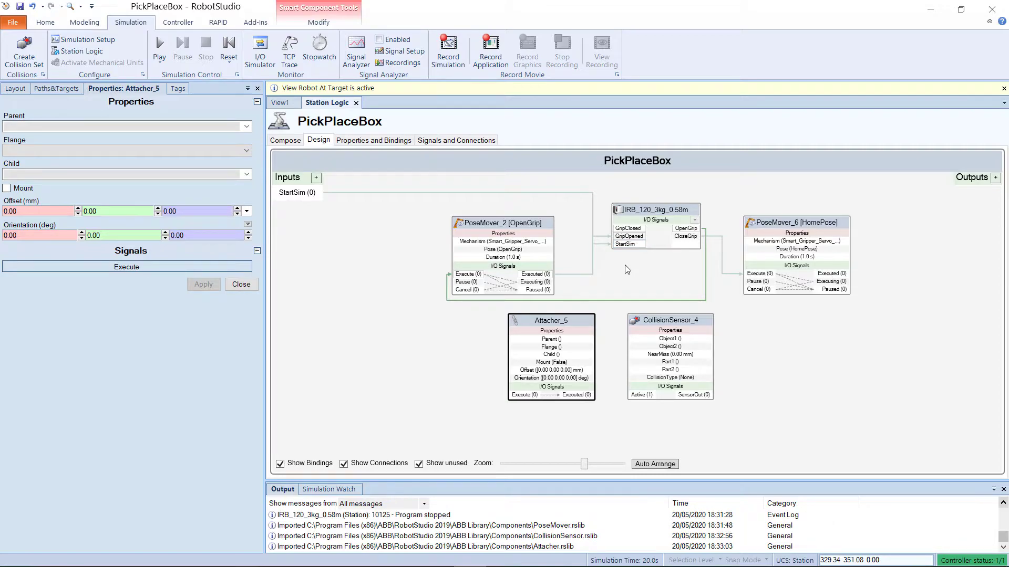
scroll(627, 270, "up", 1)
scroll(627, 270, "down", 1)
scroll(626, 270, "up", 2)
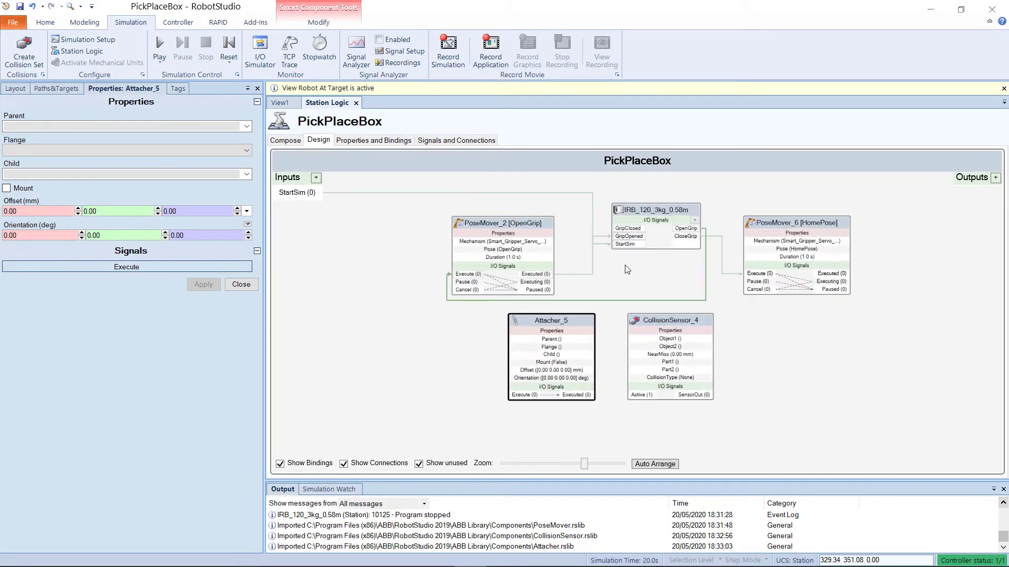
scroll(627, 270, "down", 2)
scroll(627, 269, "up", 2)
scroll(627, 270, "down", 1)
scroll(717, 289, "up", 1)
scroll(725, 293, "down", 1)
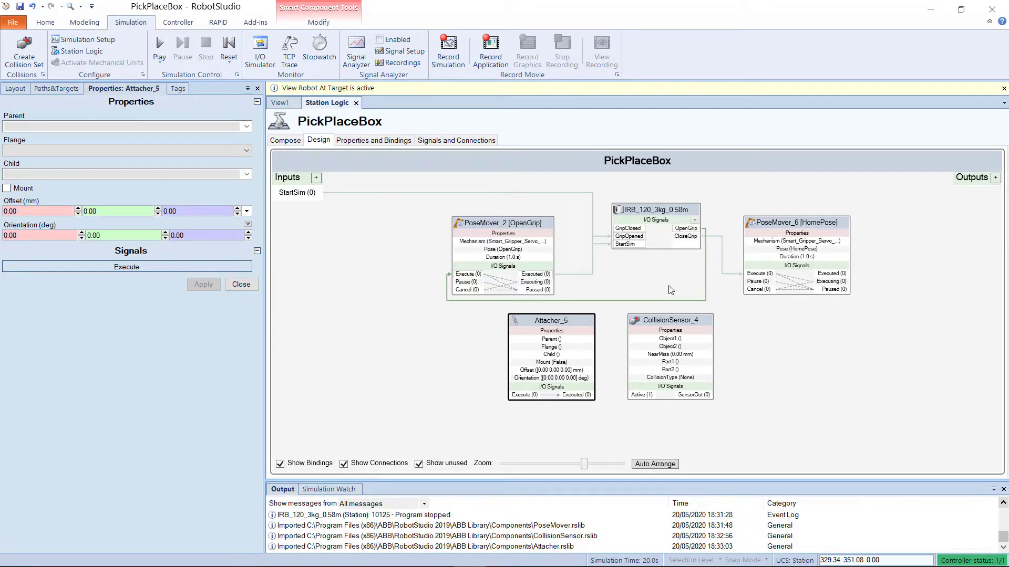
left_click(728, 312)
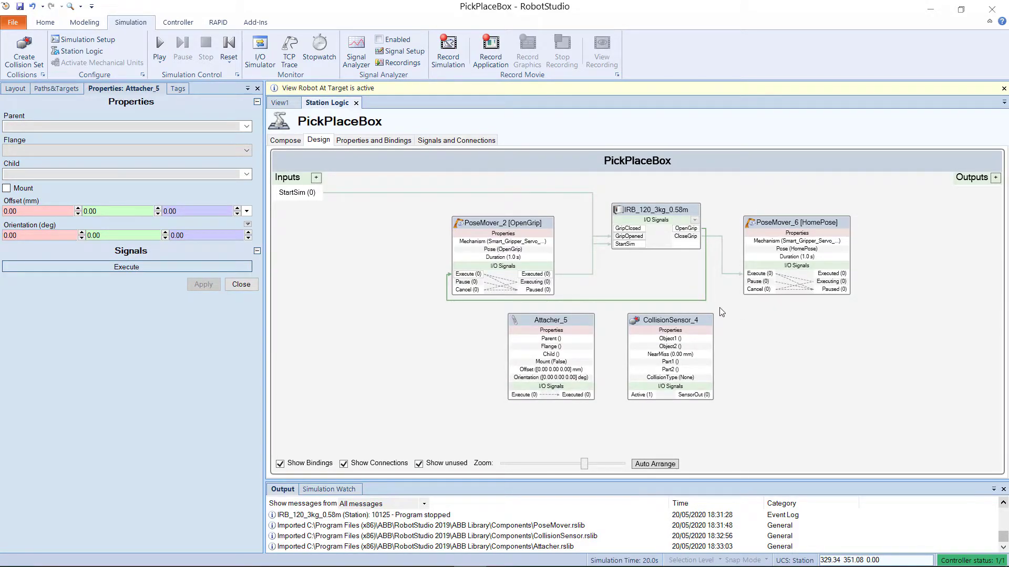
scroll(689, 307, "up", 1)
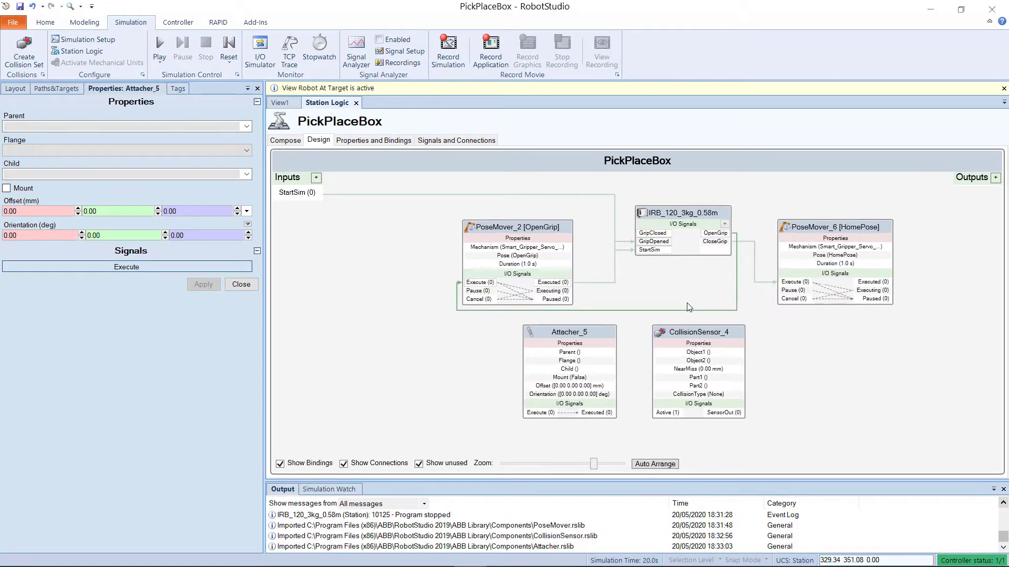
Step: Configure CollisionSensor_4 with Object1 Smart_Gripper_Servo_Fingers and Object2 Box, and apply
left_click(689, 335)
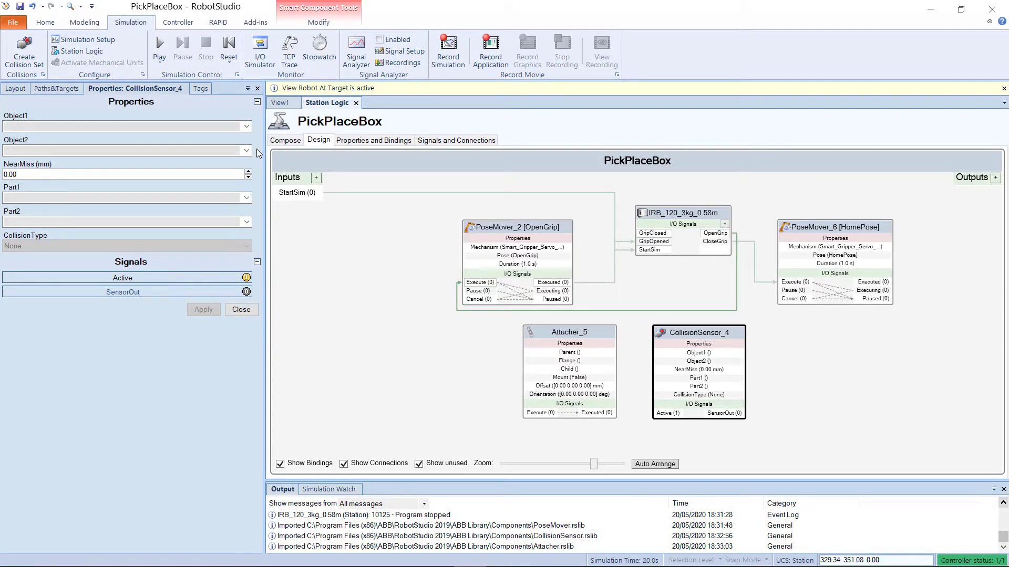
left_click(246, 126)
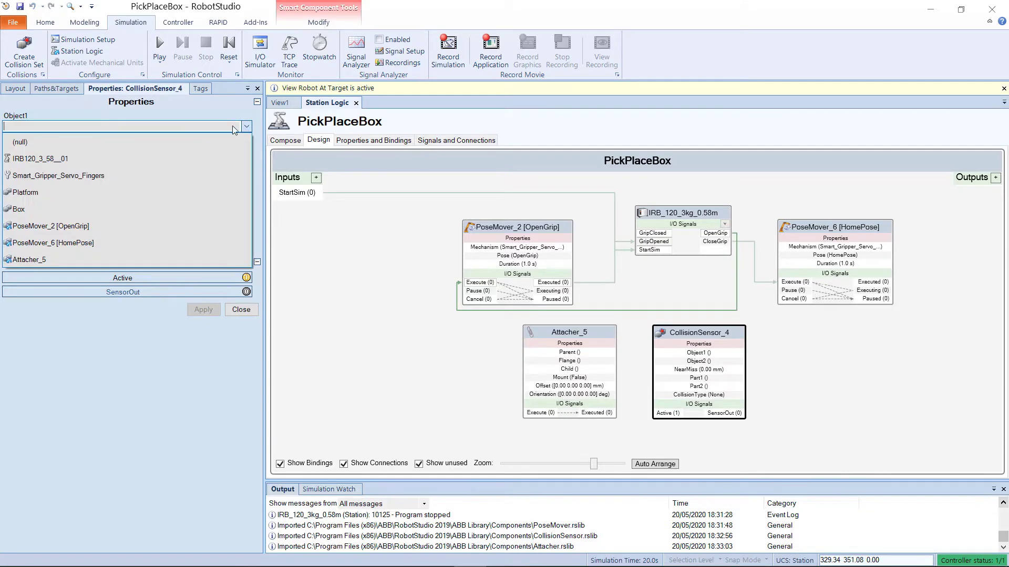
left_click(207, 170)
left_click(246, 150)
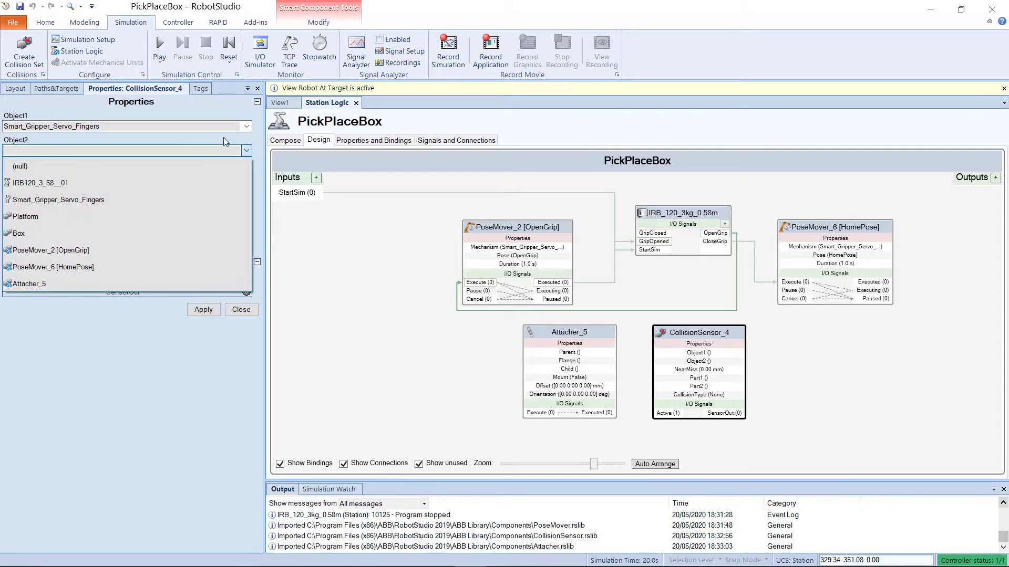
left_click(165, 234)
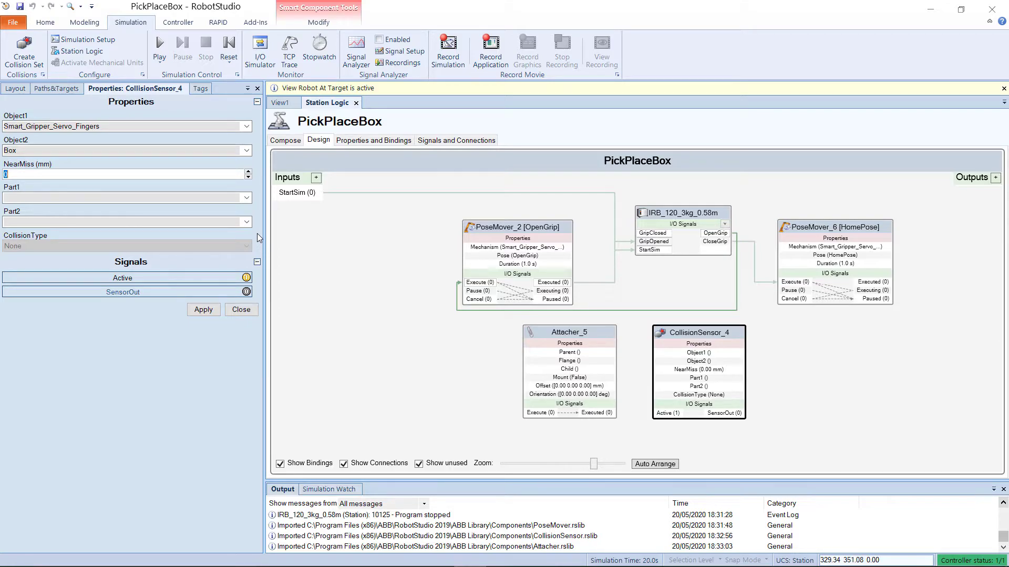
left_click(185, 174)
left_click(203, 309)
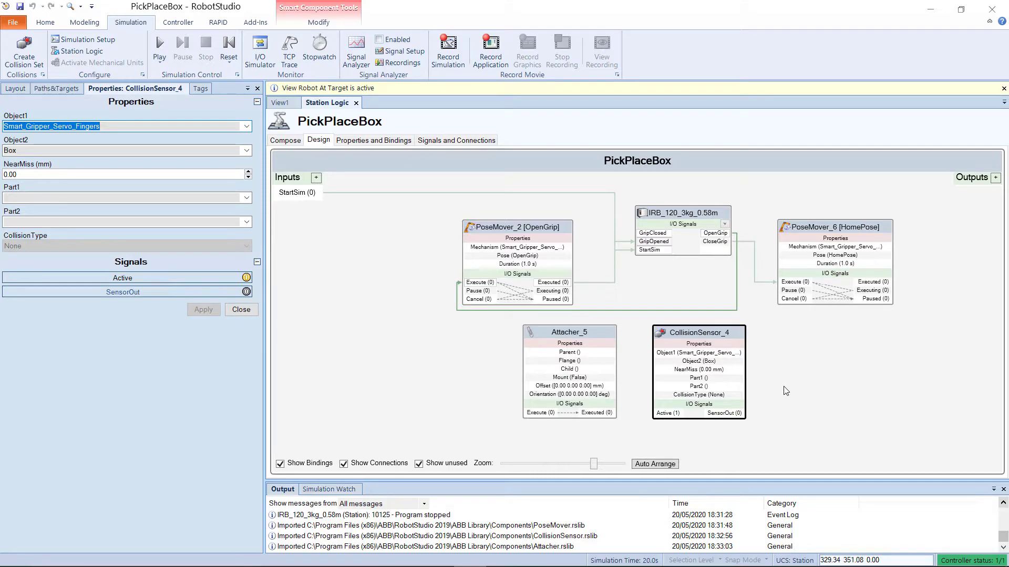
Step: Connect CollisionSensor_4's SensorOut output to a signal input of PoseMover_6
left_click(807, 391)
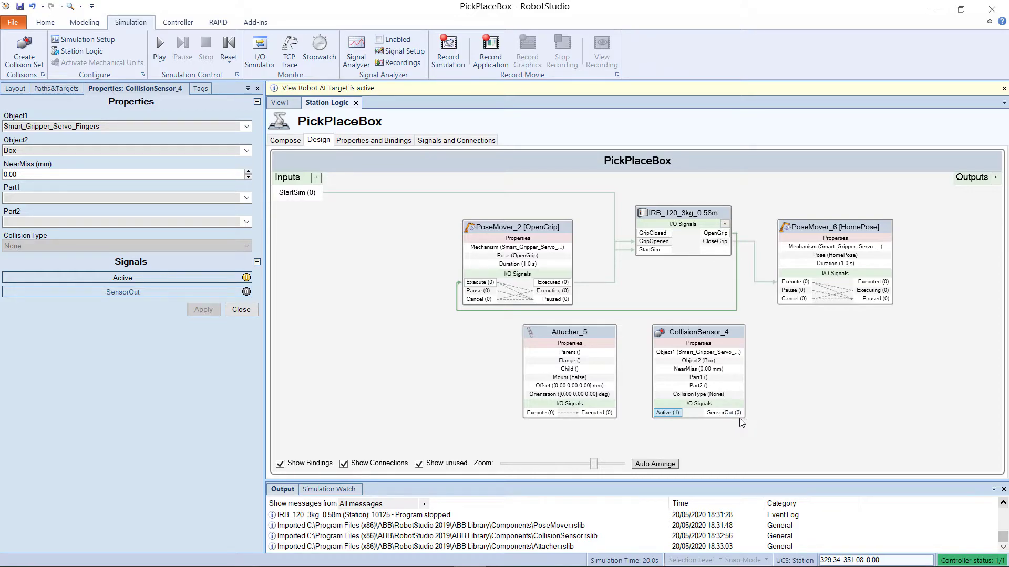
left_click_drag(741, 419, 796, 298)
Step: Bind Attacher_5's Parent and Child to CollisionSensor_4's objects, giving parent Smart_Gripper_Servo_Fingers, flange Servo and child Box
left_click(578, 333)
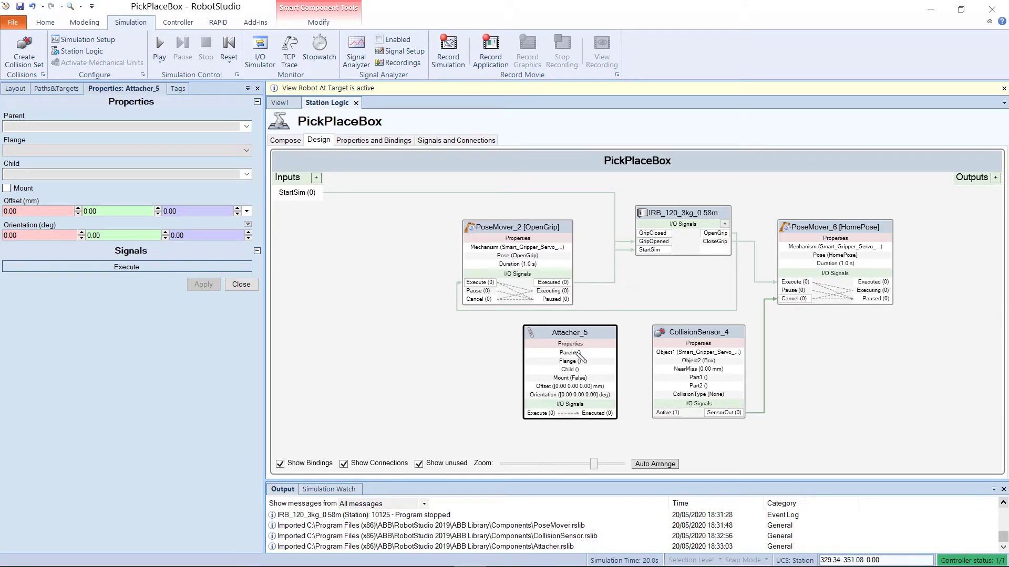
left_click(628, 365)
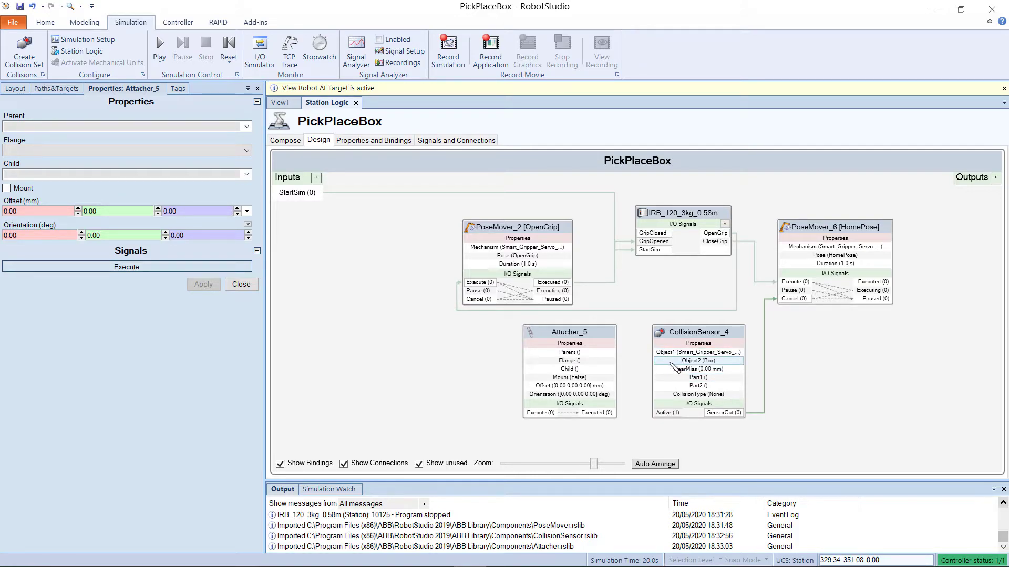
mouse_move(669, 361)
left_mouse_down()
mouse_move(613, 351)
mouse_move(628, 363)
mouse_move(604, 369)
left_mouse_up()
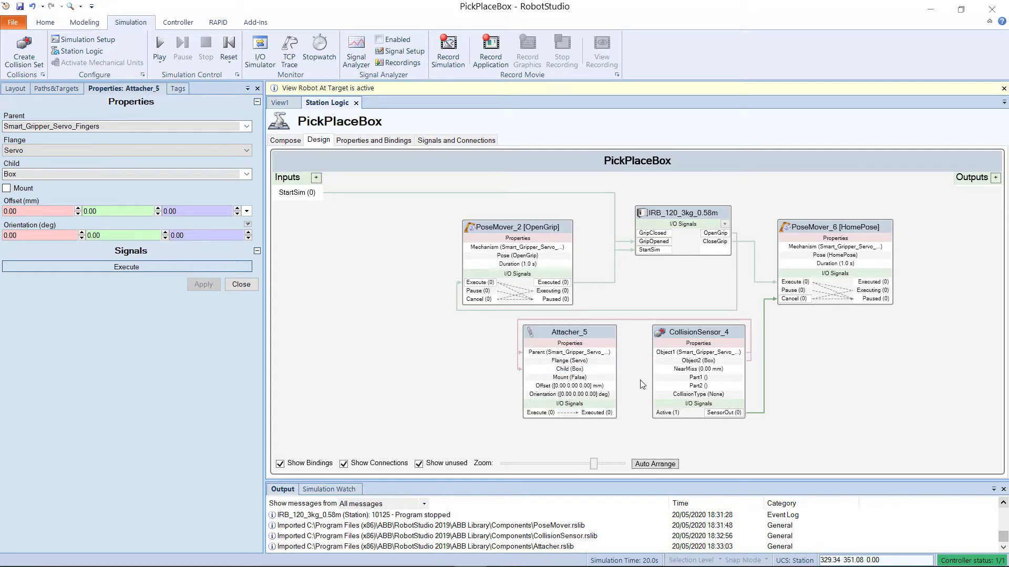
Step: Connect CollisionSensor_4's SensorOut to Attacher_5's Execute, and Attacher_5's Executed to the controller's GripClosed input
left_click(571, 337)
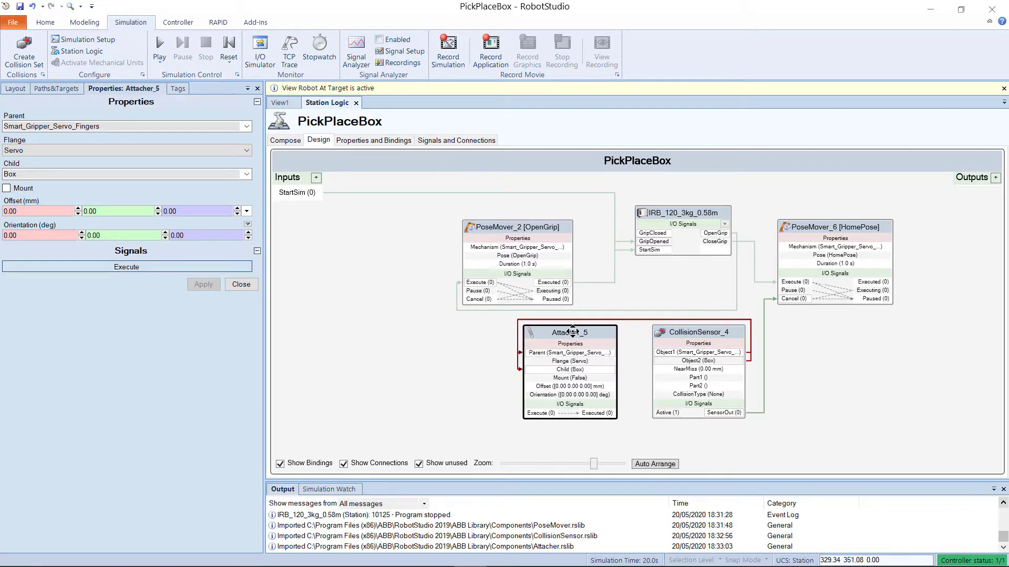
left_click(638, 357)
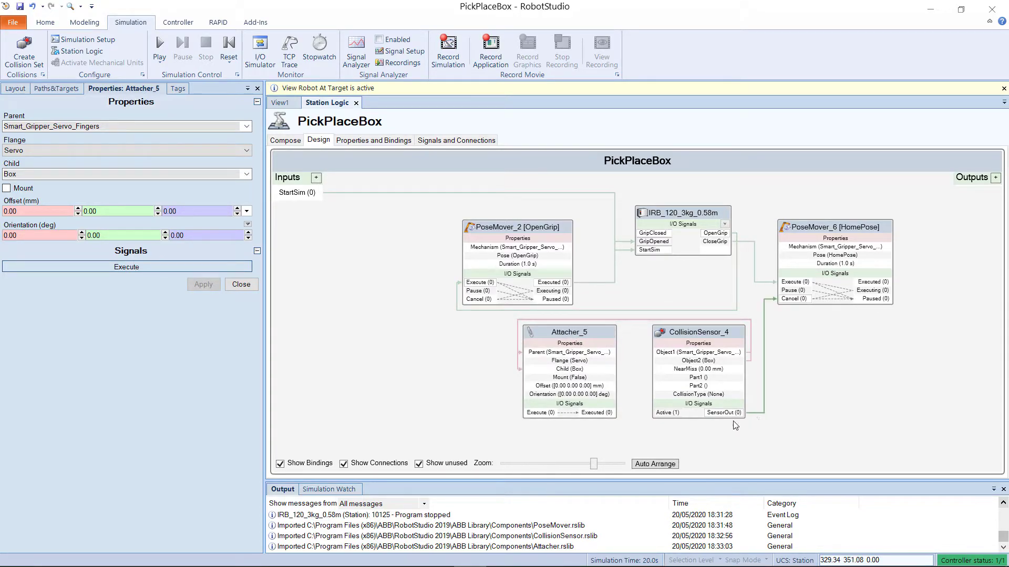
left_click_drag(731, 413, 542, 418)
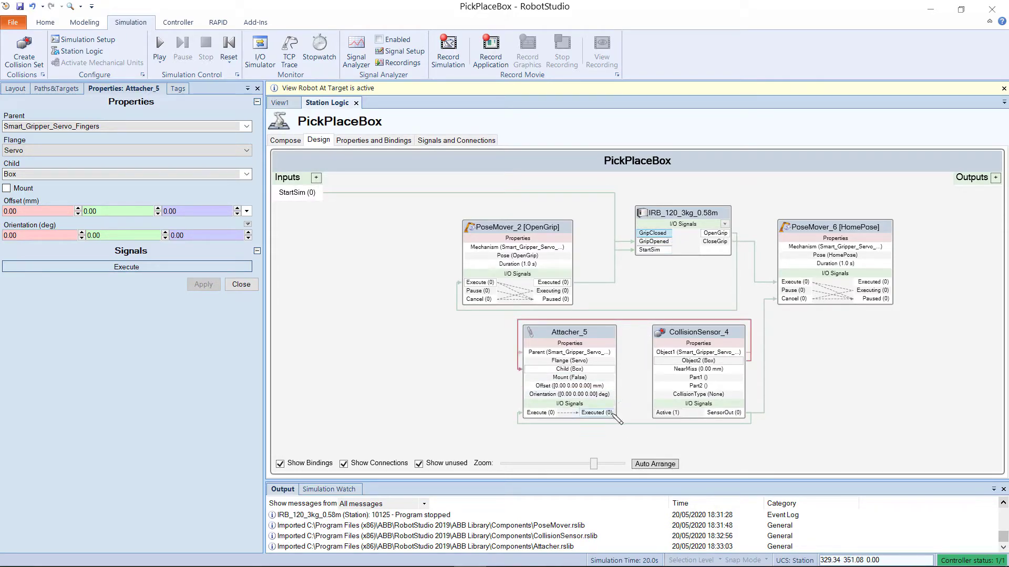
mouse_move(611, 414)
left_mouse_down()
mouse_move(648, 368)
mouse_move(619, 256)
mouse_move(624, 233)
mouse_move(651, 235)
left_mouse_up()
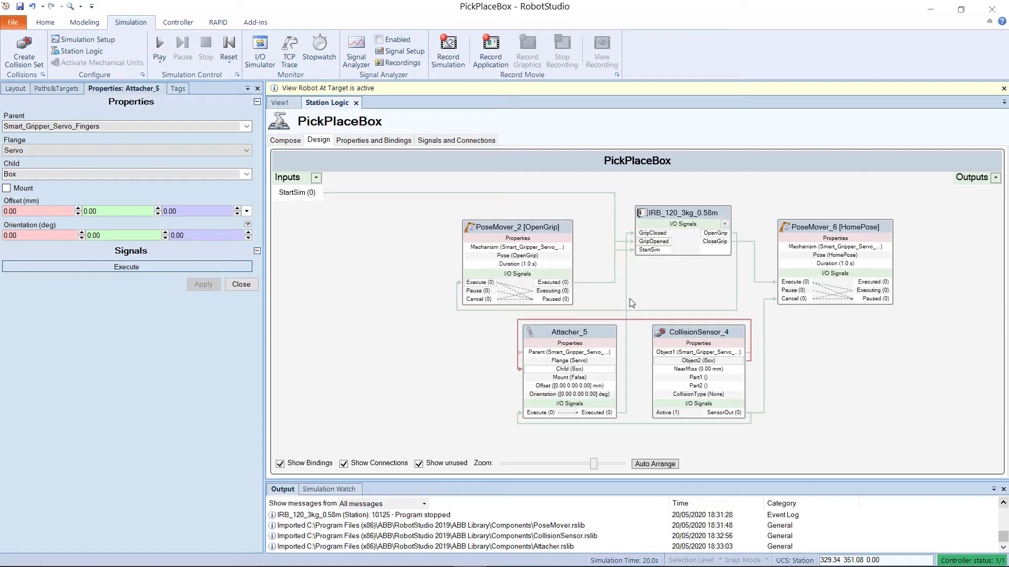
Step: Add a Detacher smart component to the station logic
right_click(381, 329)
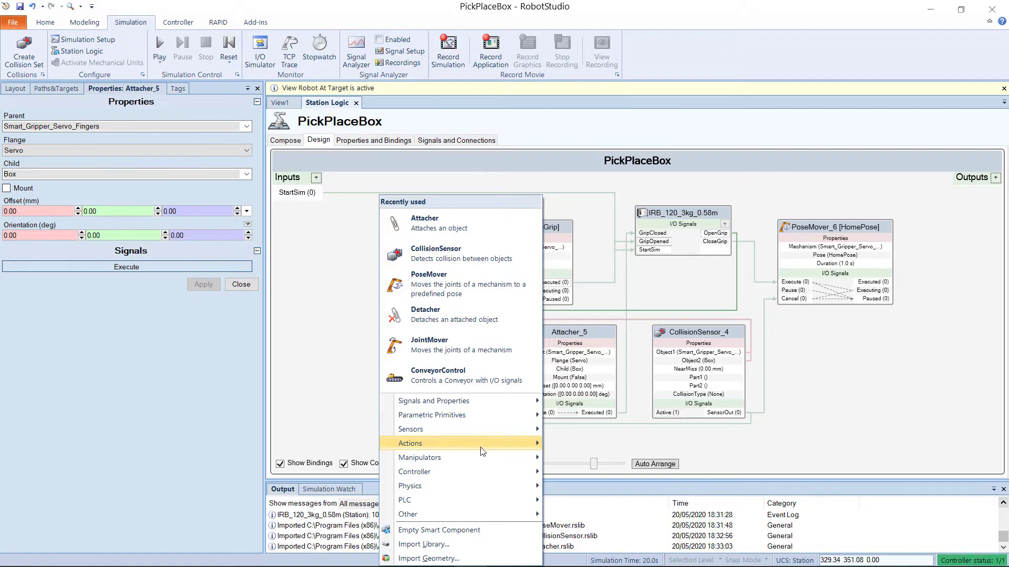
mouse_move(481, 448)
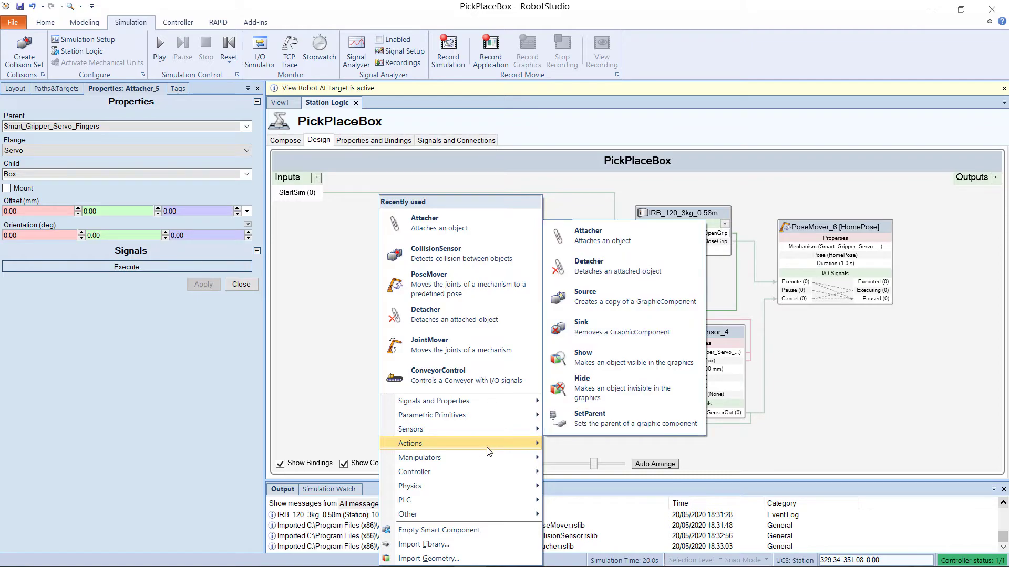
left_click(607, 276)
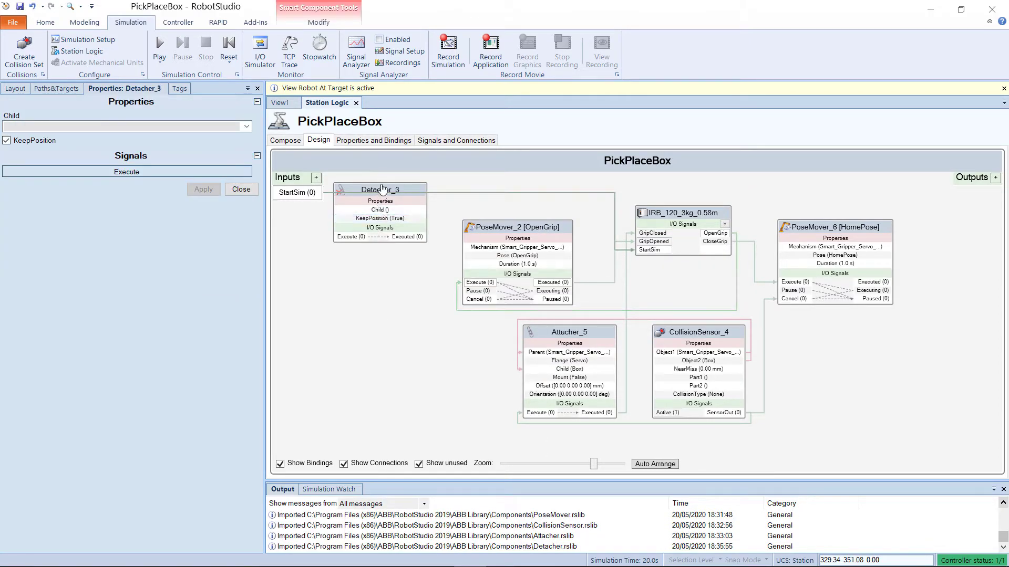
Step: Bind Detacher_3's Child to the Box object from Attacher_5
left_click_drag(383, 189, 421, 337)
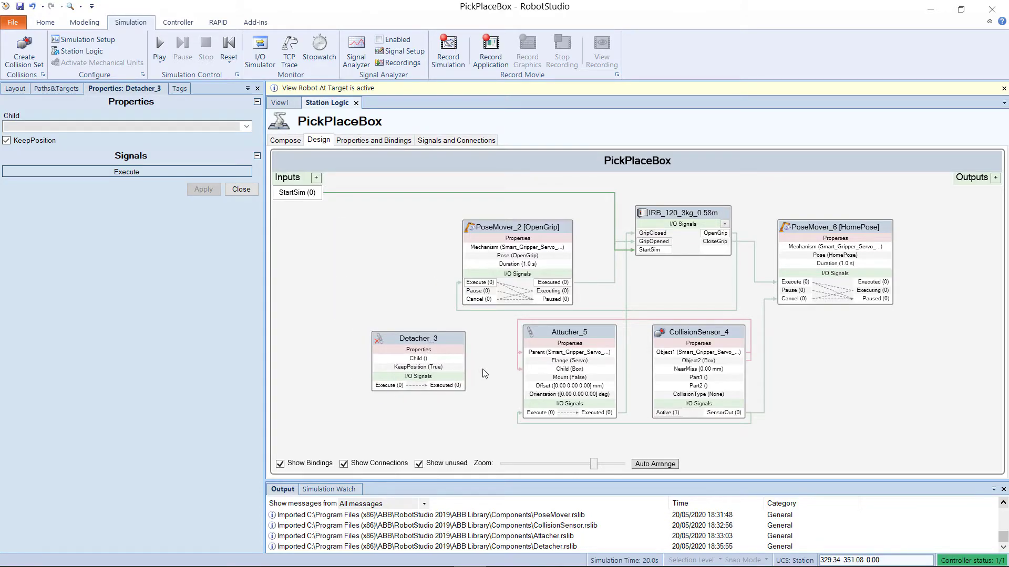
left_click_drag(570, 369, 461, 362)
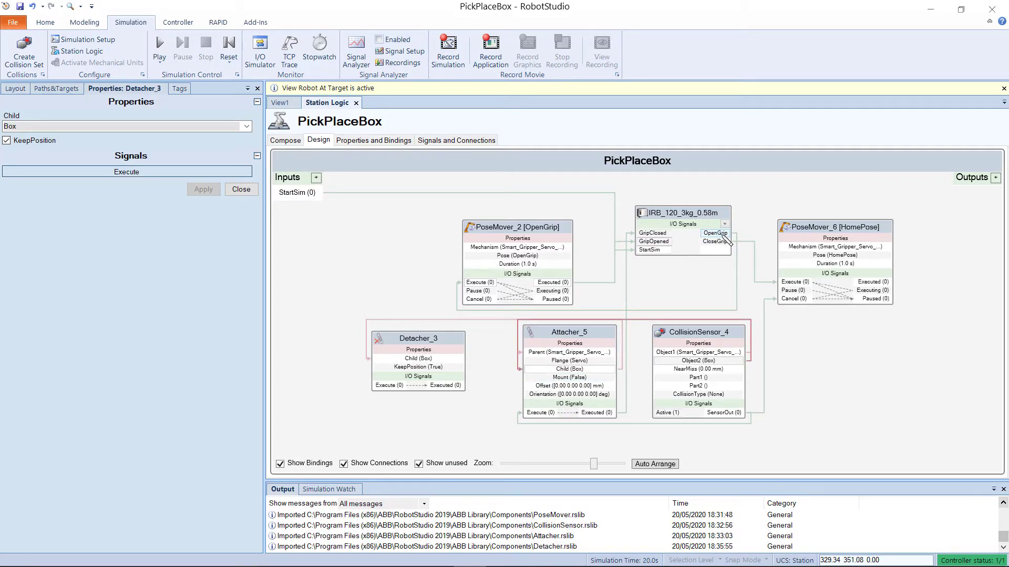
Step: Connect the controller's OpenGrip output to Detacher_3's Execute, and Detacher_3's Executed to PoseMover_2 [OpenGrip]'s Execute
left_click_drag(723, 232, 369, 386)
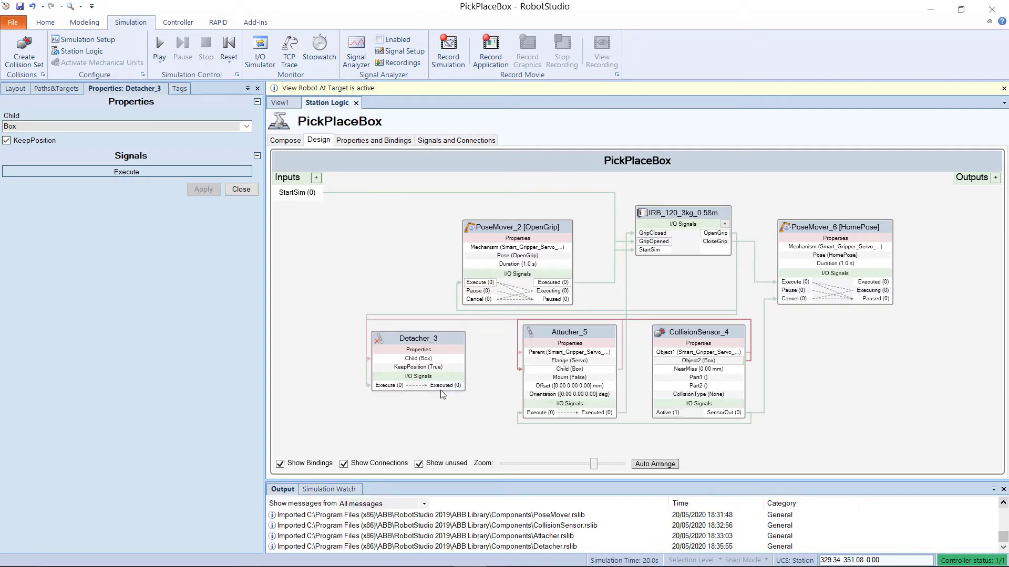
mouse_move(453, 388)
left_mouse_down()
mouse_move(474, 391)
mouse_move(491, 347)
mouse_move(421, 289)
mouse_move(463, 285)
left_mouse_up()
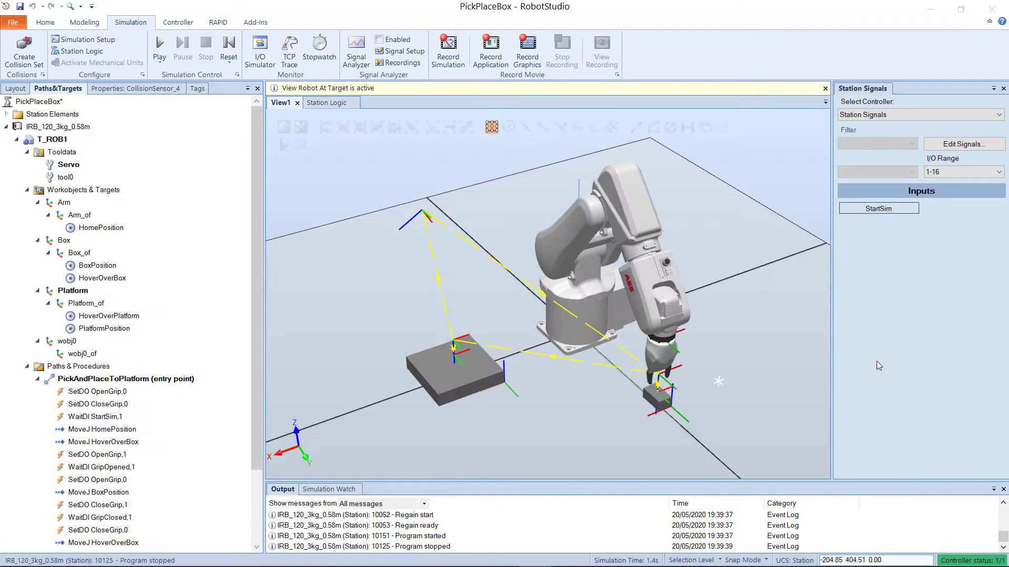
Step: Play the simulation and trigger the StartSim station signal to test the gripping
left_click(159, 46)
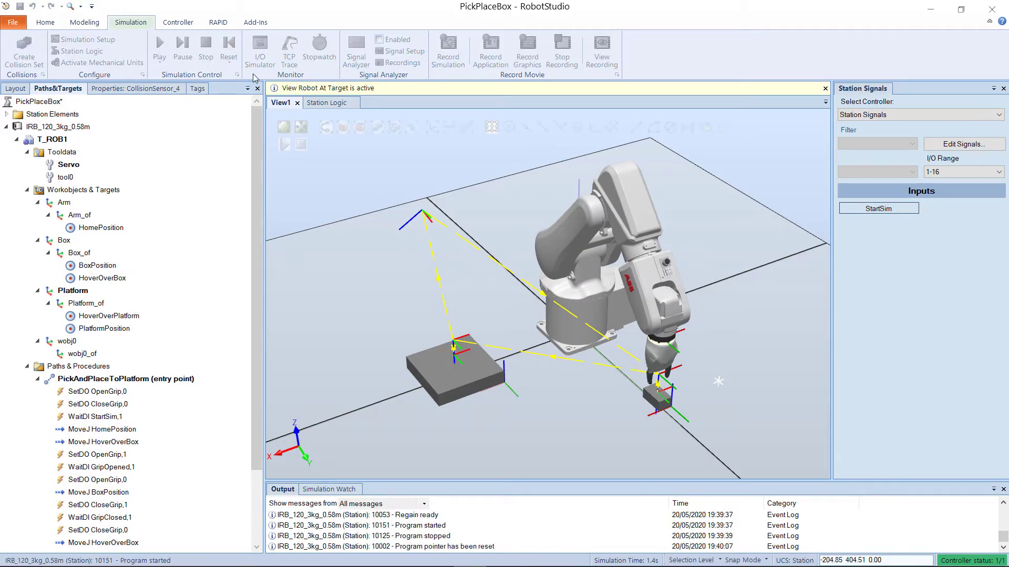
left_click(876, 209)
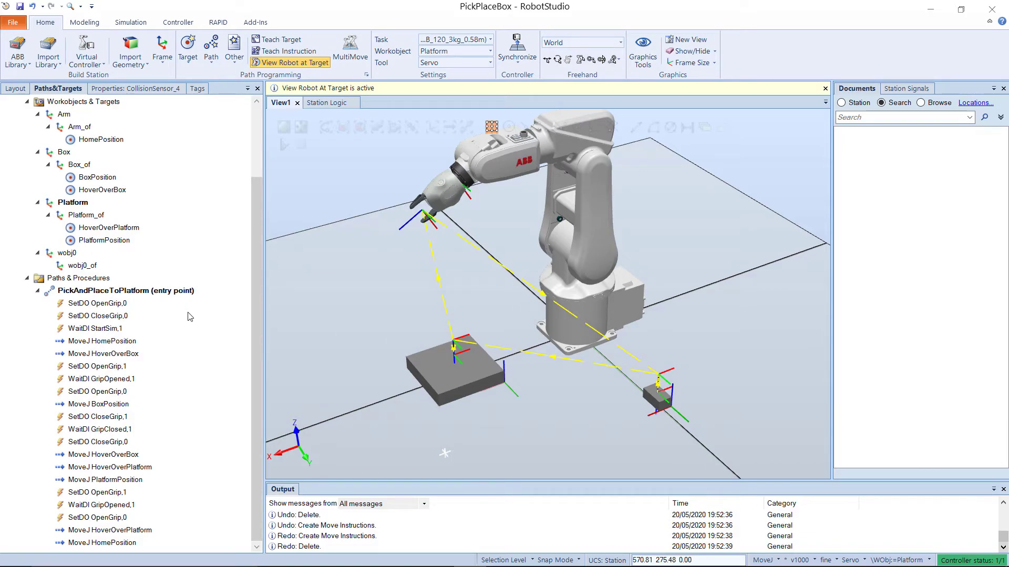
Step: Copy the PickAndPlaceToPlatform path and paste it into Paths & Procedures, creating new targets
right_click(160, 293)
left_click(200, 322)
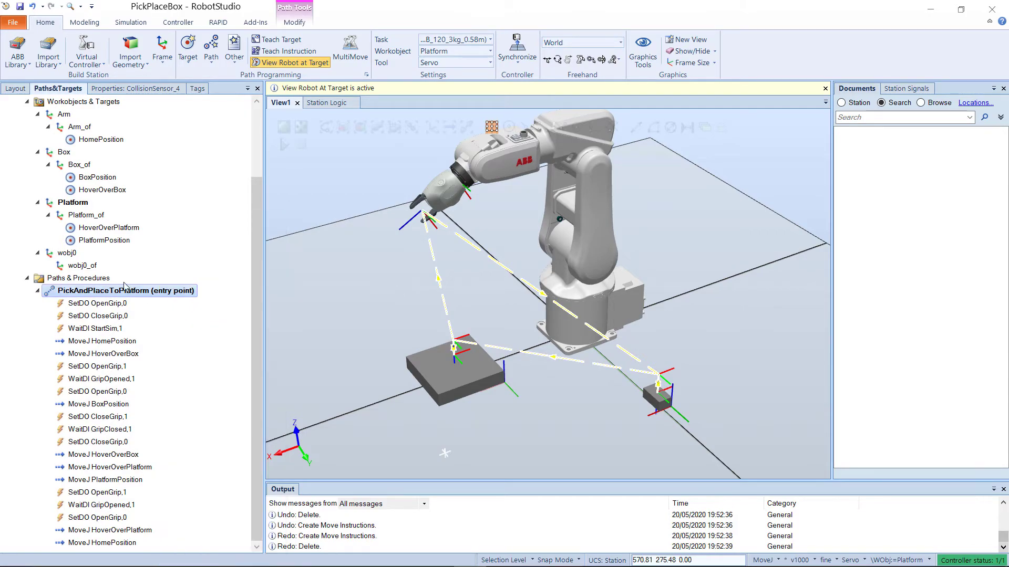
right_click(94, 278)
left_click(131, 281)
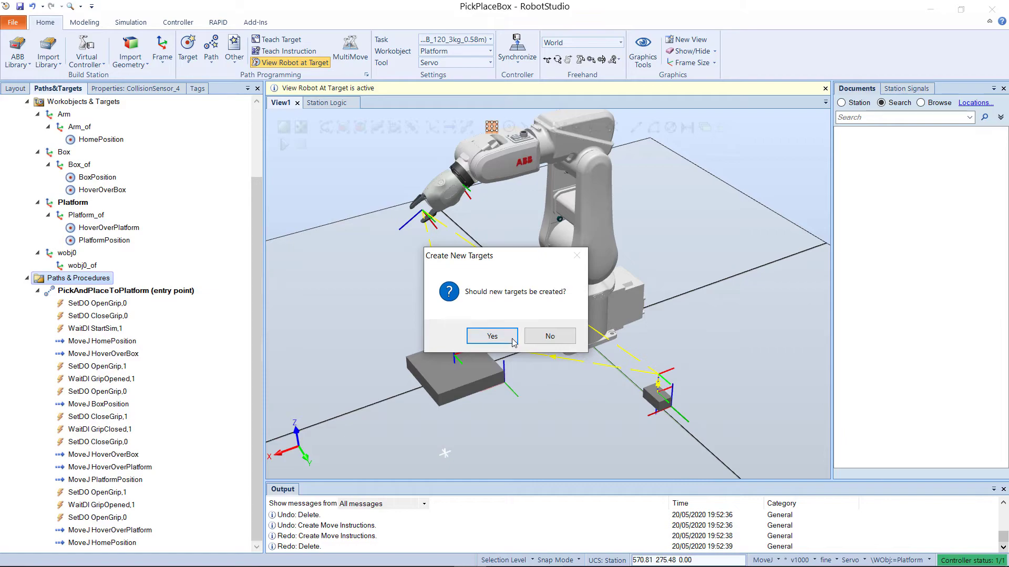
left_click(491, 336)
Step: Rename the copied path to PickAndPlaceFromPlatform
left_click(37, 354)
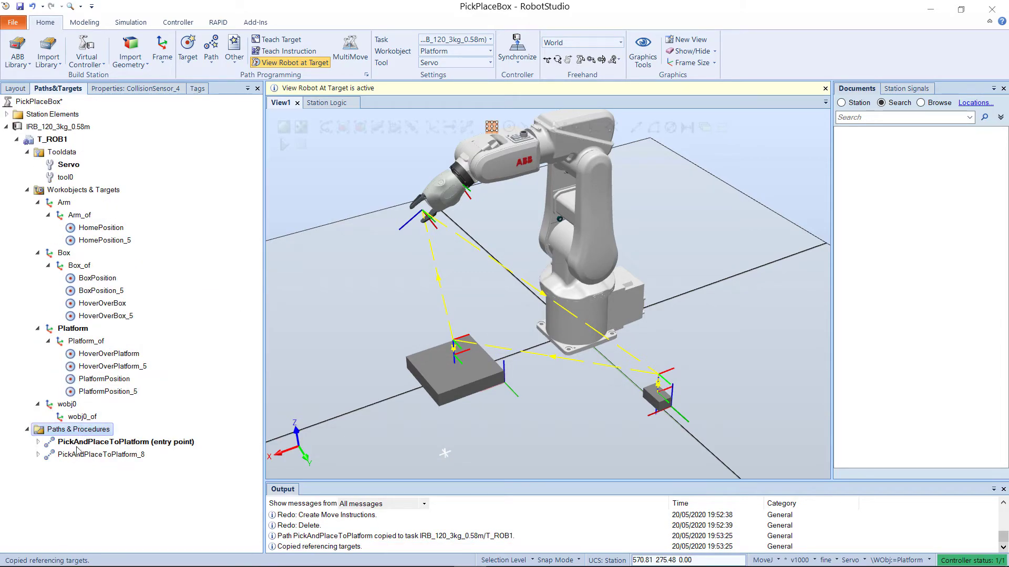
left_click(81, 454)
left_click(81, 454)
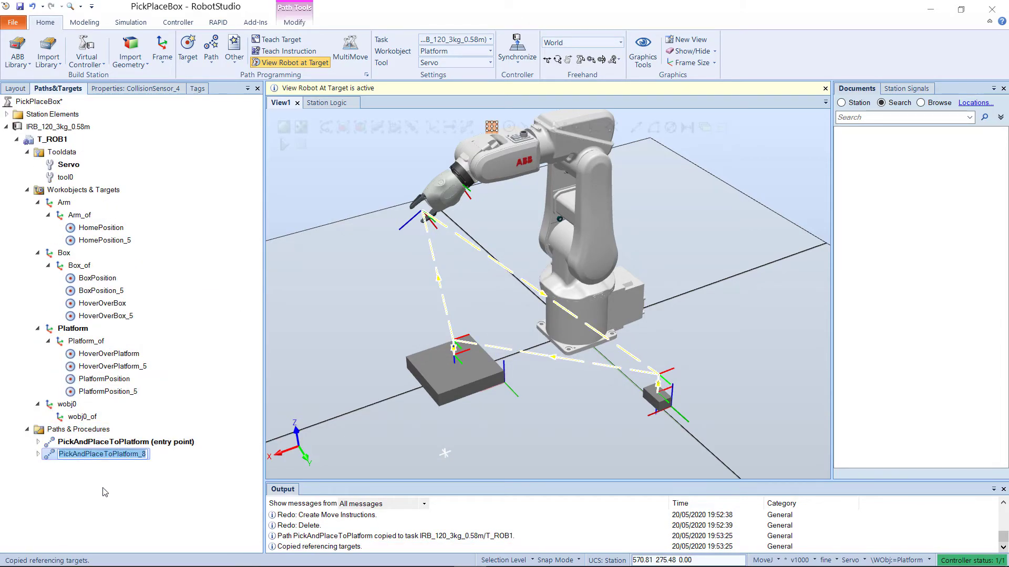
type("PickAndPlaceFromPlatform")
key("Return")
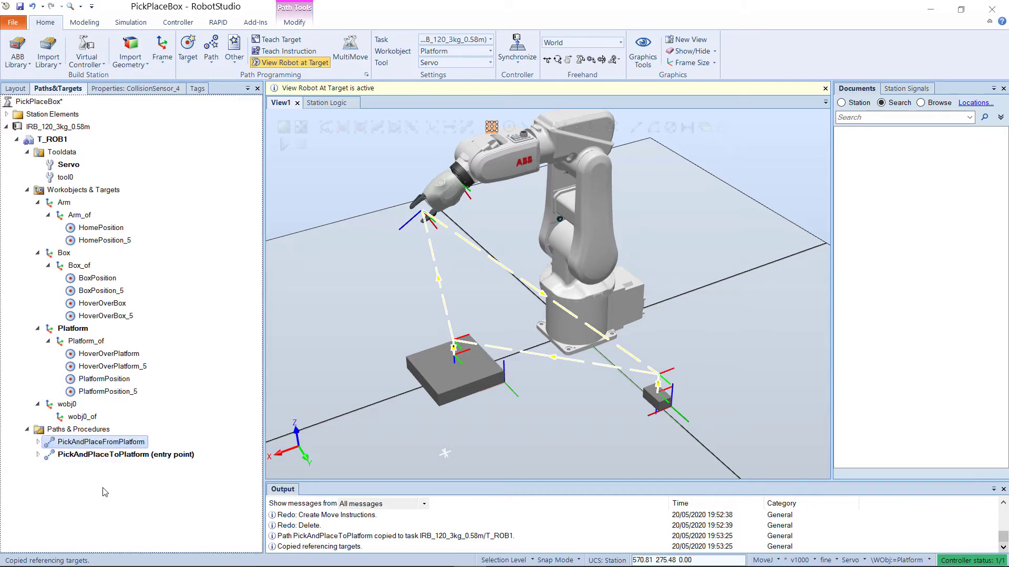
Step: In PickAndPlaceFromPlatform, move the MoveJ HoverOverPlatform_5 instruction to directly follow MoveJ HomePosition_5
left_click(38, 442)
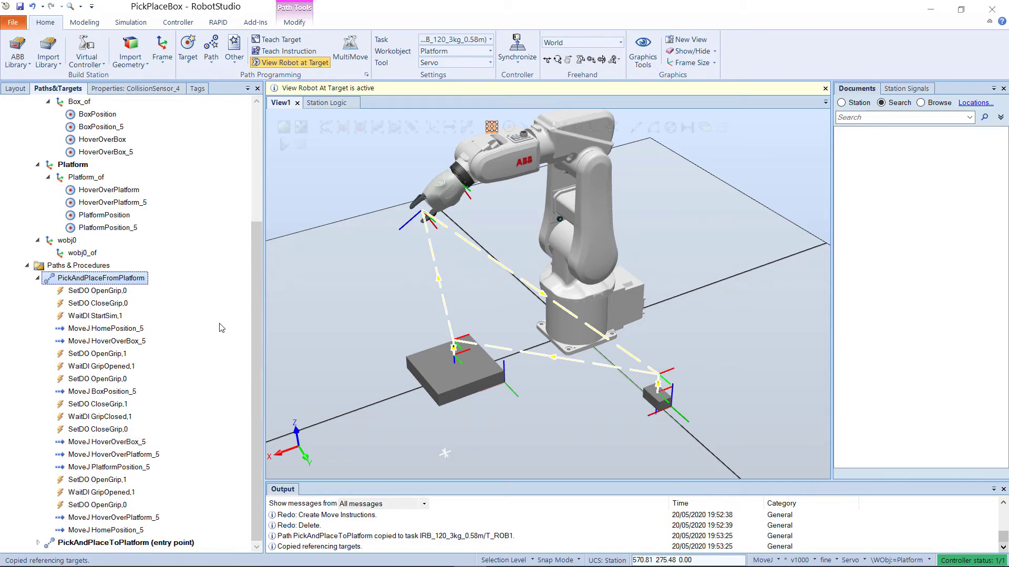
left_click(127, 331)
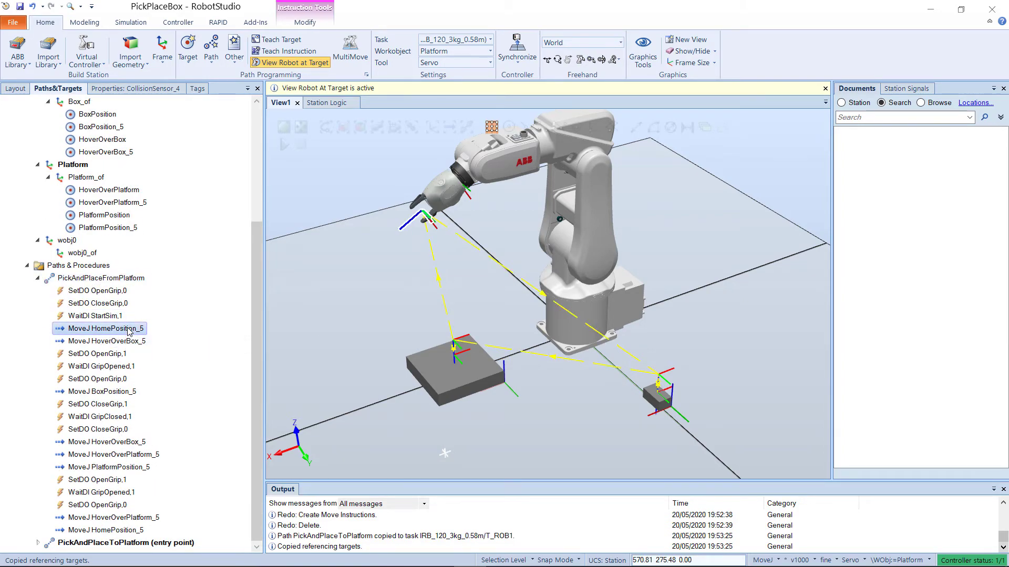
left_click(150, 518)
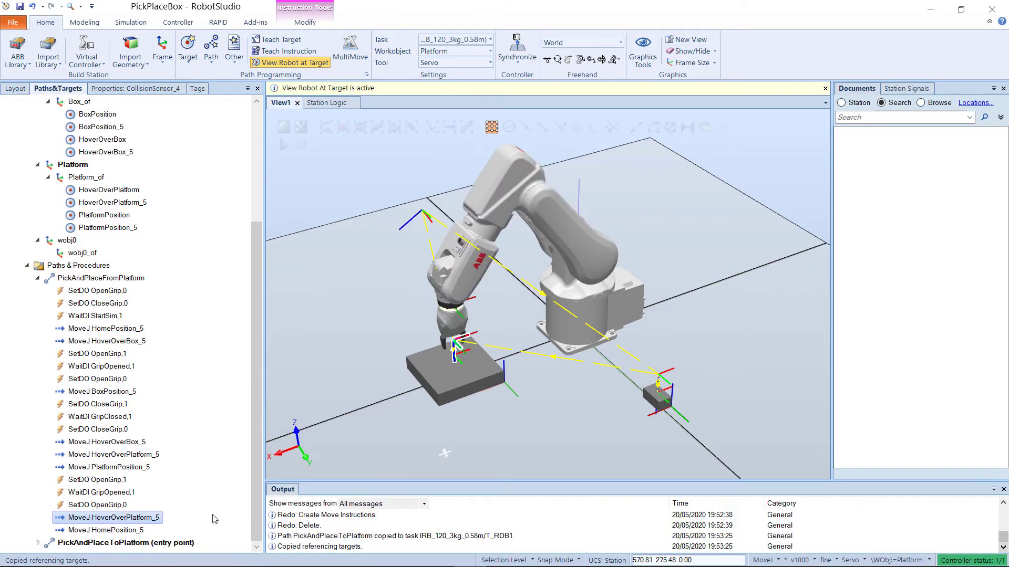
left_click_drag(122, 521, 137, 344)
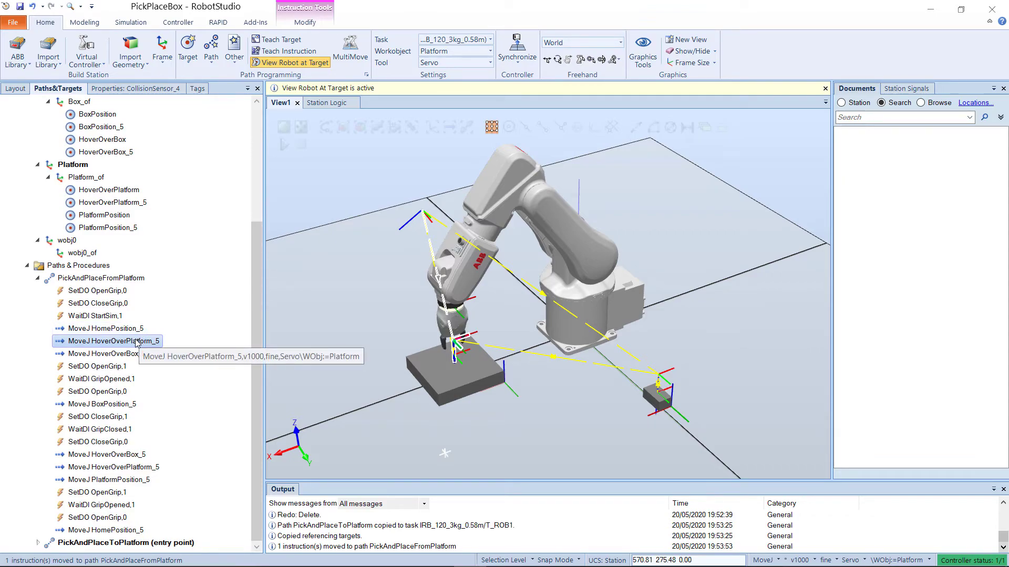
Step: Delete the first MoveJ HoverOverBox_5 instruction from the PickAndPlaceFromPlatform path
left_click(145, 355)
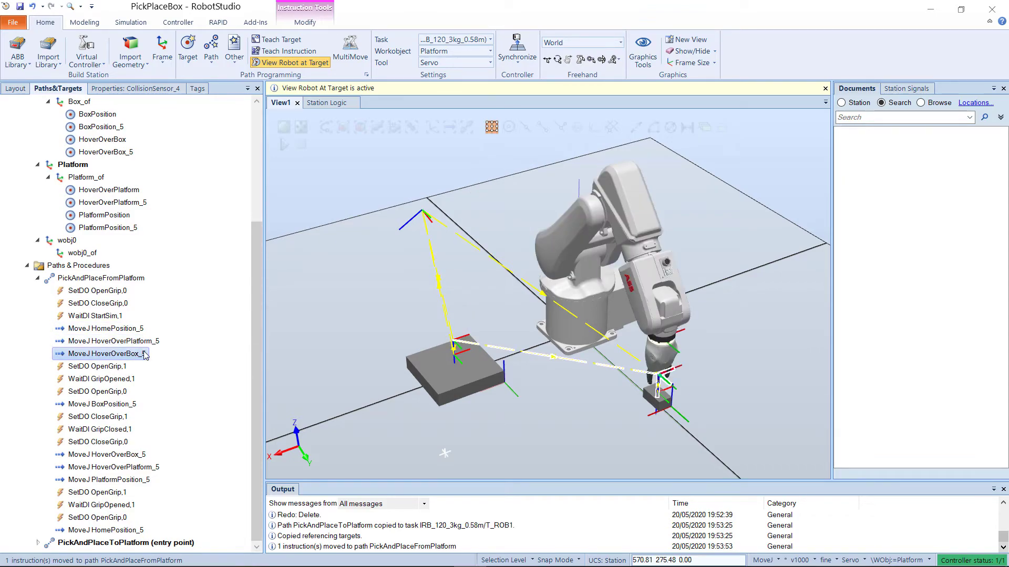
key("Delete")
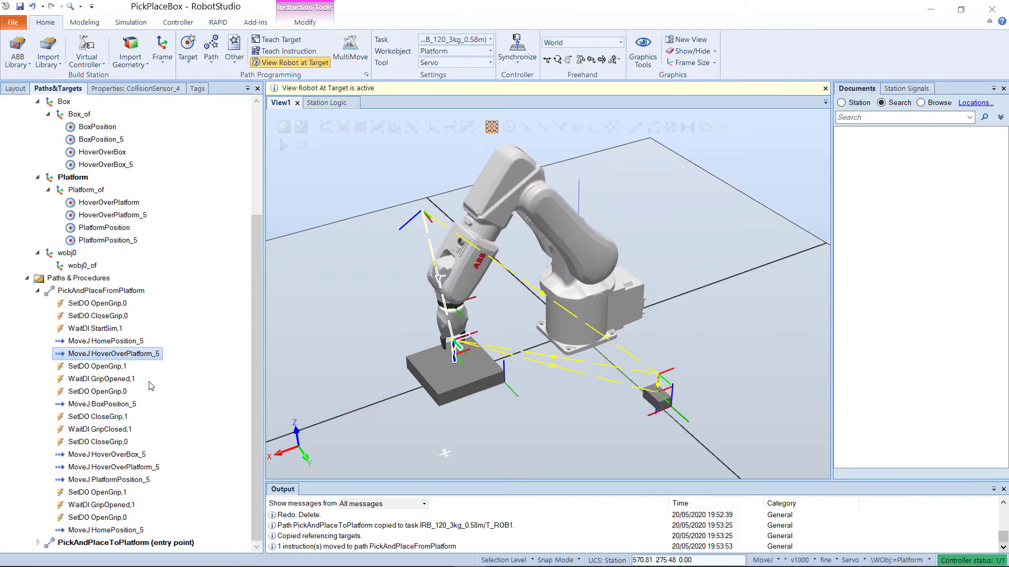
Step: Move the MoveJ PlatformPosition_5 instruction to follow SetDO OpenGrip,0
left_click(103, 367)
left_click(104, 380)
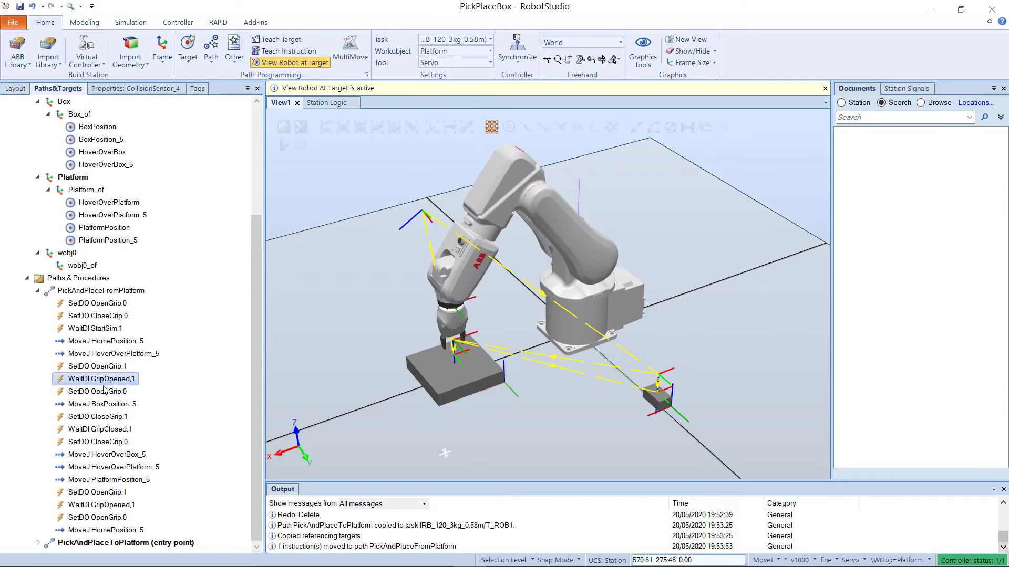
left_click(104, 391)
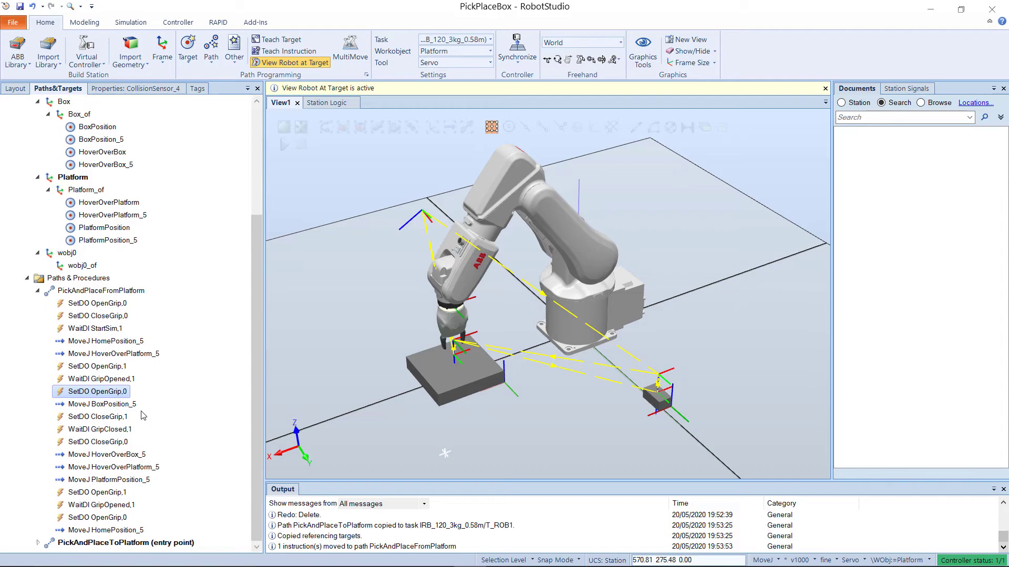
left_click(135, 480)
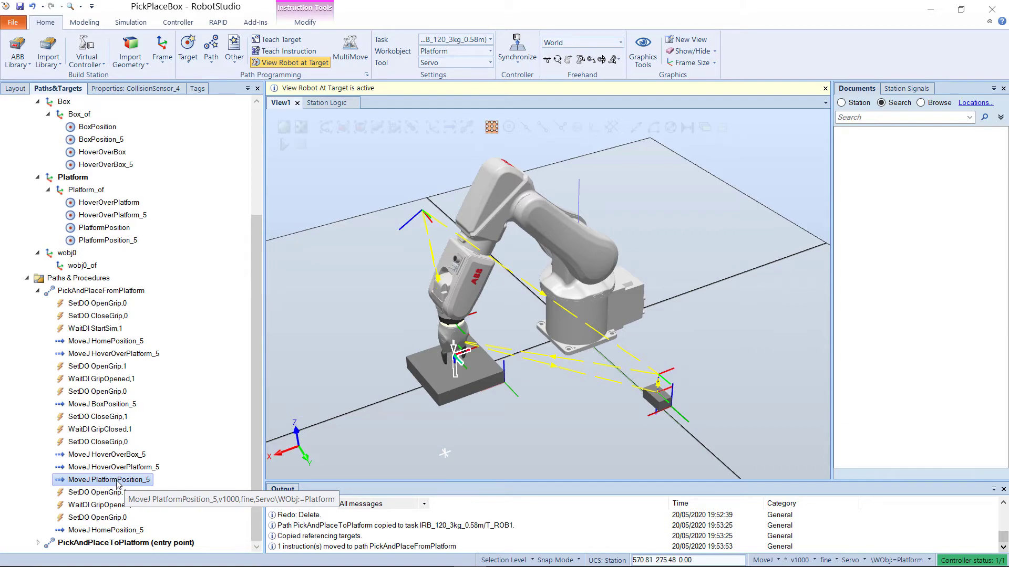
left_click_drag(118, 483, 122, 402)
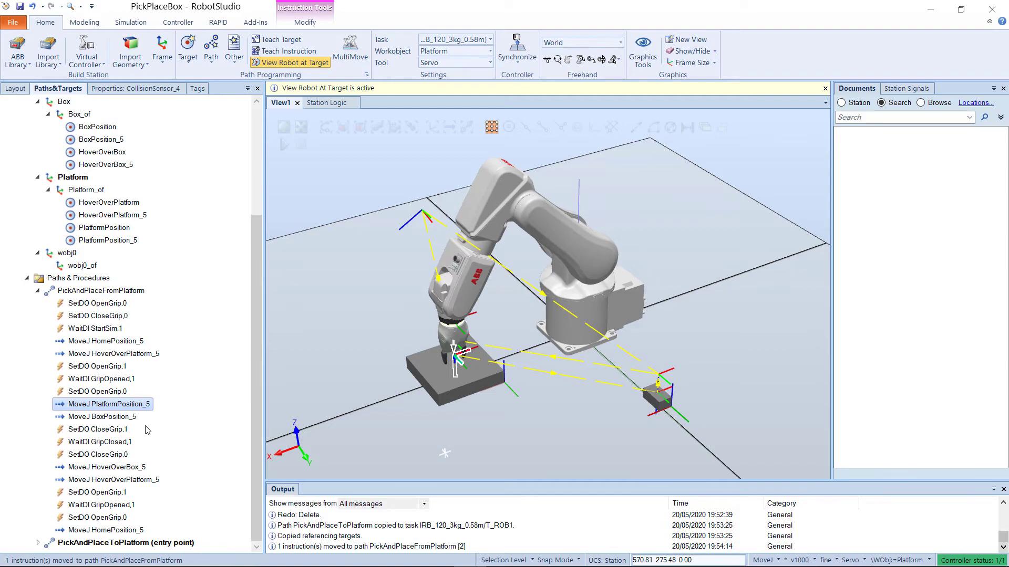
Step: Delete the MoveJ BoxPosition_5 instruction from the path
left_click(100, 416)
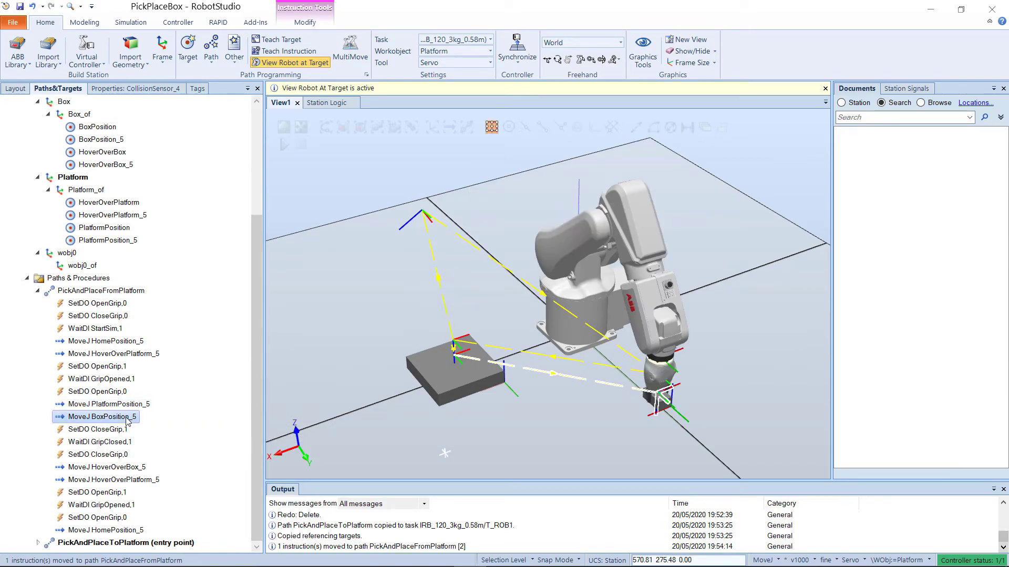
key("Delete")
Step: Move MoveJ HoverOverPlatform_5 above MoveJ HoverOverBox_5, right after SetDO CloseGrip,0
left_click(122, 418)
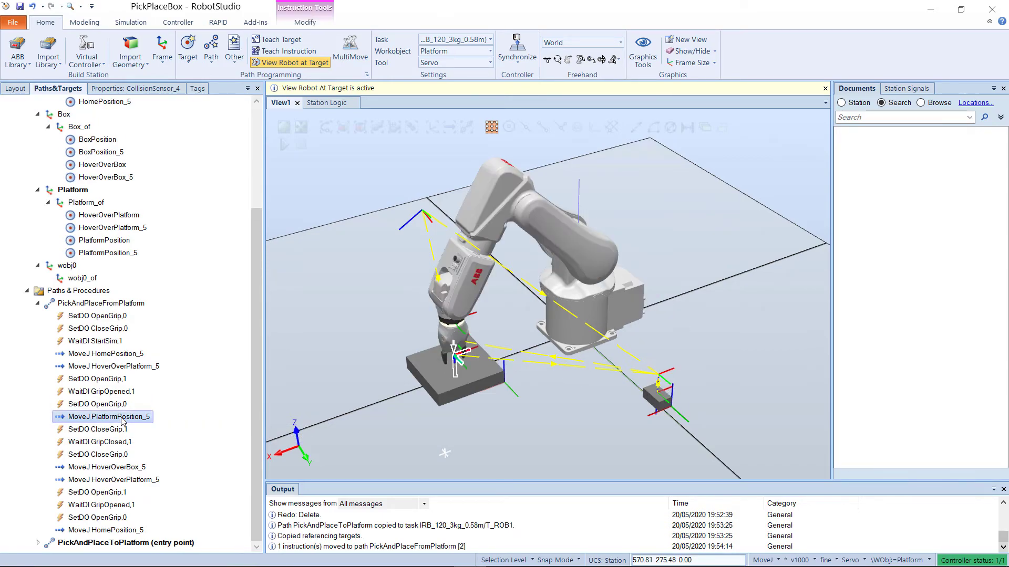
left_click(120, 432)
left_click(120, 442)
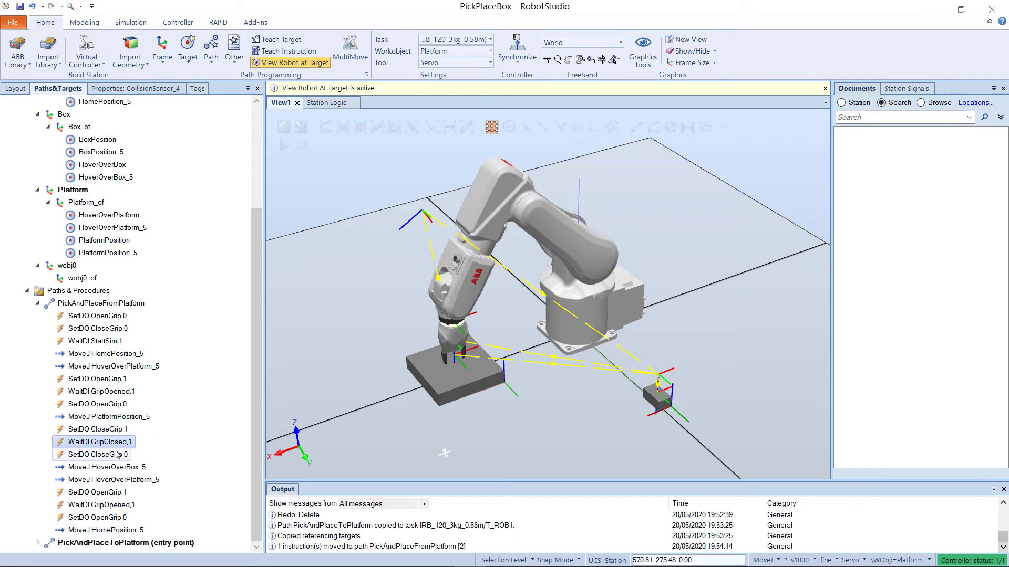
left_click(116, 455)
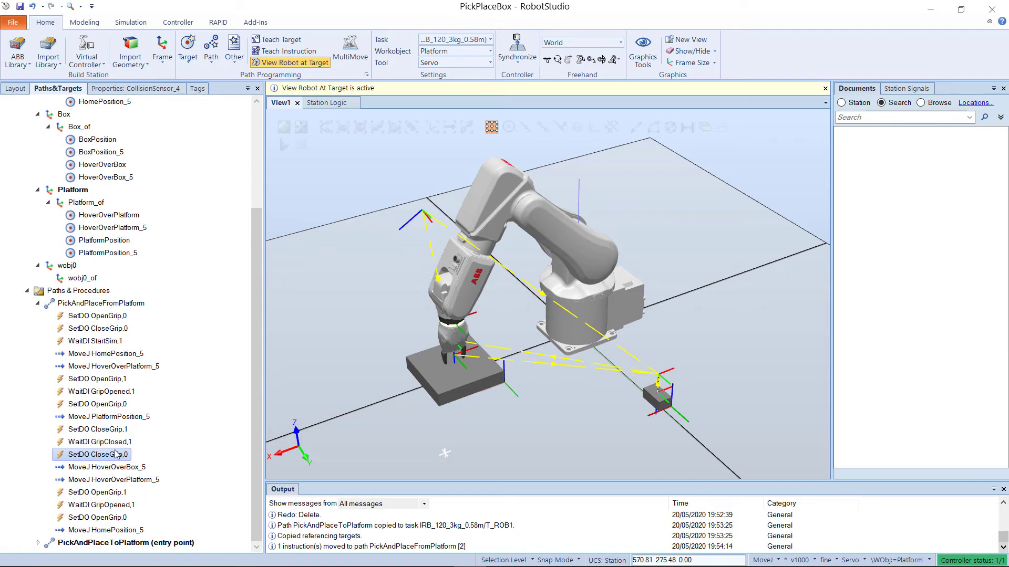
left_click(137, 480)
left_click(126, 471)
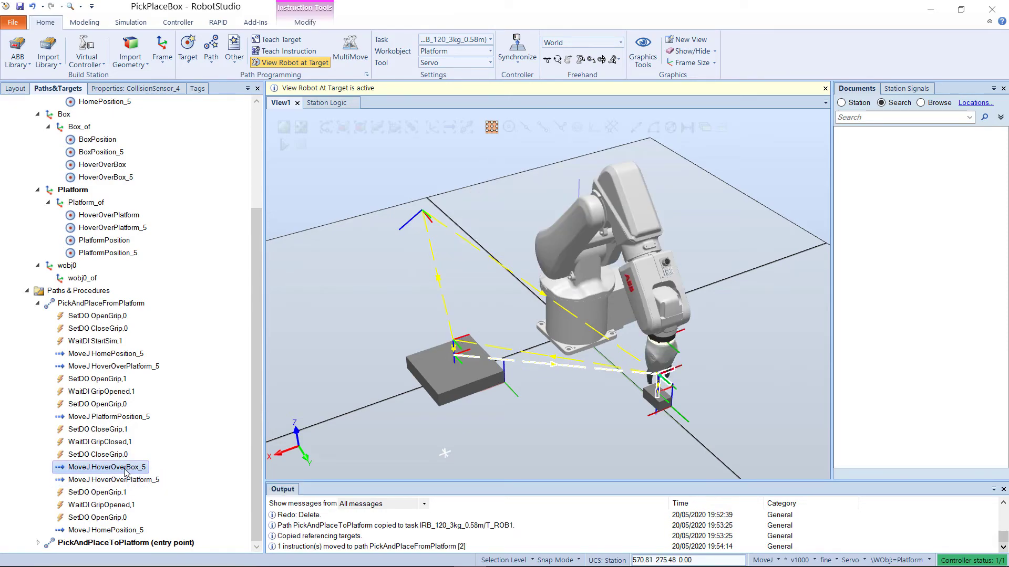
left_click_drag(125, 480, 120, 461)
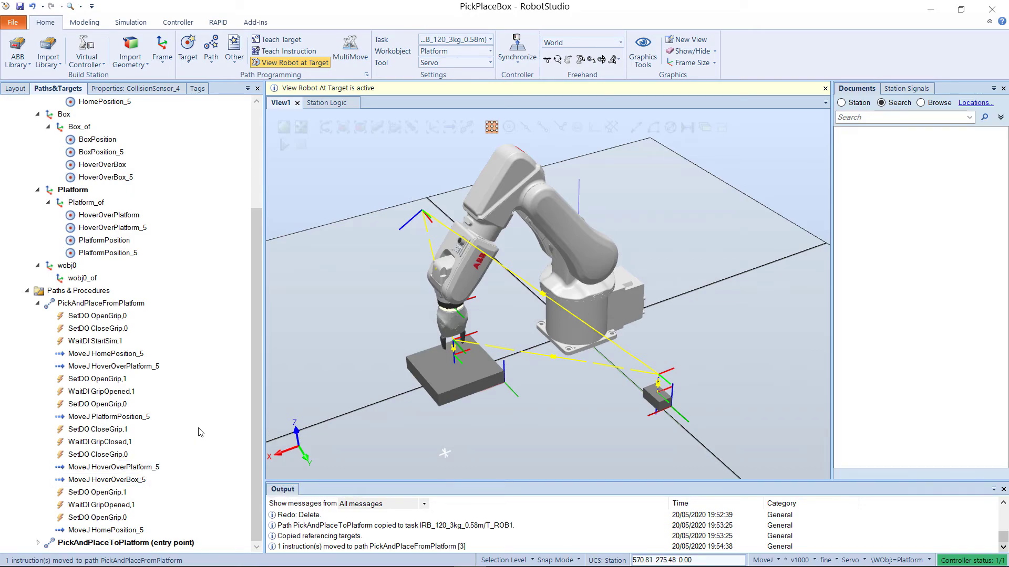
Step: Add a move instruction to the BoxPosition_5 target after MoveJ HoverOverBox_5
left_click(104, 154)
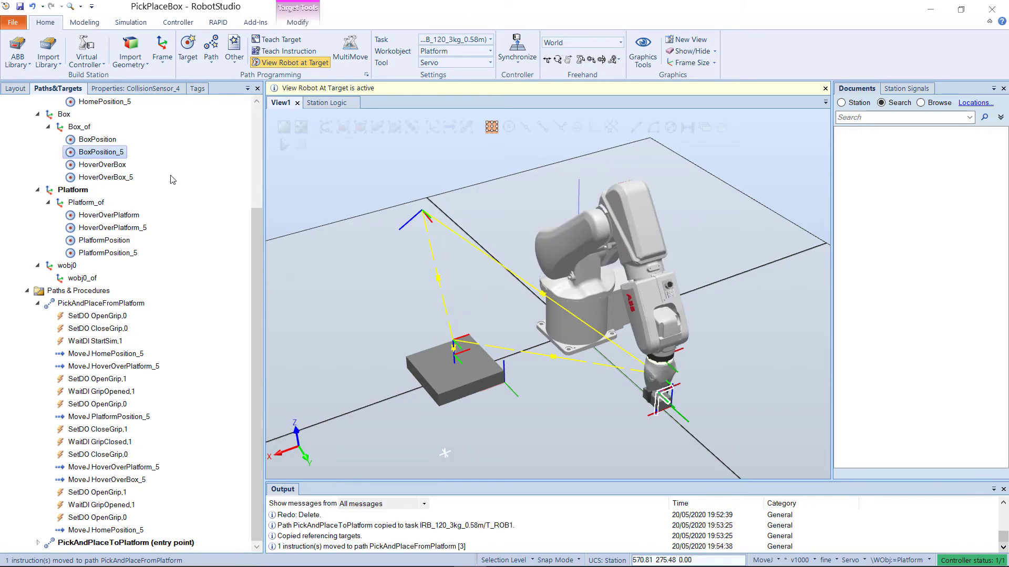
left_click_drag(112, 156, 122, 154)
left_click_drag(189, 440, 133, 484)
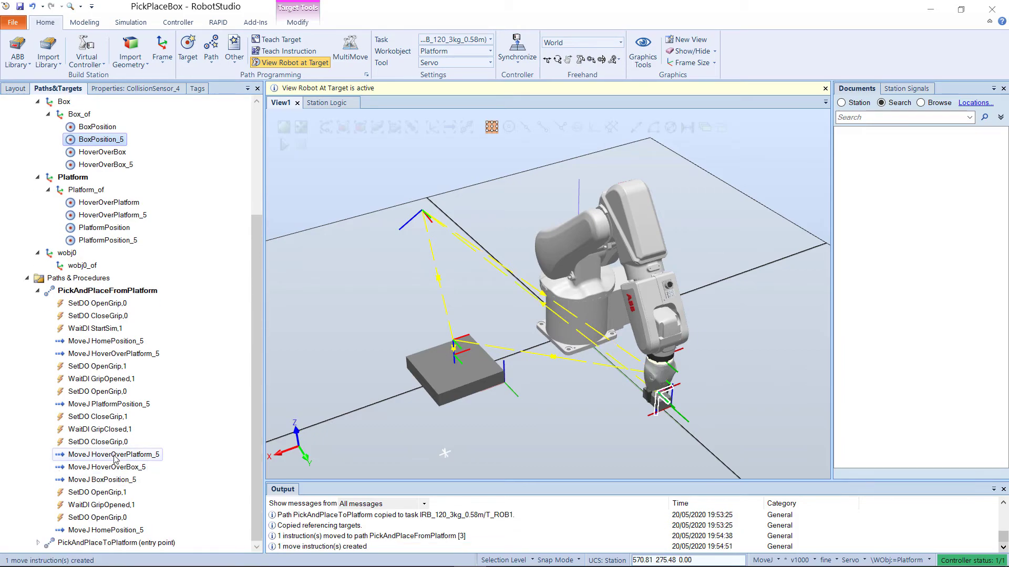
Step: Copy the MoveJ HoverOverBox_5 instruction and paste it after the final SetDO OpenGrip,0, creating new targets
left_click(115, 481)
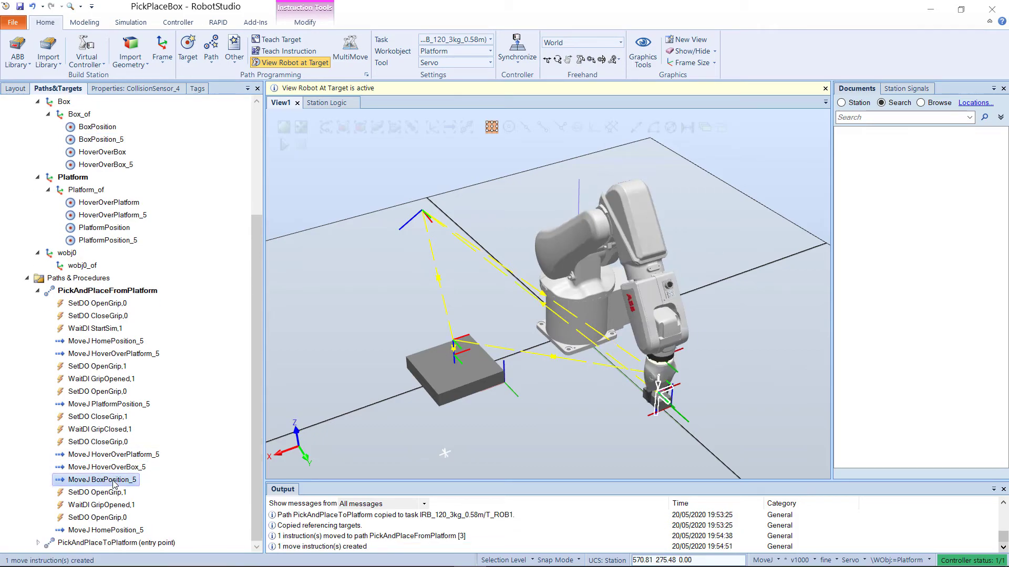
left_click(190, 482)
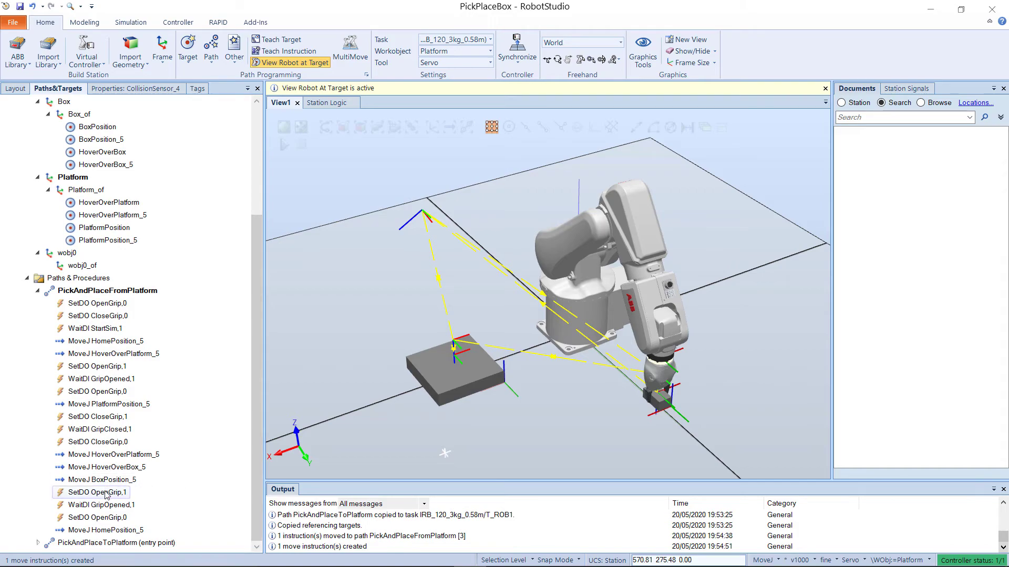
left_click(104, 518)
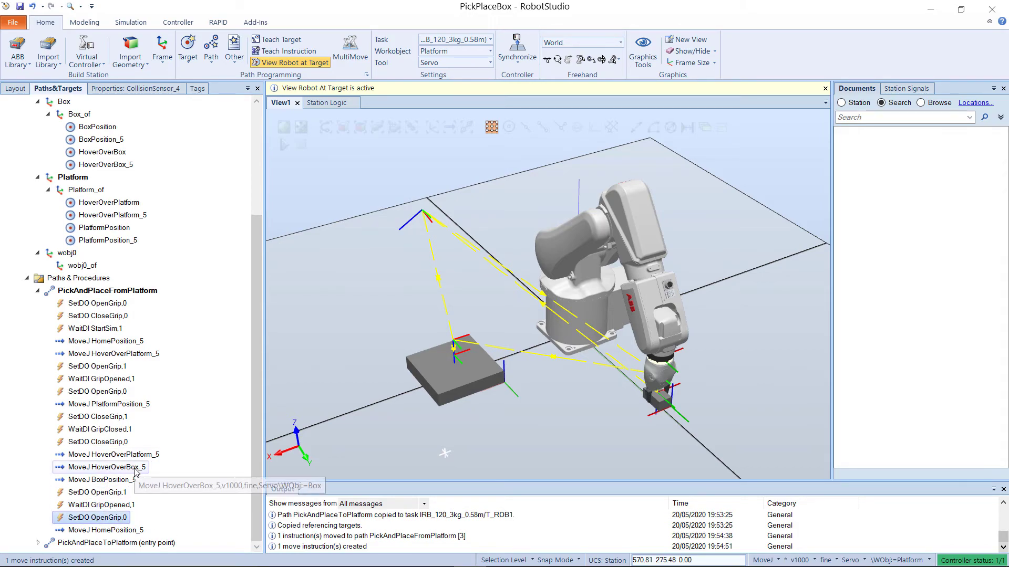
left_click(106, 467)
left_click(123, 532)
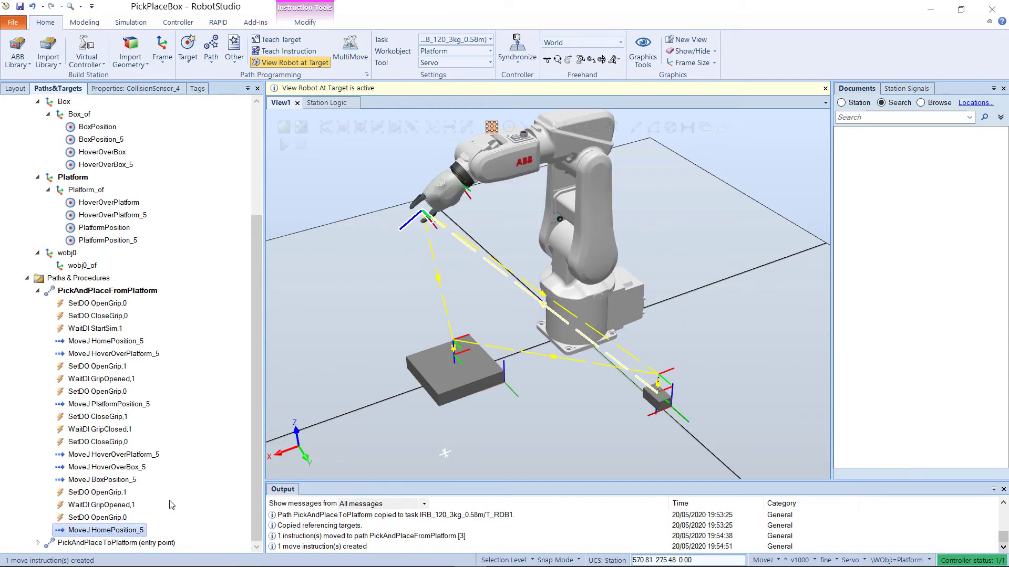
right_click(135, 468)
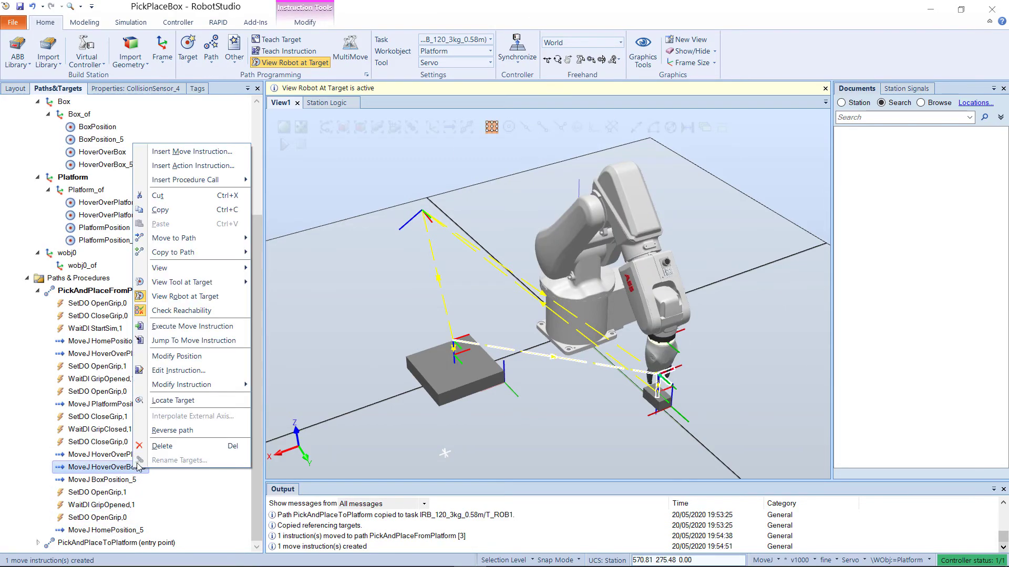
left_click(161, 212)
left_click(117, 520)
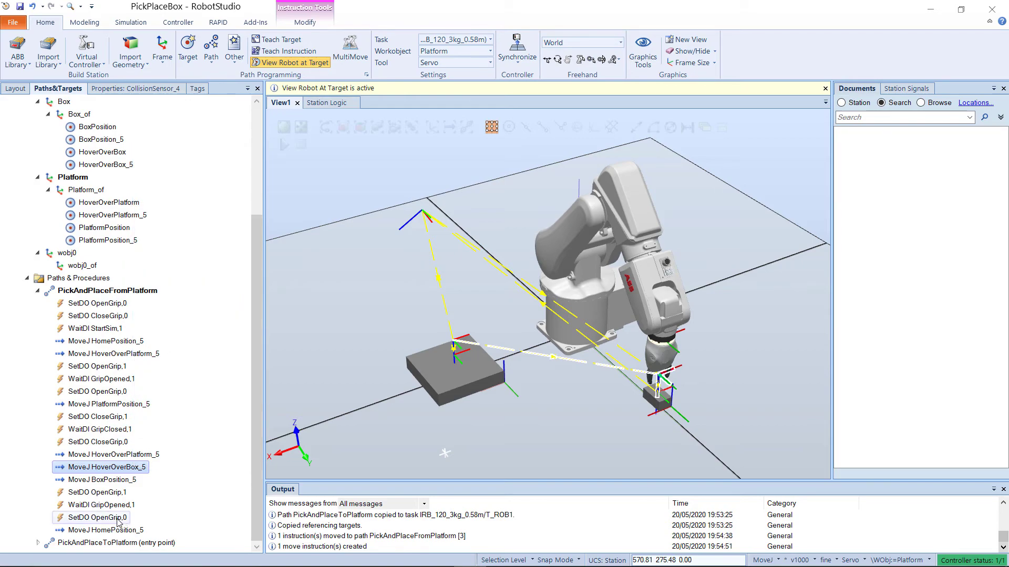
key("ctrl+v")
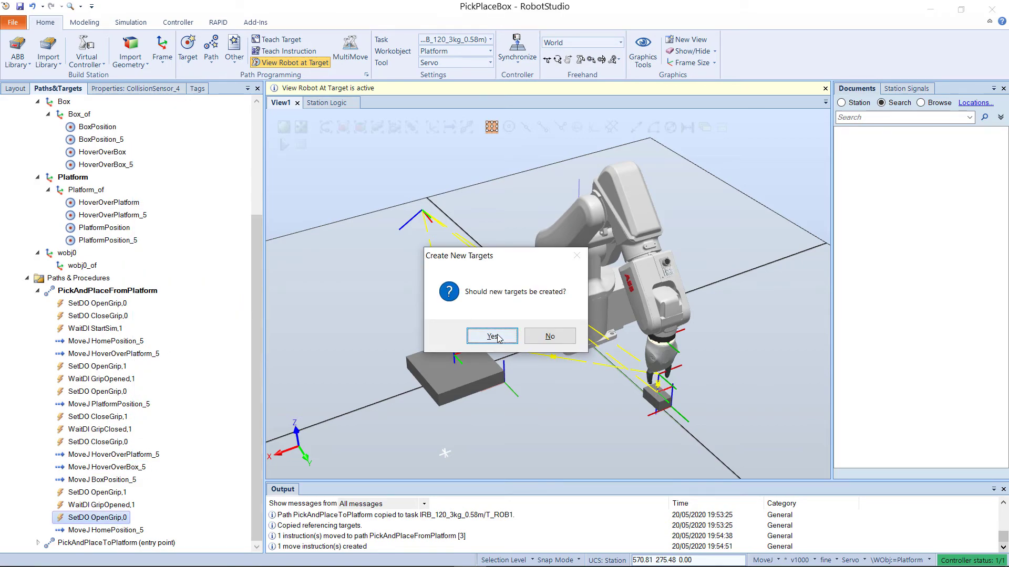
left_click(527, 338)
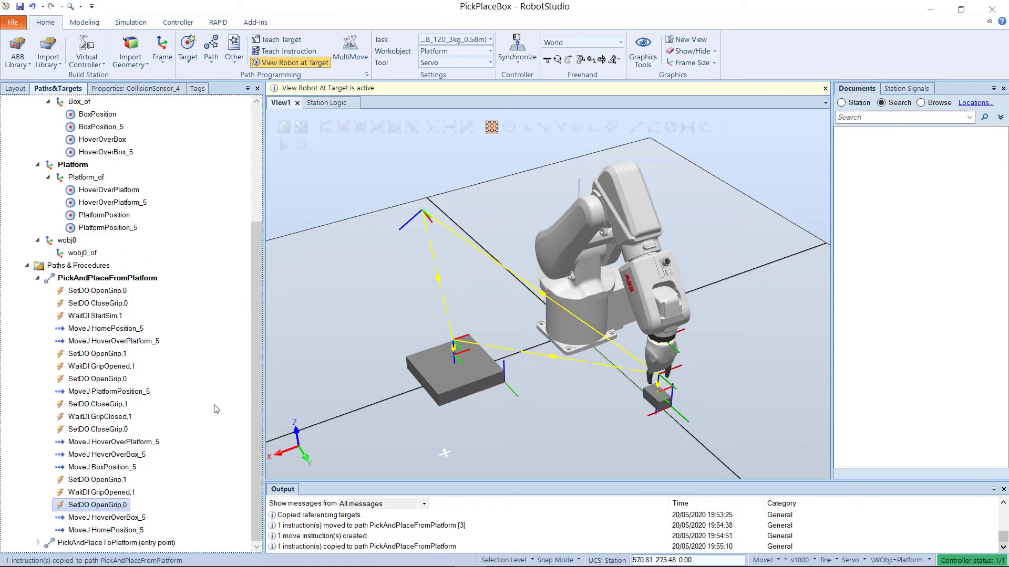
Step: Synchronize the station to RAPID, including both PickAndPlace paths, the Servo tool and the work objects
left_click(120, 519)
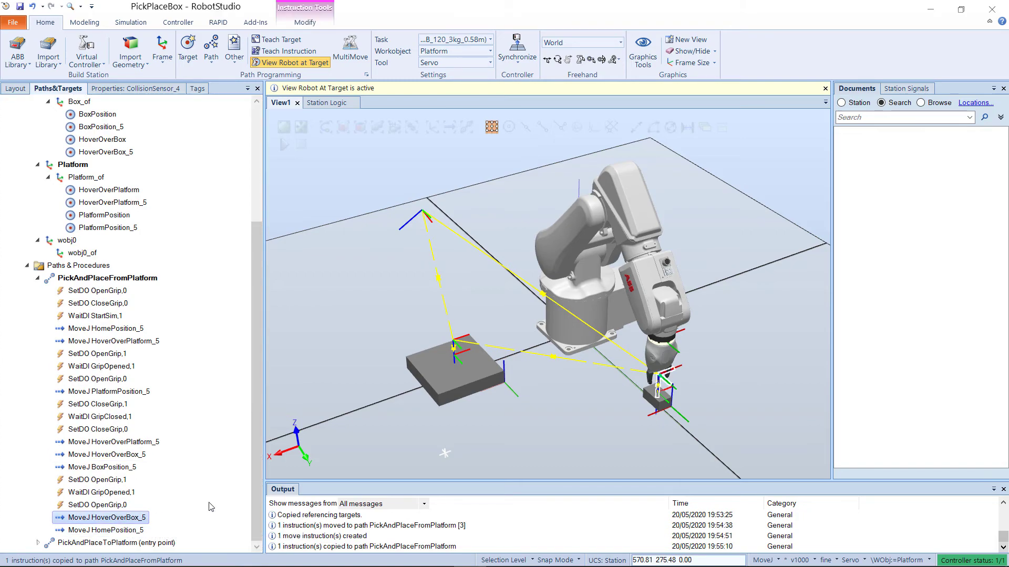
left_click(126, 531)
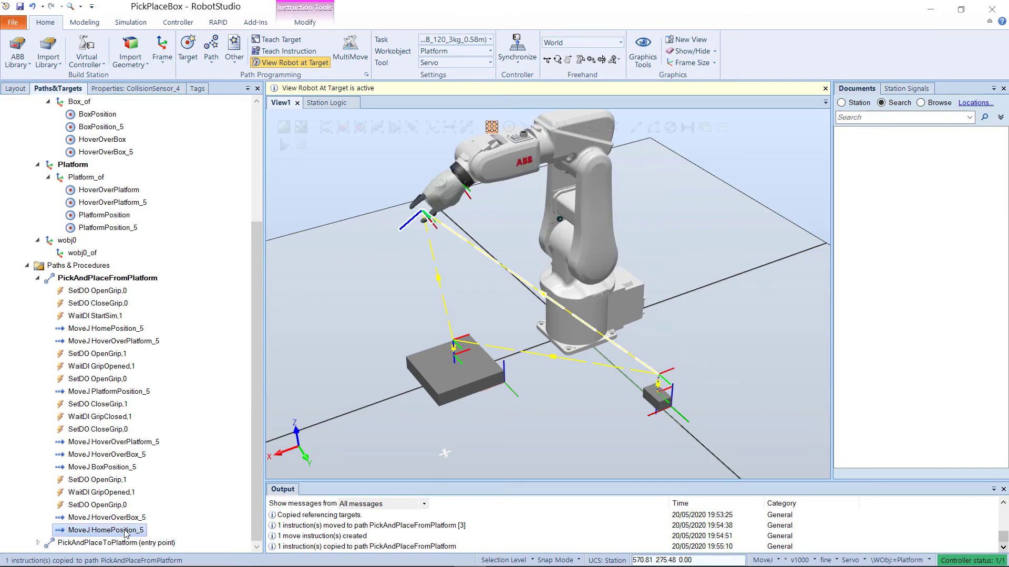
left_click(193, 496)
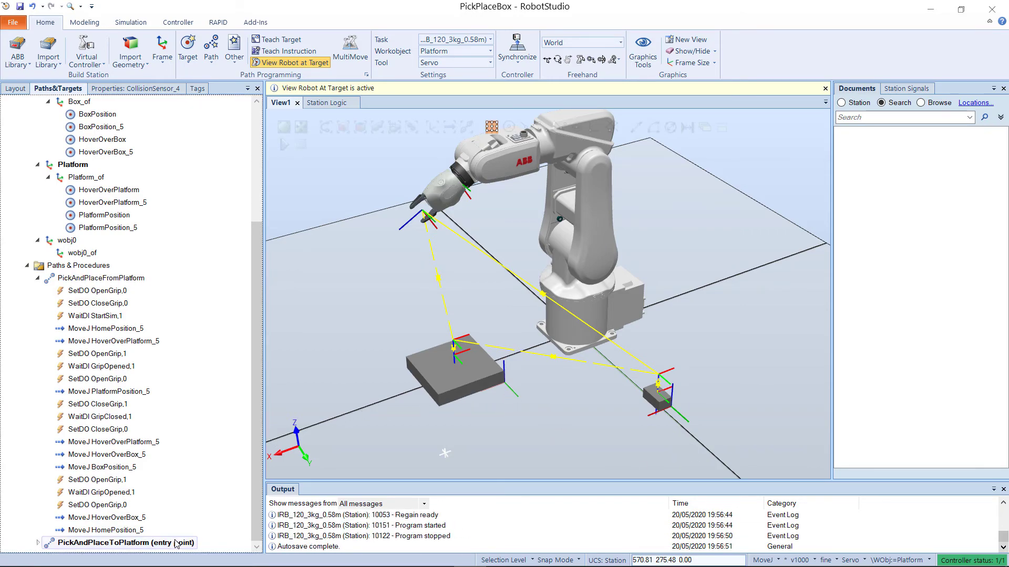
left_click(517, 56)
left_click(528, 82)
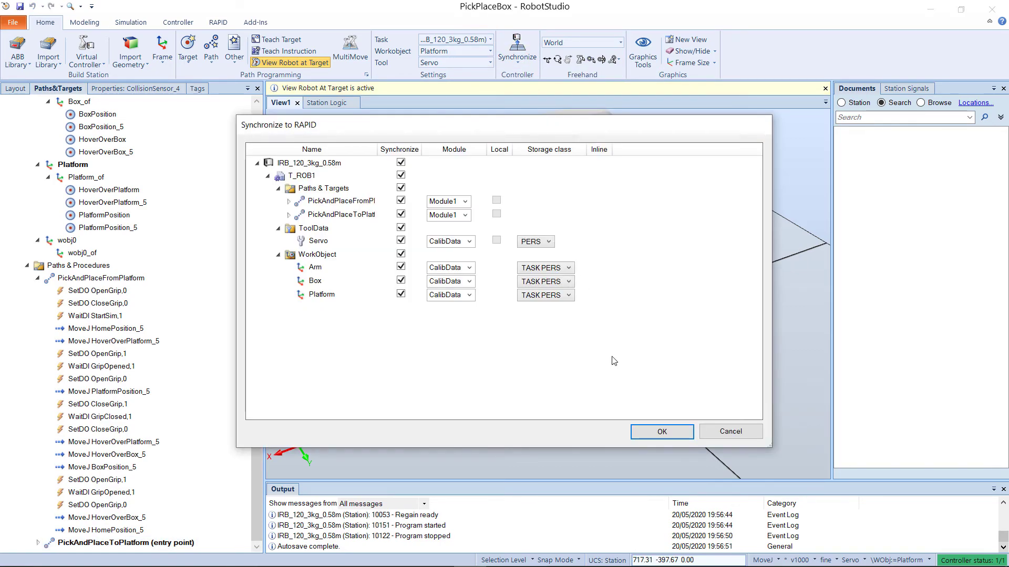
left_click(660, 431)
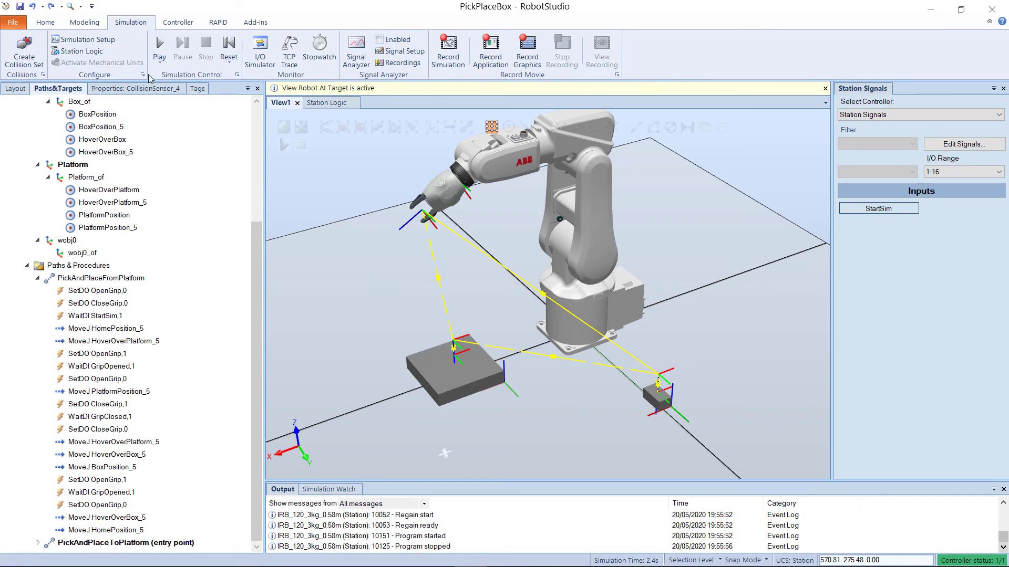
Step: Play the simulation and trigger the StartSim input signal
left_click(160, 50)
left_click(867, 209)
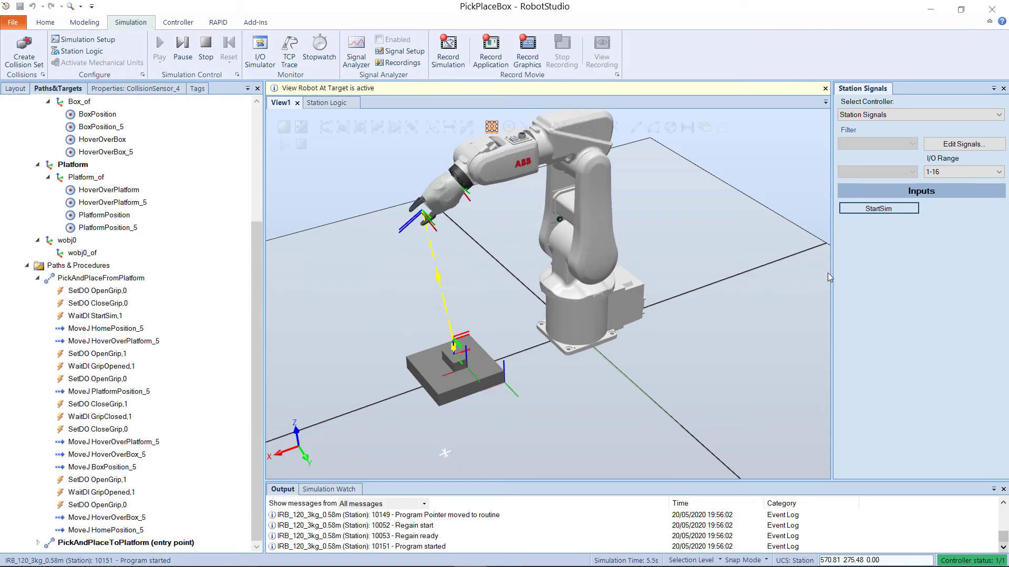
Step: Set PickAndPlaceFromPlatform as the simulation entry point, then play the simulation and trigger StartSim
right_click(134, 278)
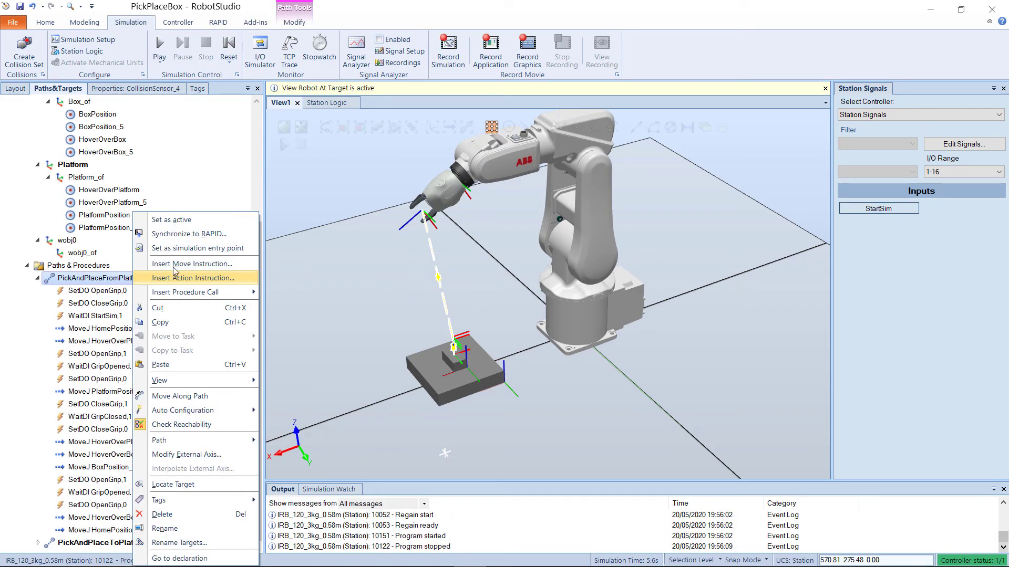
left_click(182, 255)
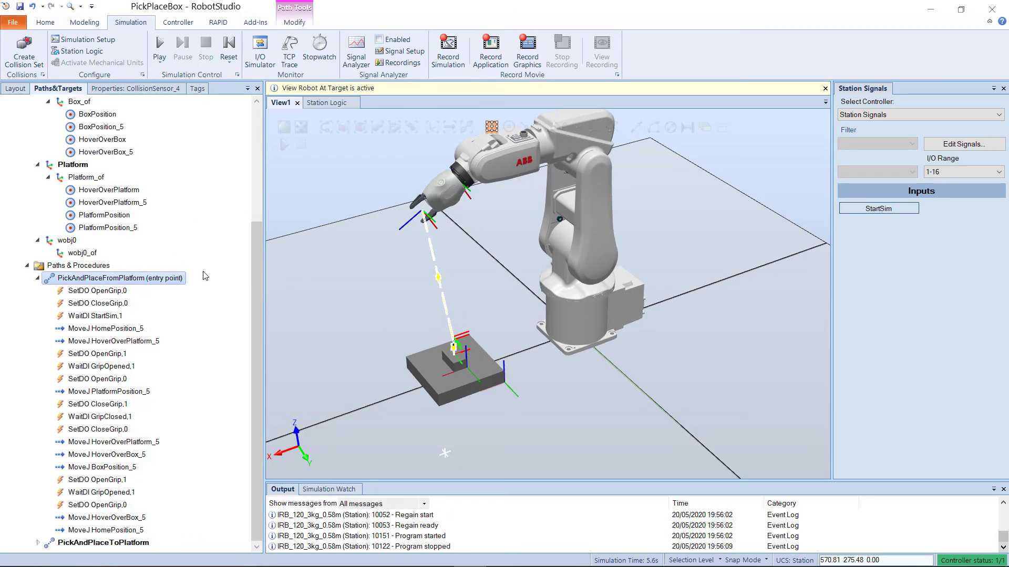
left_click(219, 298)
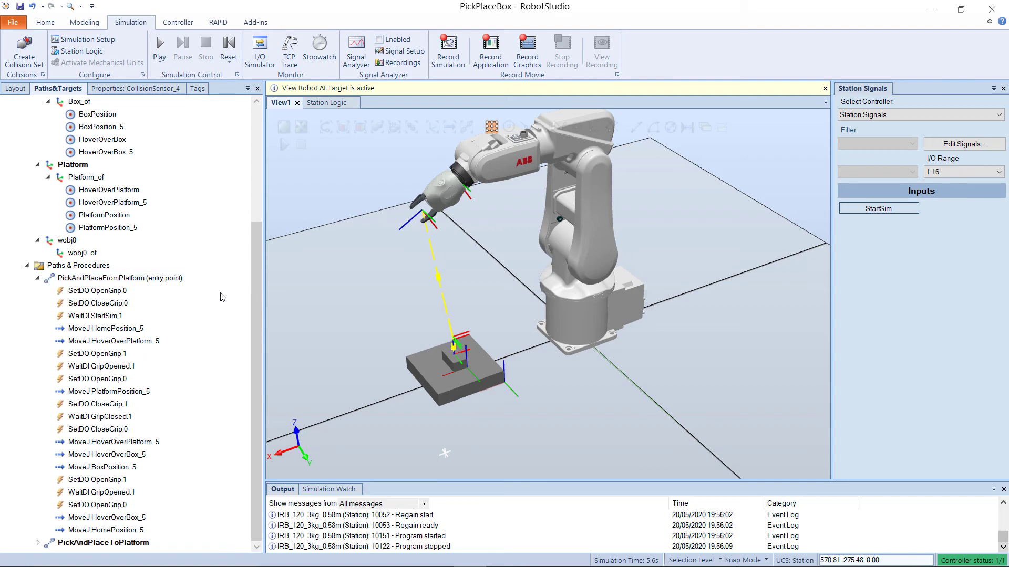
left_click(160, 48)
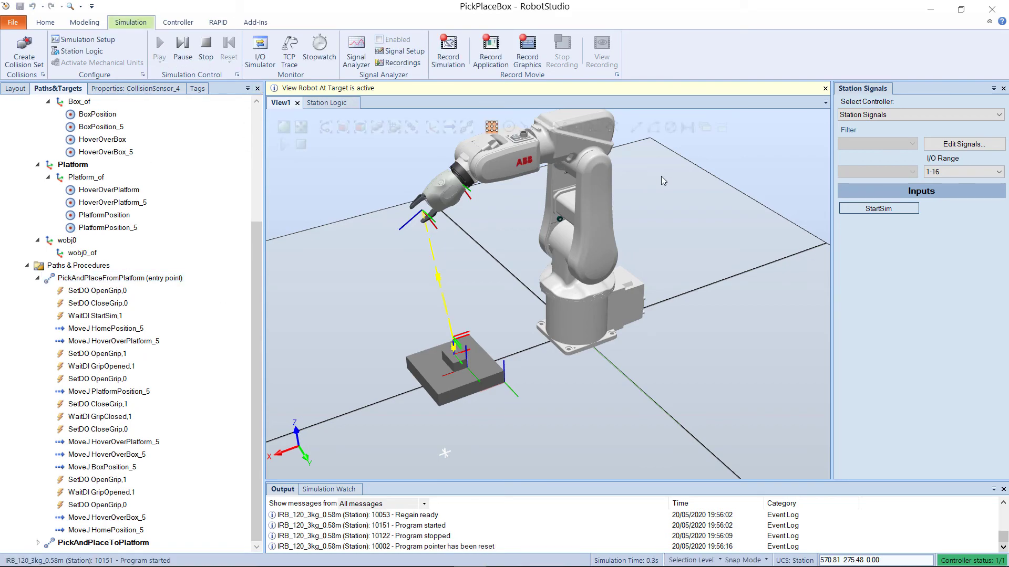
left_click(859, 209)
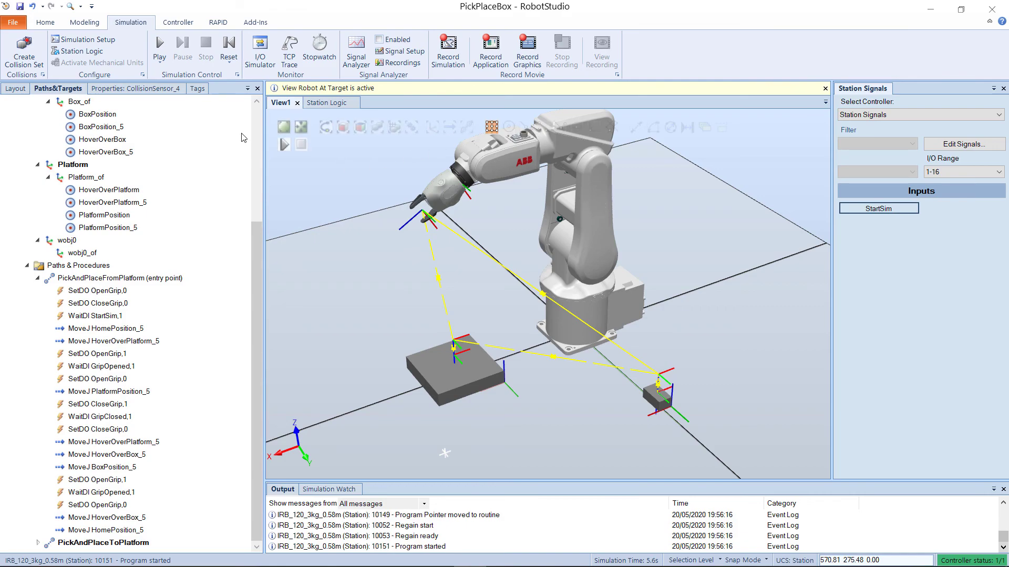
Step: Set PickAndPlaceToPlatform as the simulation entry point and run the simulation with the StartSim signal
right_click(113, 543)
left_click(192, 225)
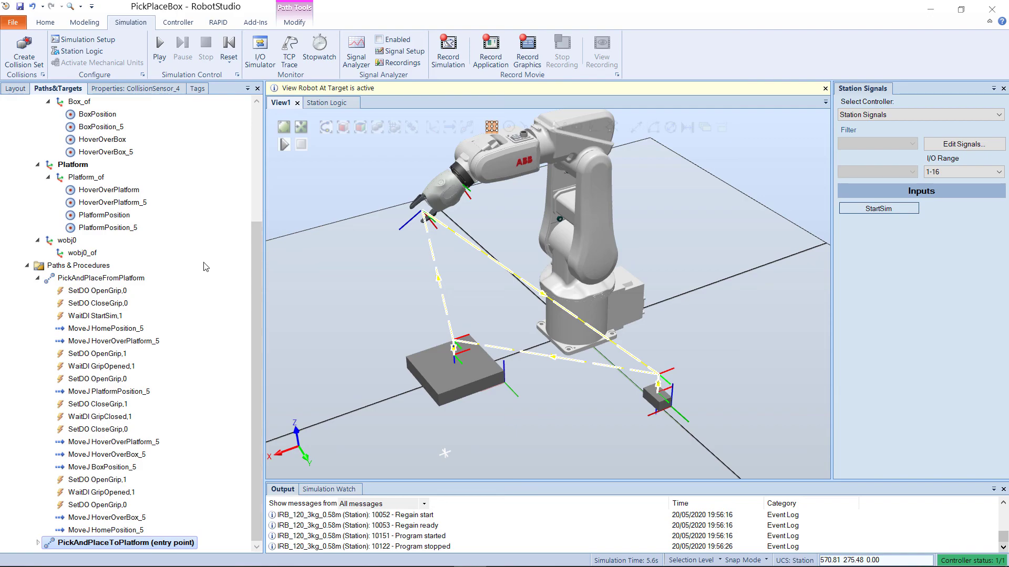
left_click(159, 47)
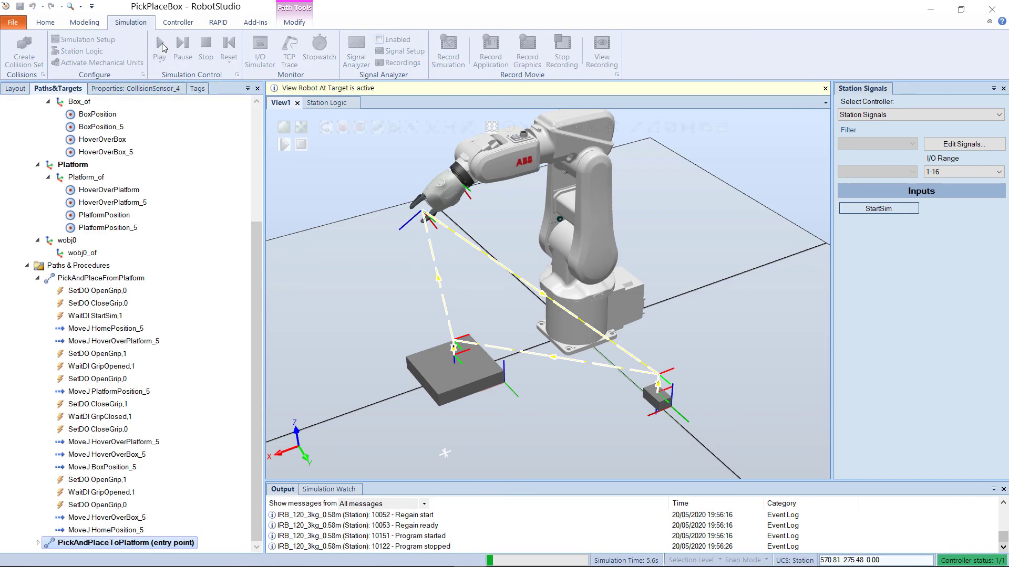
left_click(861, 209)
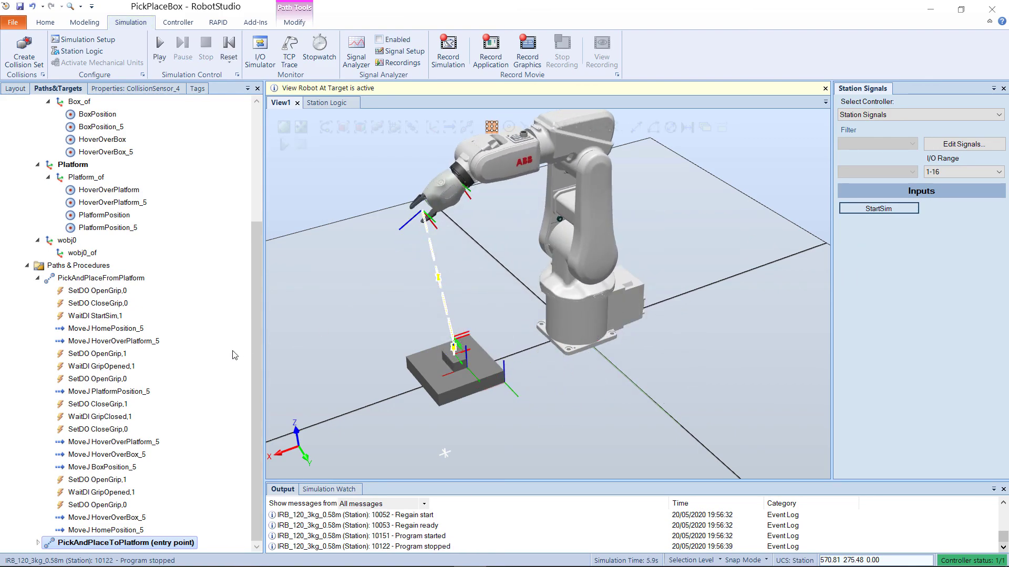
Step: Make PickAndPlaceFromPlatform the simulation entry point again and rerun the simulation, triggering StartSim
right_click(90, 278)
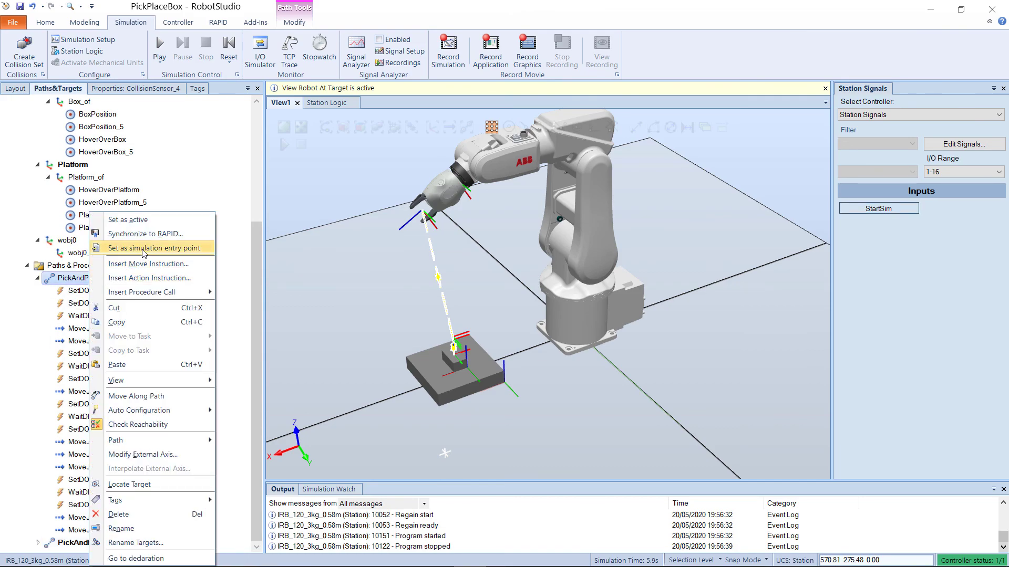
left_click(186, 254)
left_click(160, 50)
left_click(872, 210)
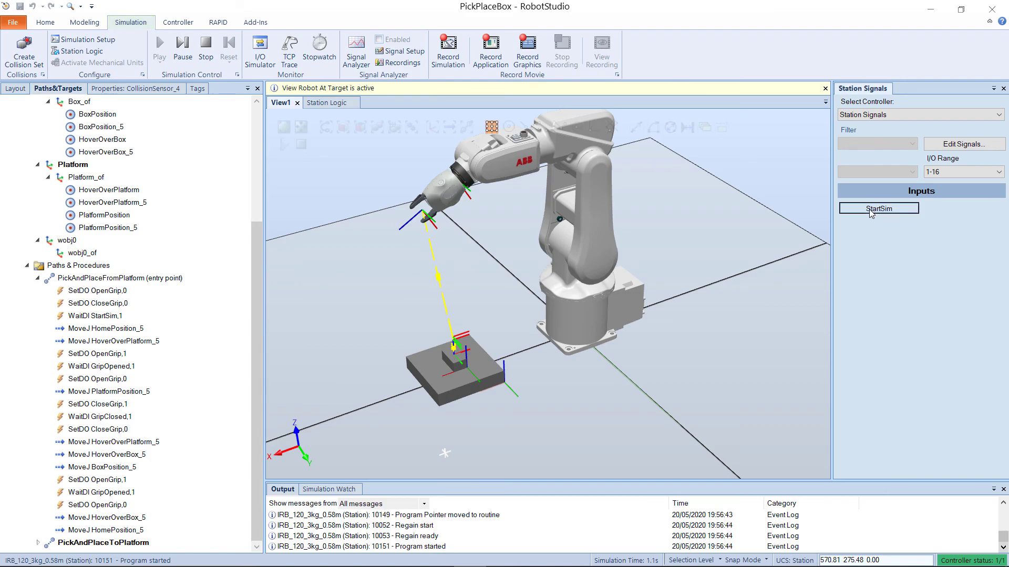